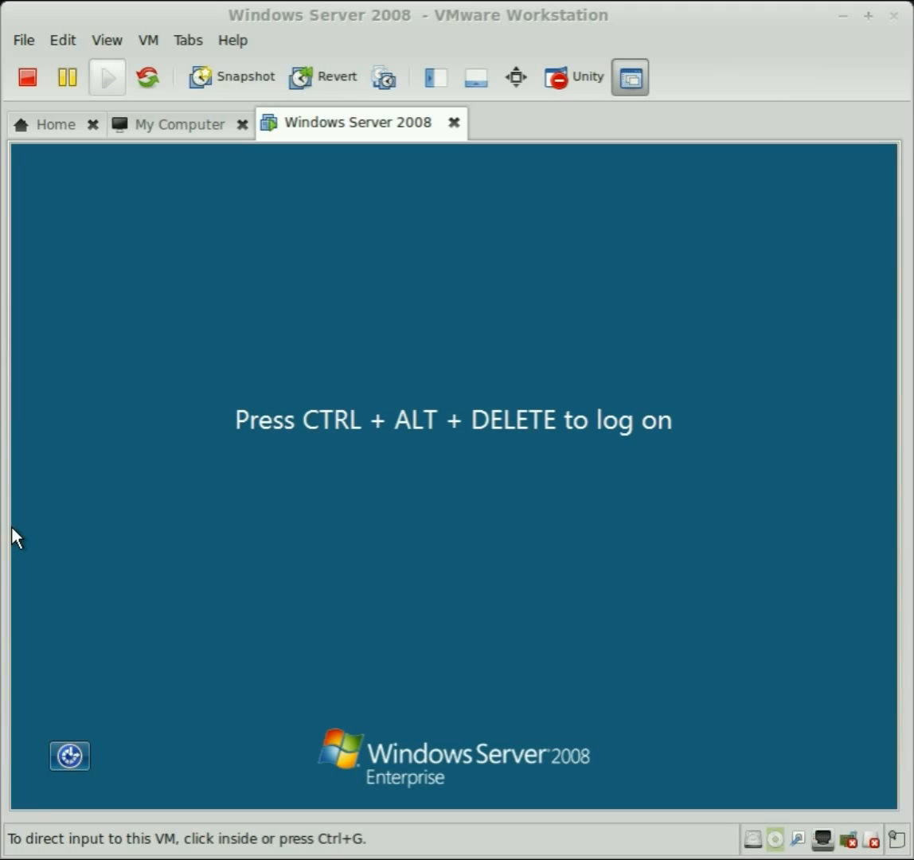
Log on to the Windows Server 2008 virtual machine as Administrator, entering the account password.
{"action": "left_click", "coordinate": [233, 420]}
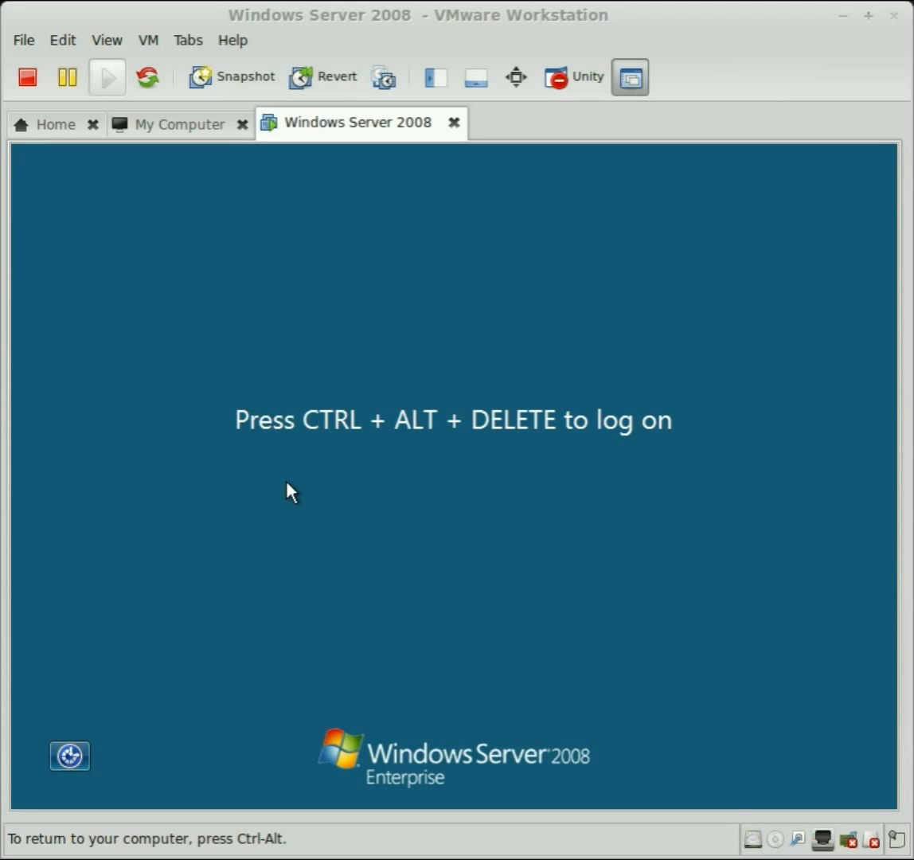
{"action": "key", "text": "ctrl+alt+Delete"}
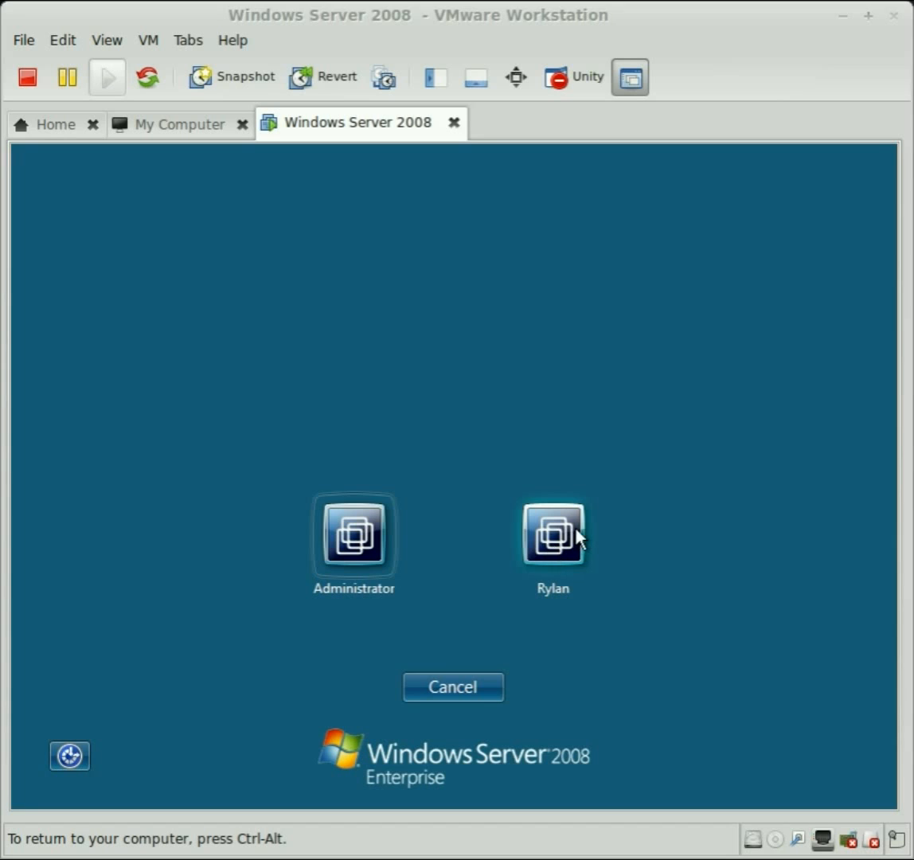
{"action": "left_click", "coordinate": [364, 542]}
{"action": "left_click", "coordinate": [400, 585]}
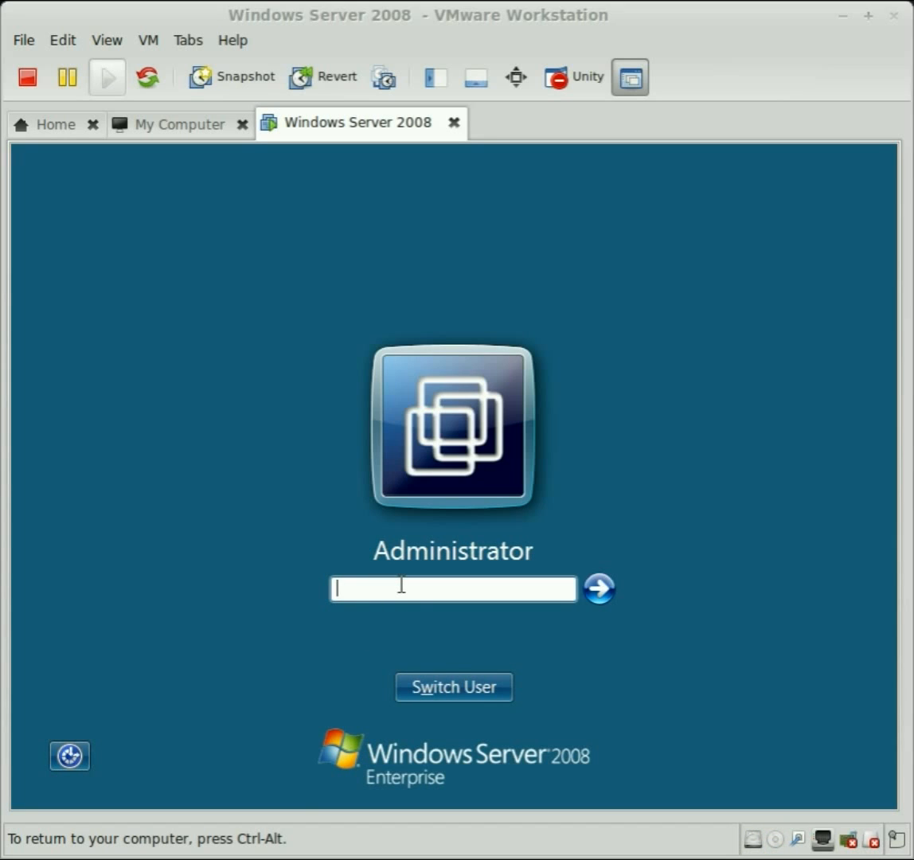
{"action": "type", "text": "*******"}
{"action": "key", "text": "Return"}
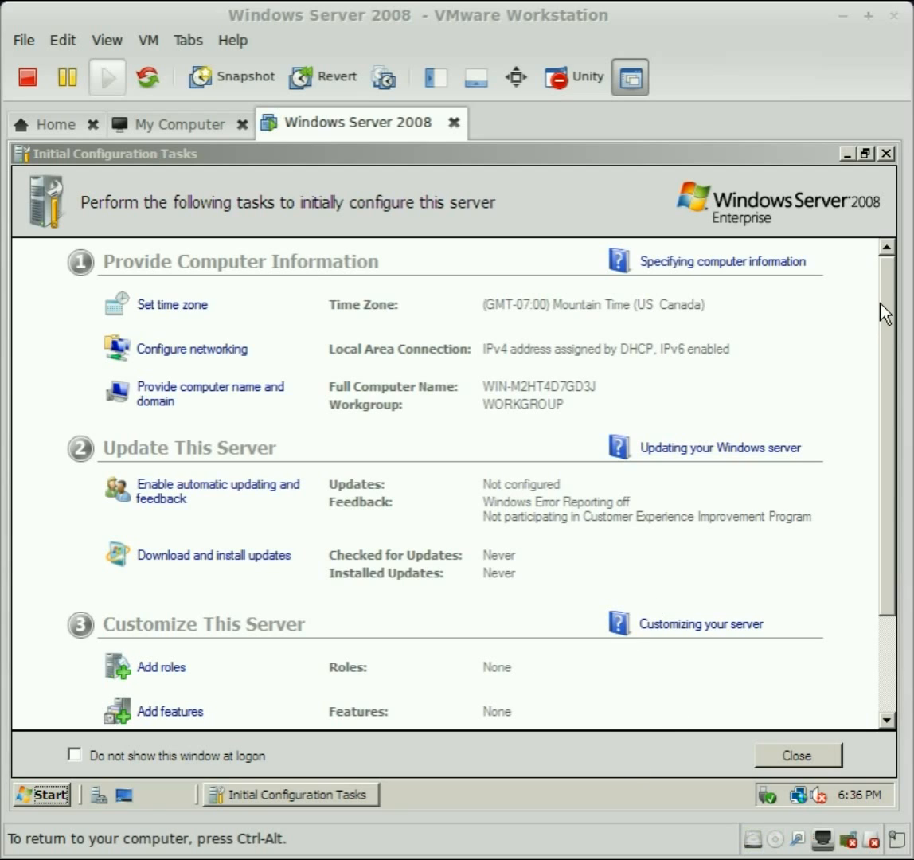
Start the Add Roles Wizard from the initial configuration tasks and advance to the server role selection.
{"action": "left_click_drag", "start_coordinate": [882, 310], "coordinate": [887, 470]}
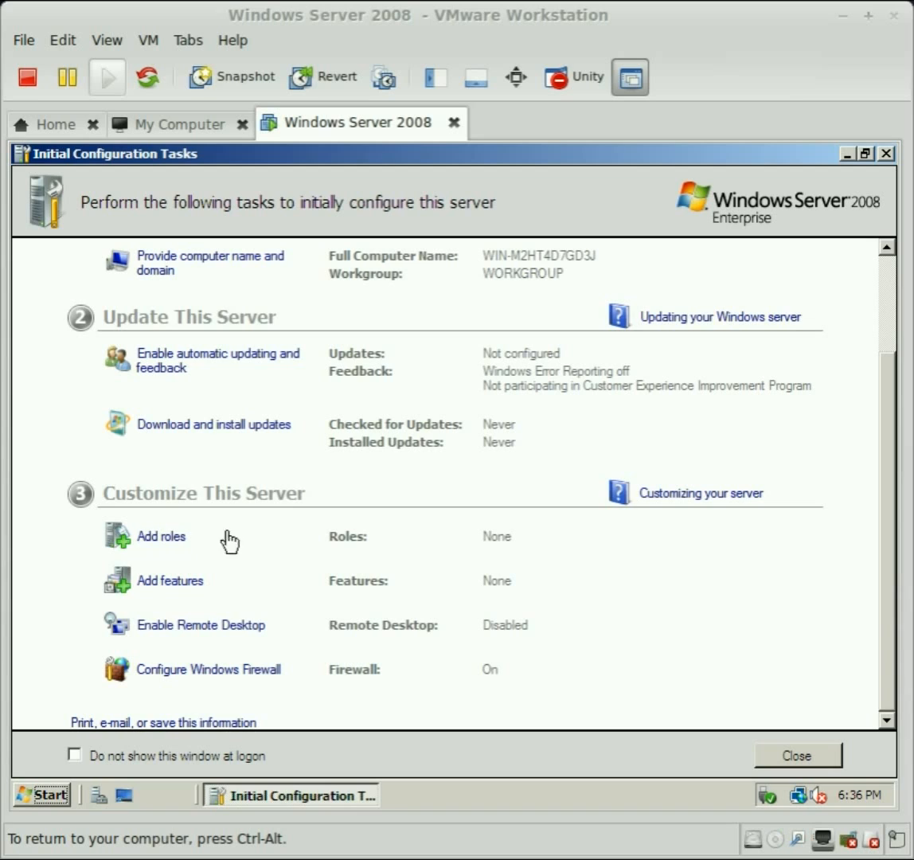
{"action": "left_click", "coordinate": [163, 537]}
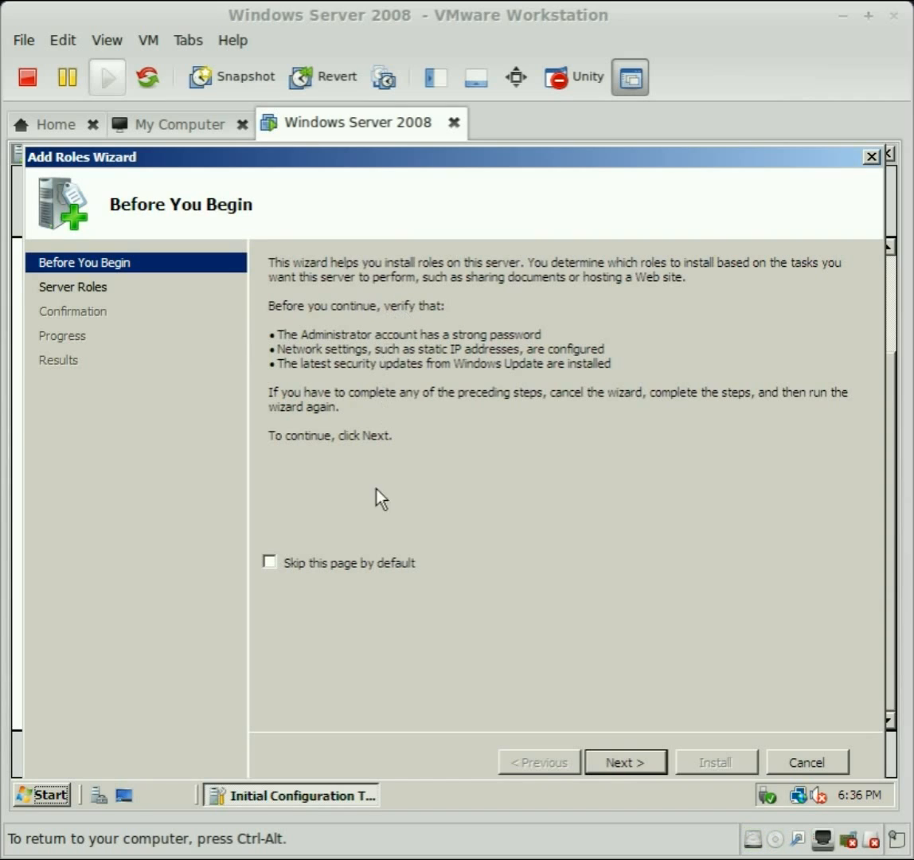
{"action": "left_click", "coordinate": [348, 567]}
{"action": "left_click", "coordinate": [625, 766]}
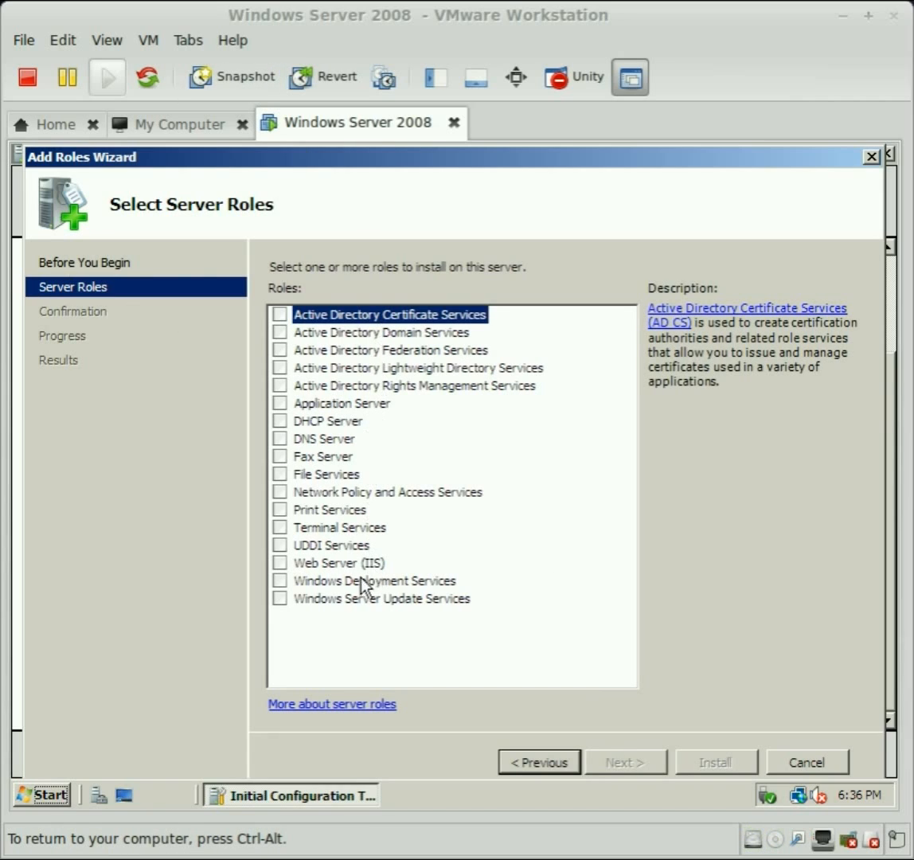
Select the Active Directory Domain Services role and install it on the server.
{"action": "left_click", "coordinate": [342, 562]}
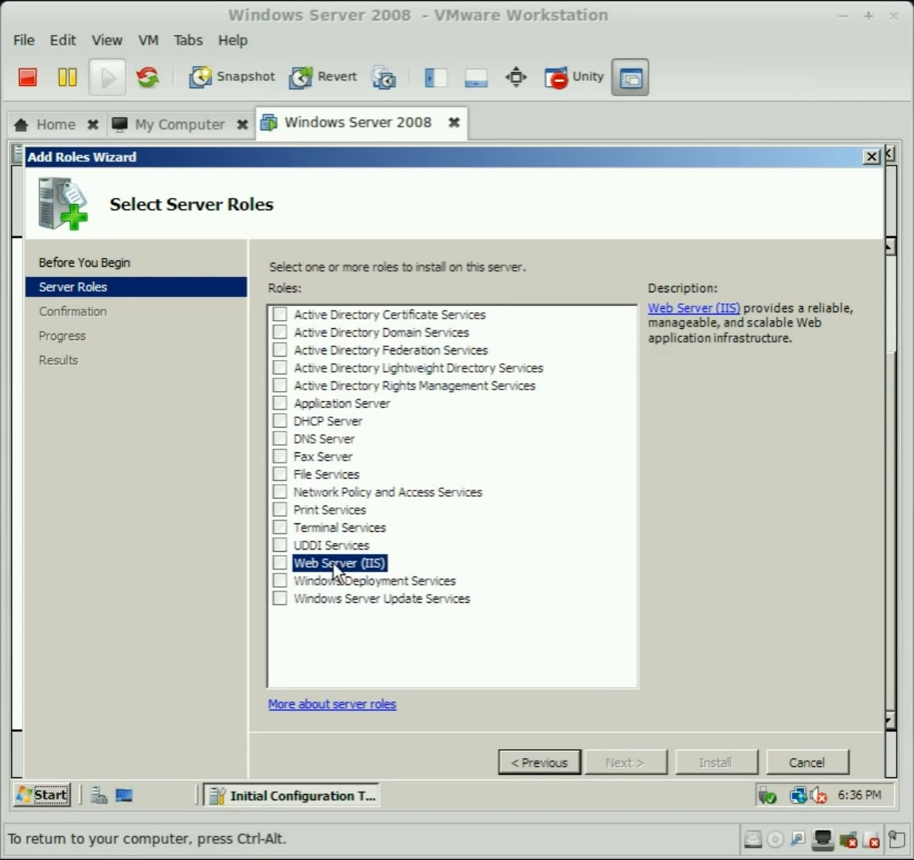
{"action": "left_click", "coordinate": [326, 439]}
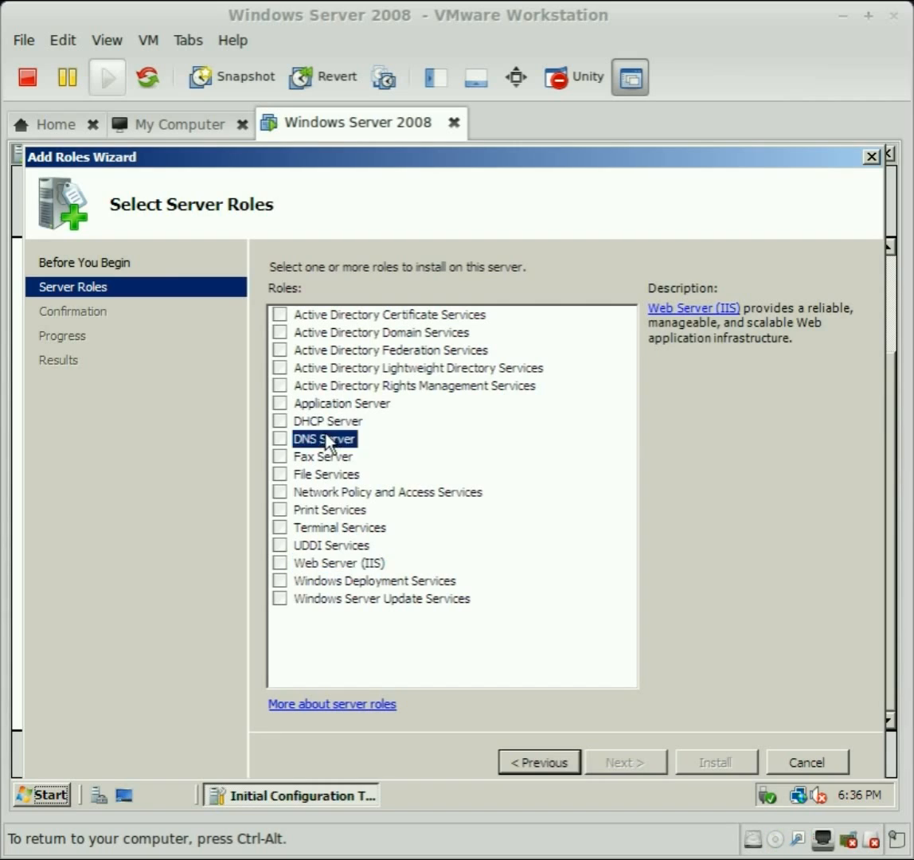
{"action": "left_click", "coordinate": [328, 421]}
{"action": "left_click", "coordinate": [349, 402]}
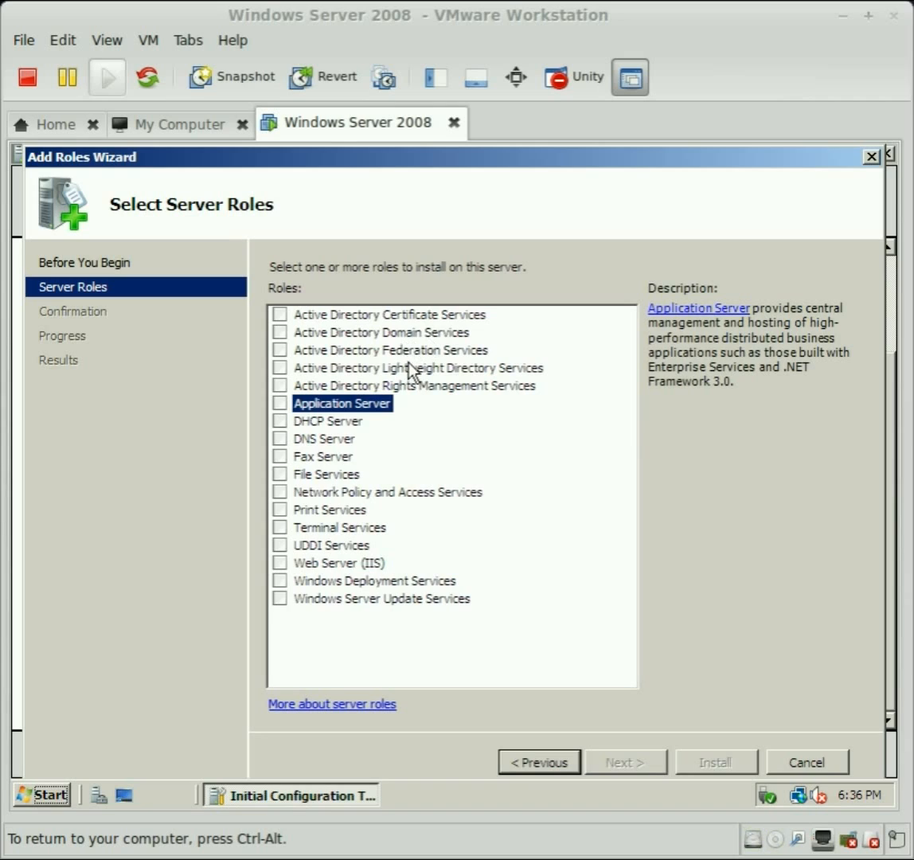
{"action": "left_click", "coordinate": [354, 332]}
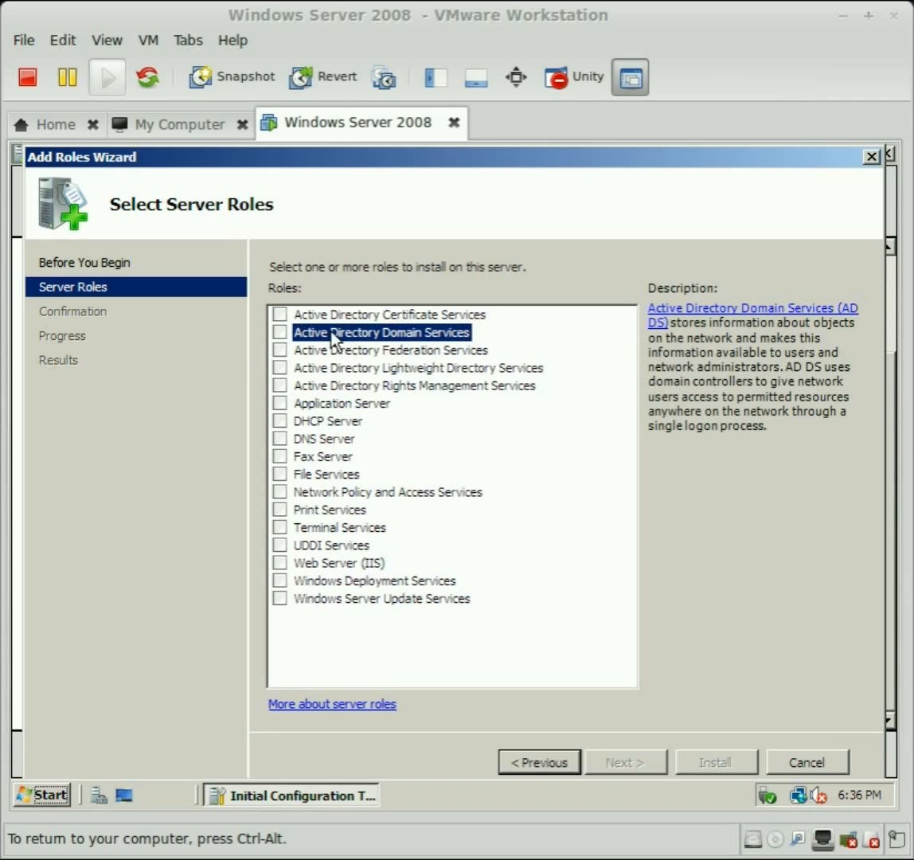
{"action": "left_click", "coordinate": [280, 332]}
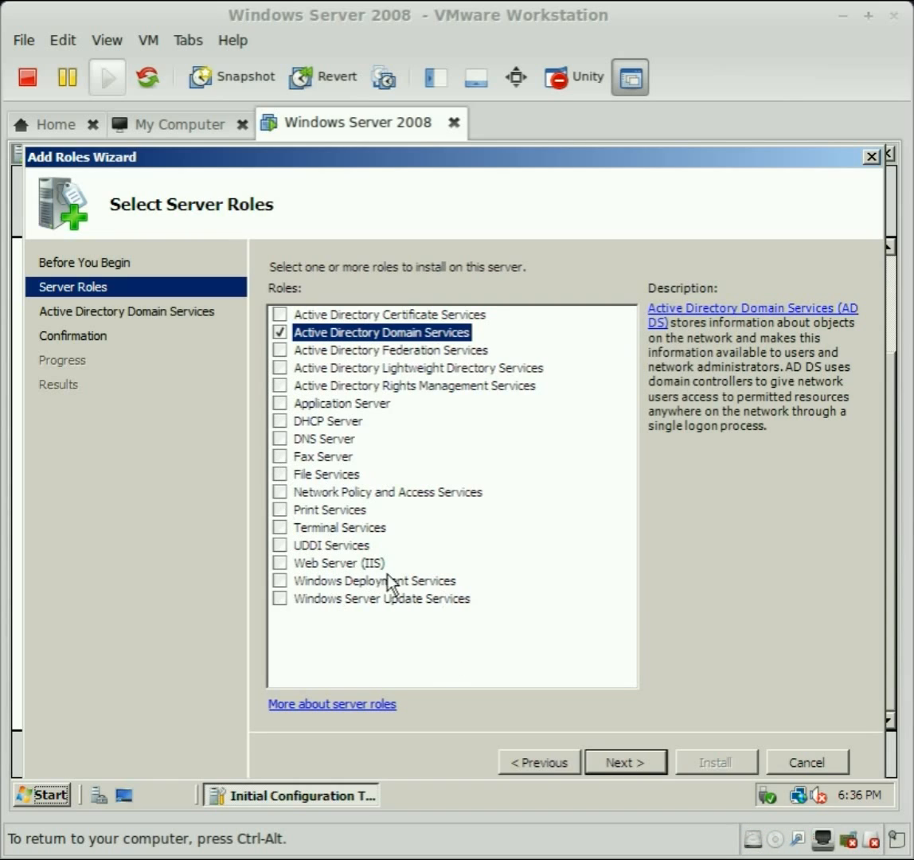
{"action": "left_click", "coordinate": [647, 763]}
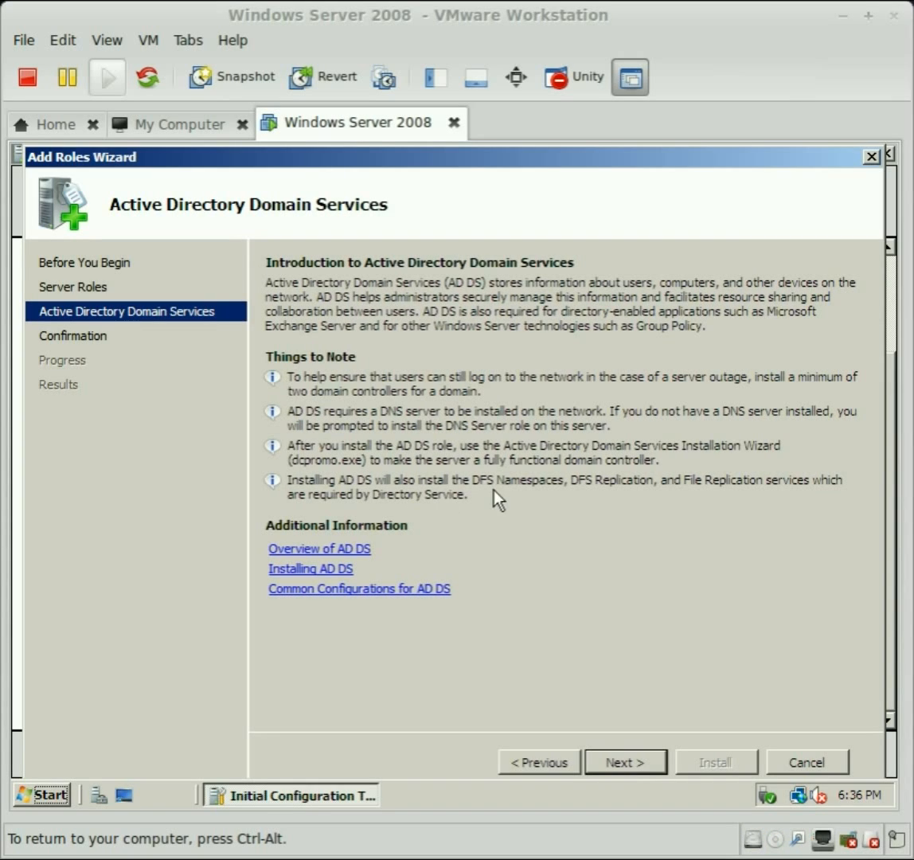
{"action": "left_click", "coordinate": [646, 769]}
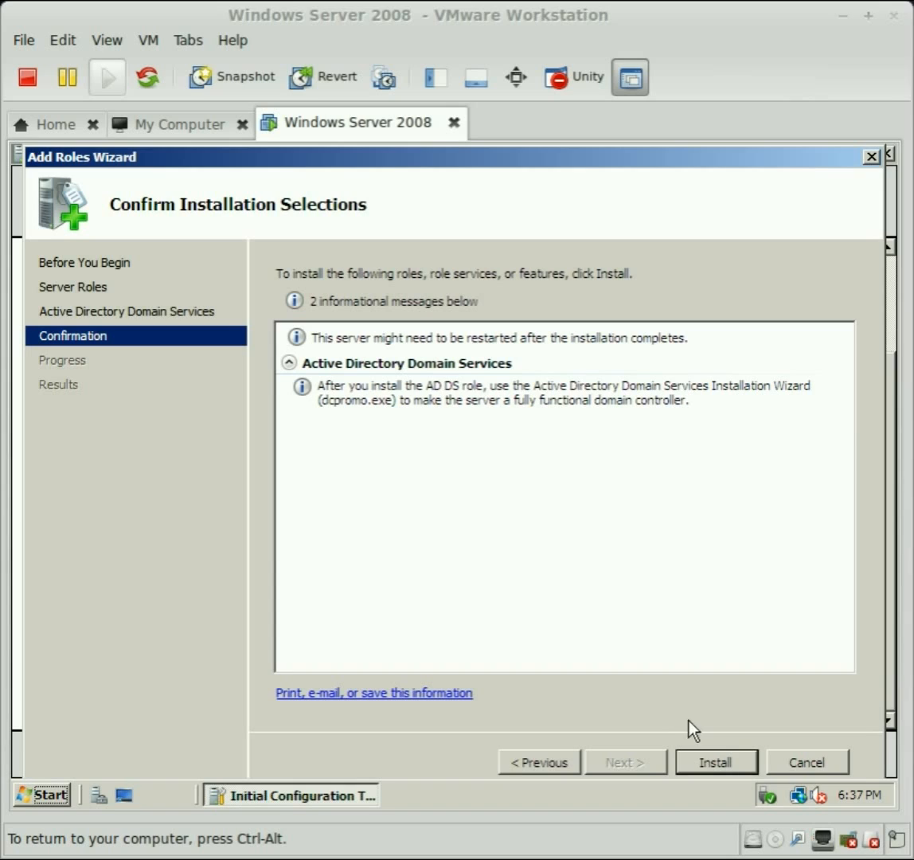
{"action": "left_click", "coordinate": [708, 763]}
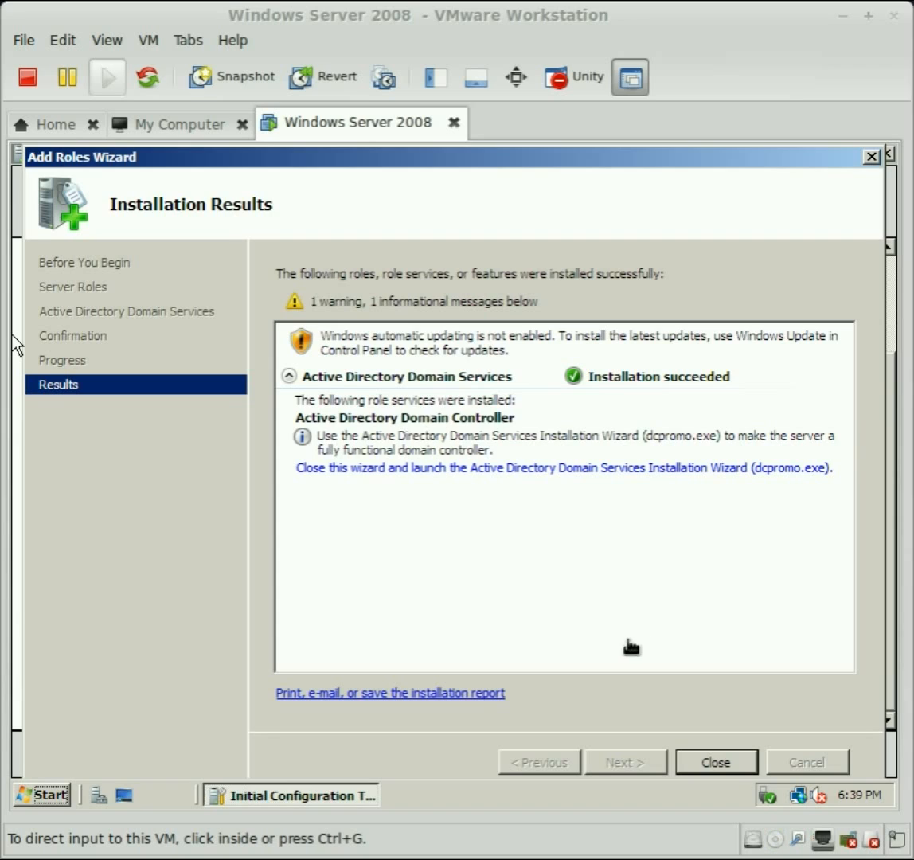
Launch the Active Directory Domain Services Installation Wizard (dcpromo.exe) and choose to create a new domain in a new forest.
{"action": "left_click", "coordinate": [615, 480]}
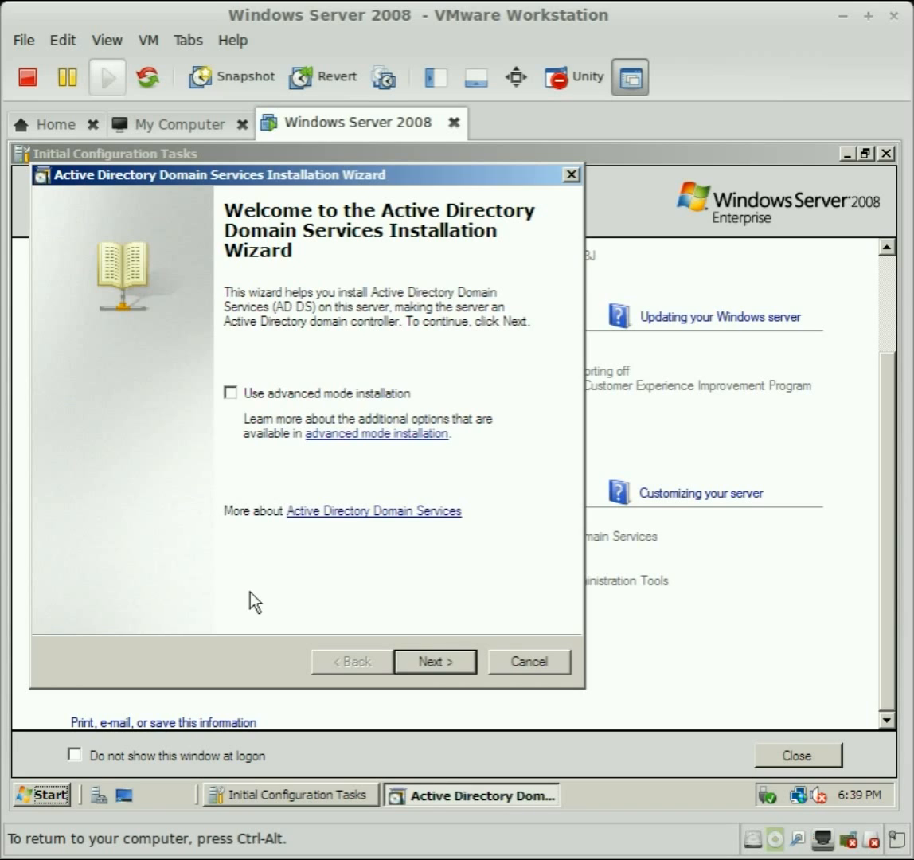
{"action": "left_click", "coordinate": [433, 659]}
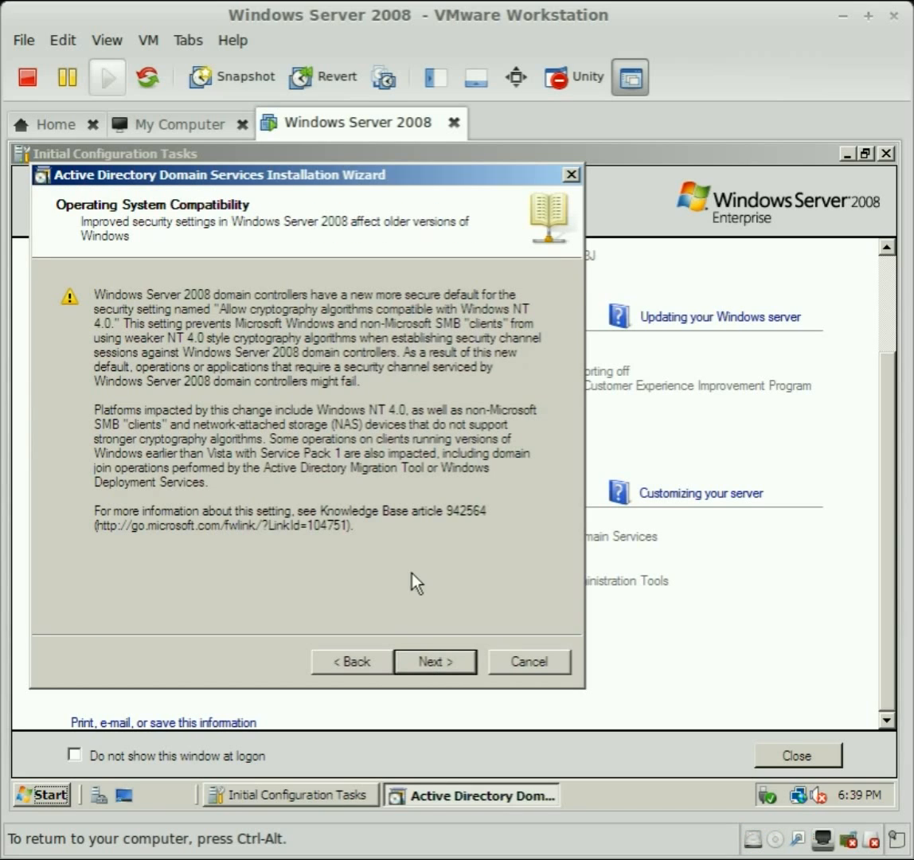
{"action": "left_click", "coordinate": [434, 660]}
{"action": "left_click", "coordinate": [338, 667]}
{"action": "left_click", "coordinate": [453, 660]}
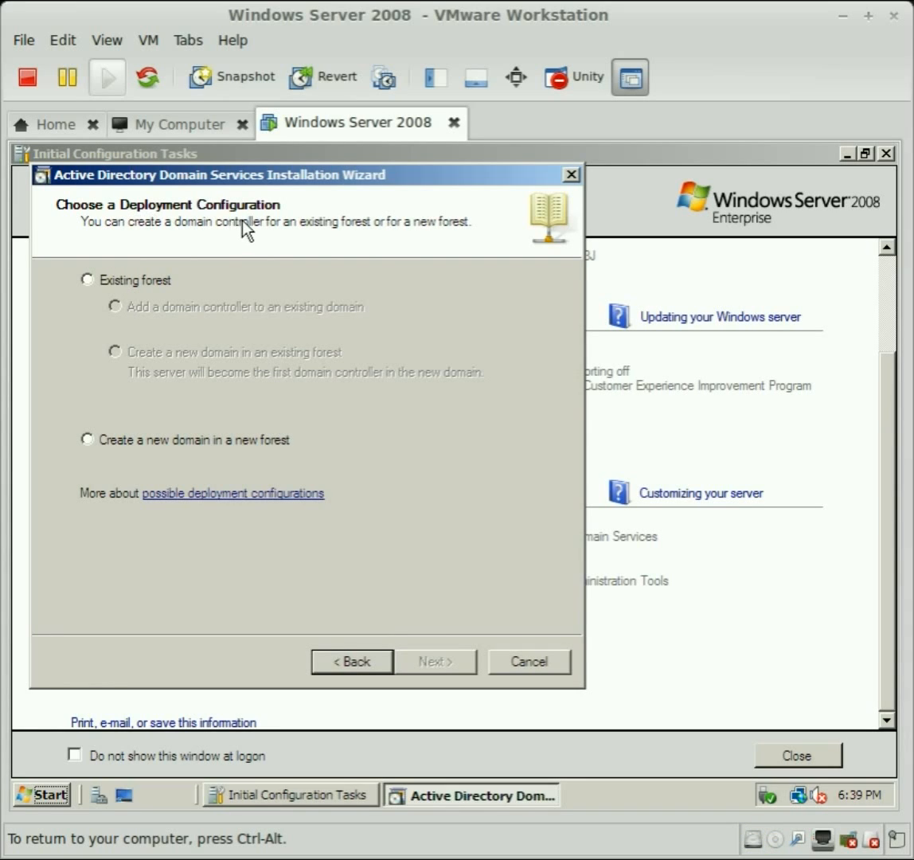
{"action": "left_click", "coordinate": [159, 439]}
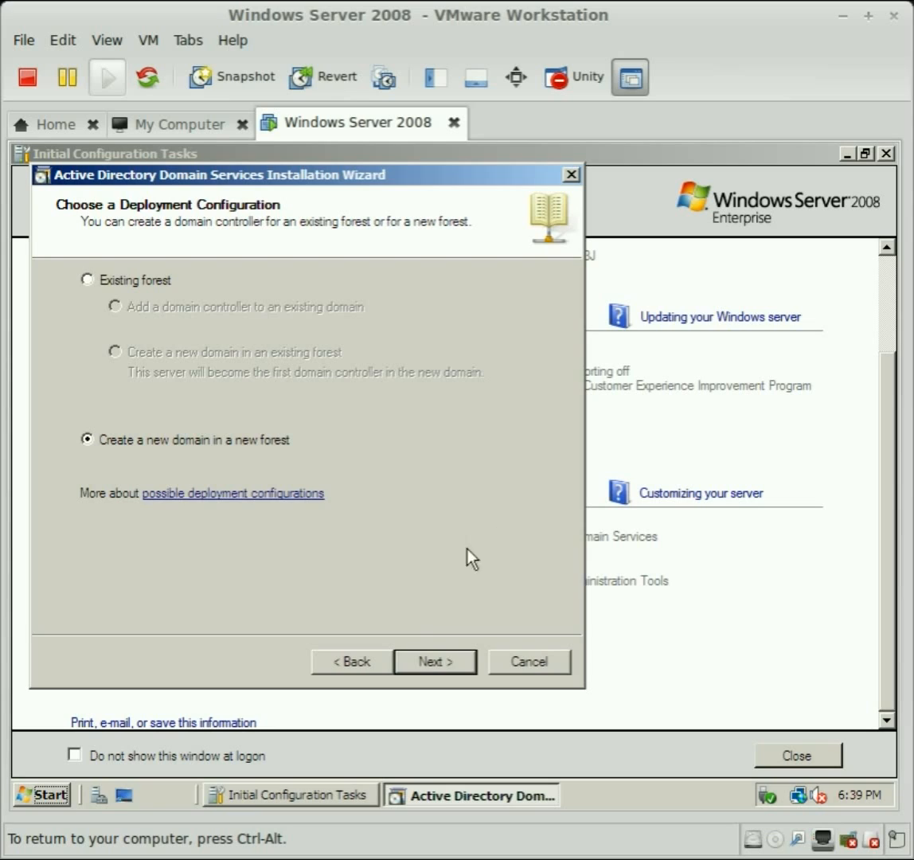
{"action": "left_click", "coordinate": [427, 661]}
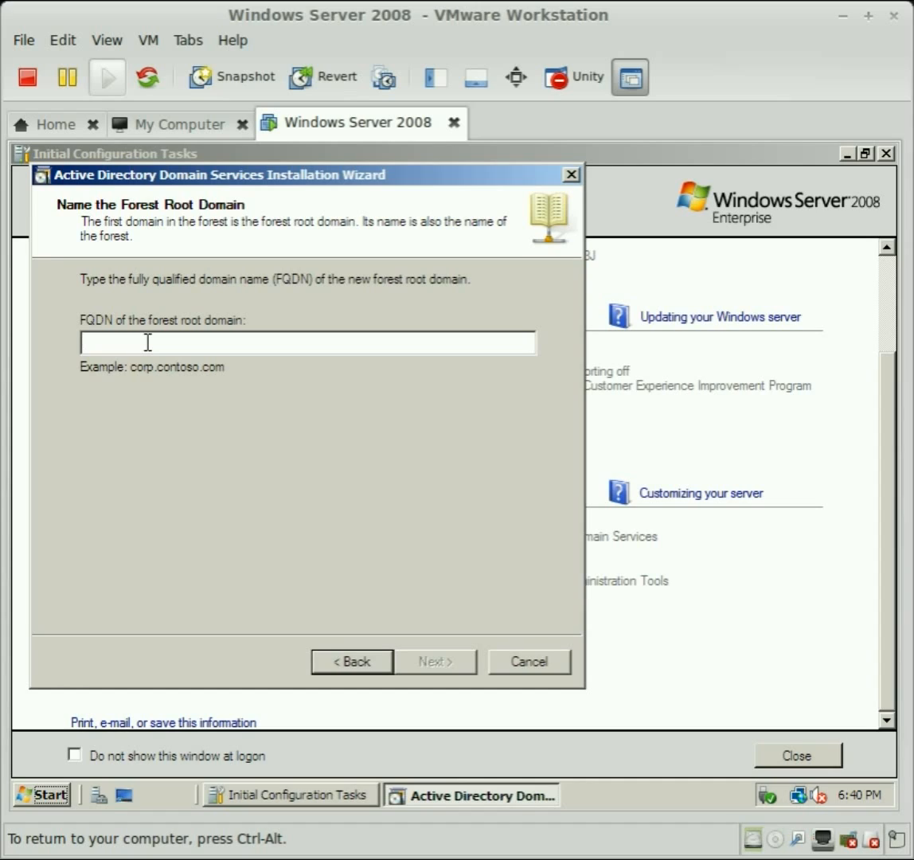
Name the forest root domain win.server.local and continue.
{"action": "type", "text": "win."}
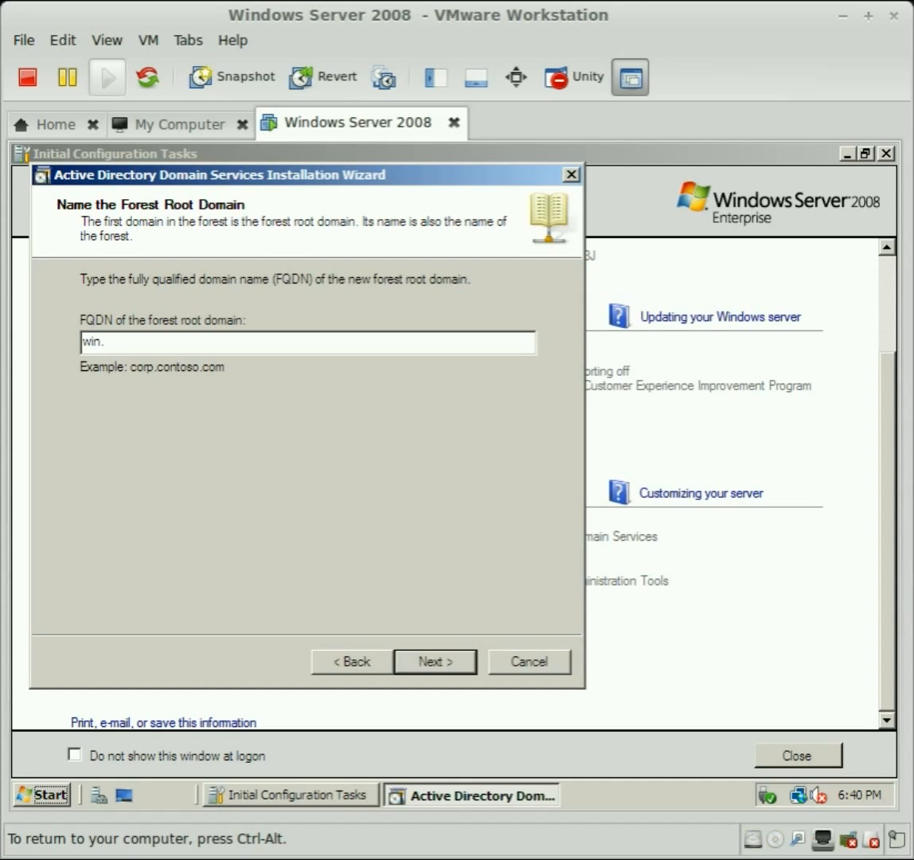
{"action": "type", "text": "server.com"}
{"action": "key", "text": "BackSpace"}
{"action": "key", "text": "BackSpace"}
{"action": "key", "text": "BackSpace"}
{"action": "type", "text": "local"}
{"action": "left_click", "coordinate": [454, 665]}
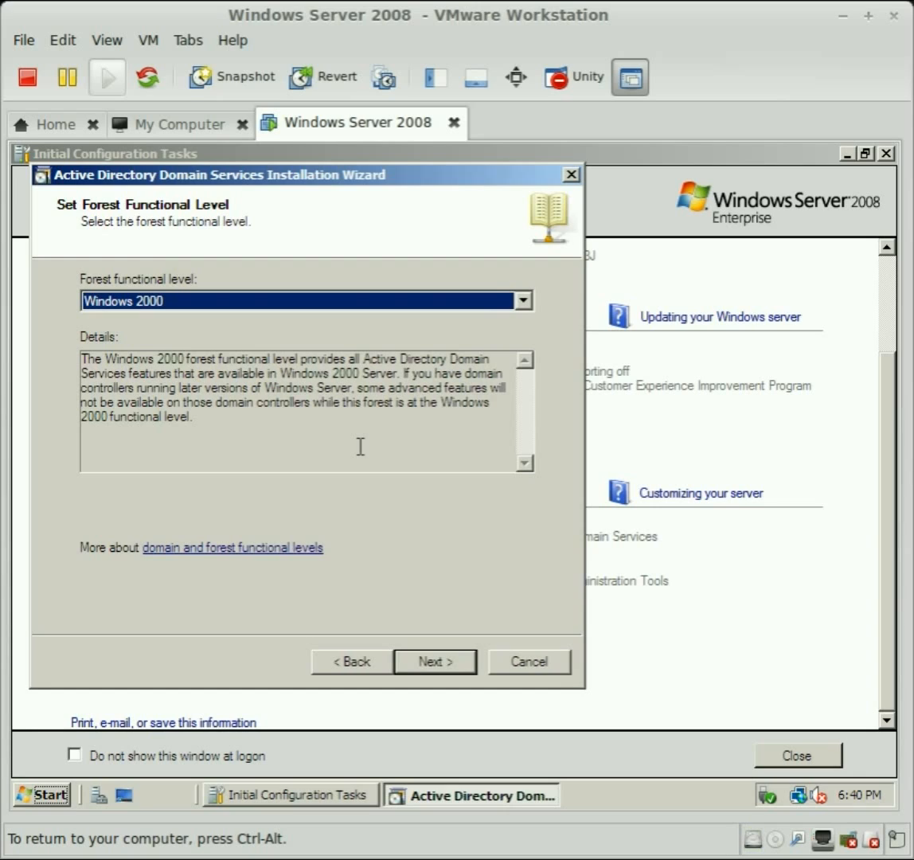
Set the forest functional level to Windows Server 2008 and continue.
{"action": "left_click", "coordinate": [157, 309]}
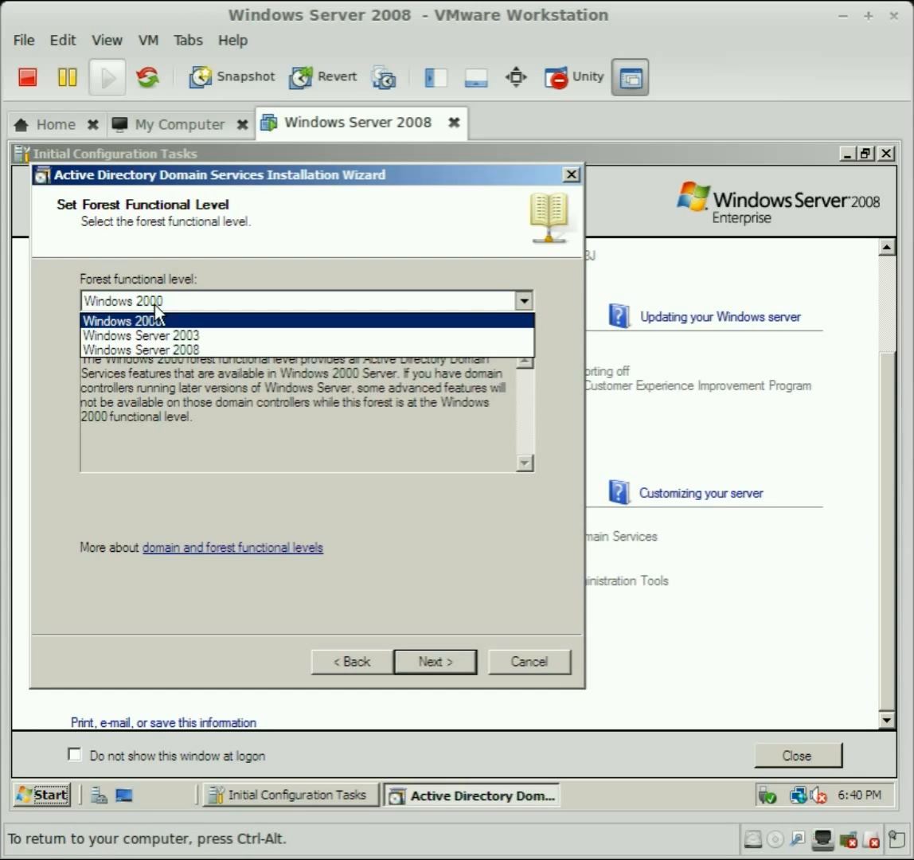
{"action": "left_click", "coordinate": [154, 350]}
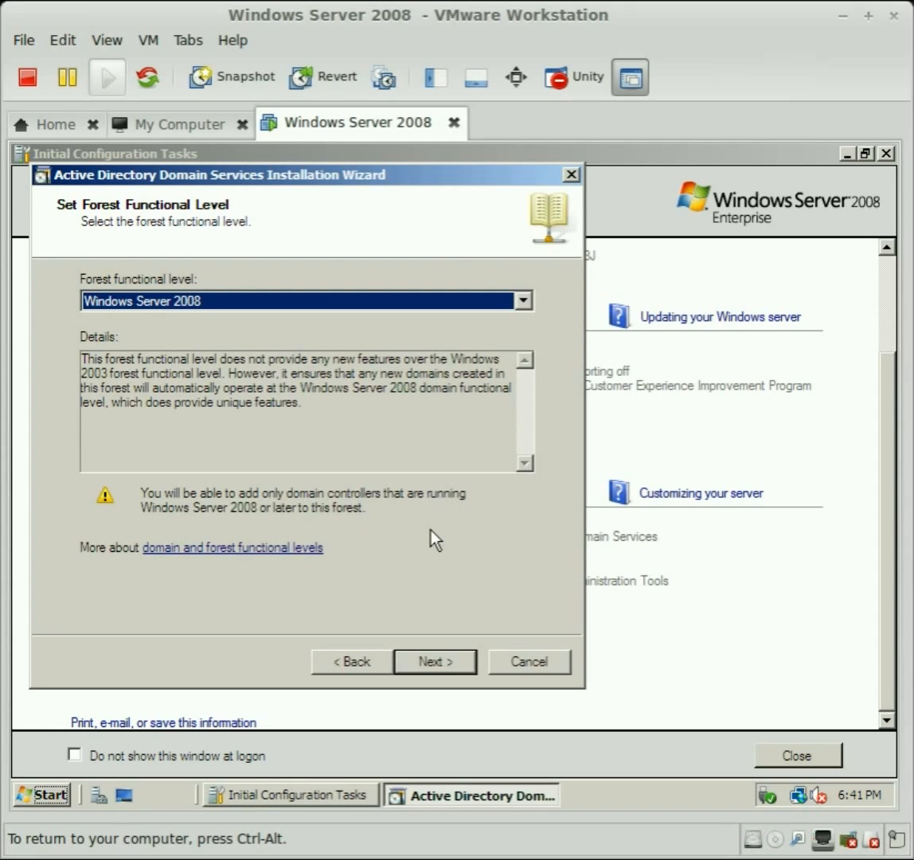
{"action": "left_click", "coordinate": [427, 673]}
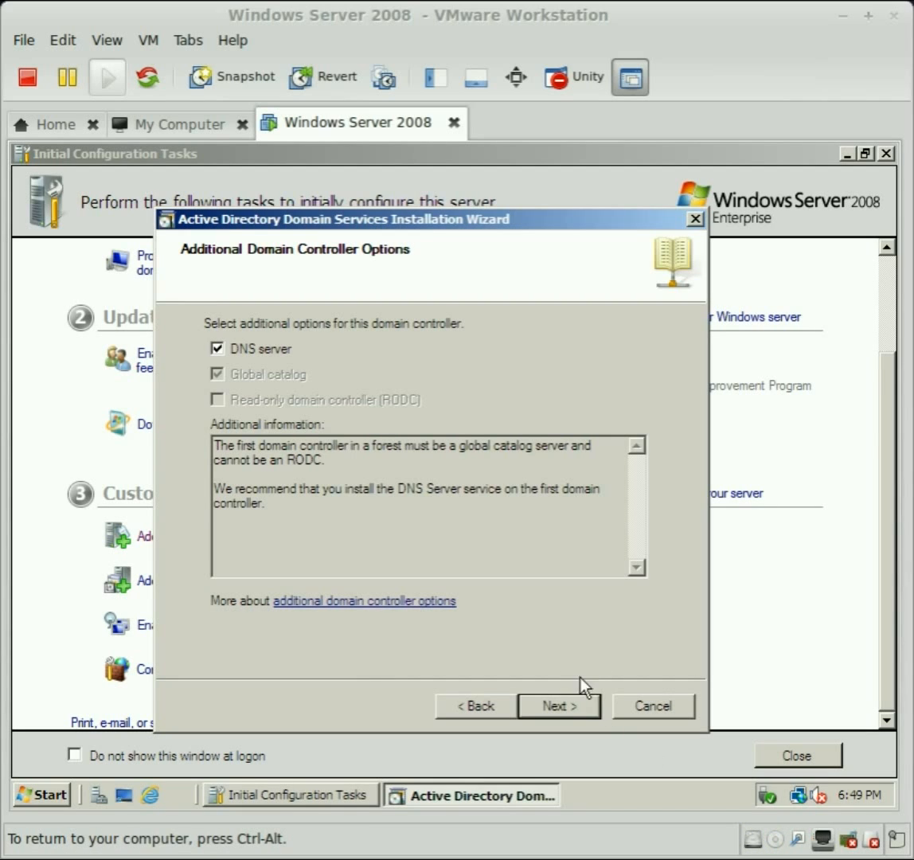
Continue with the DNS server option and choose to assign static IP addresses to all physical network adapters.
{"action": "left_click", "coordinate": [572, 708]}
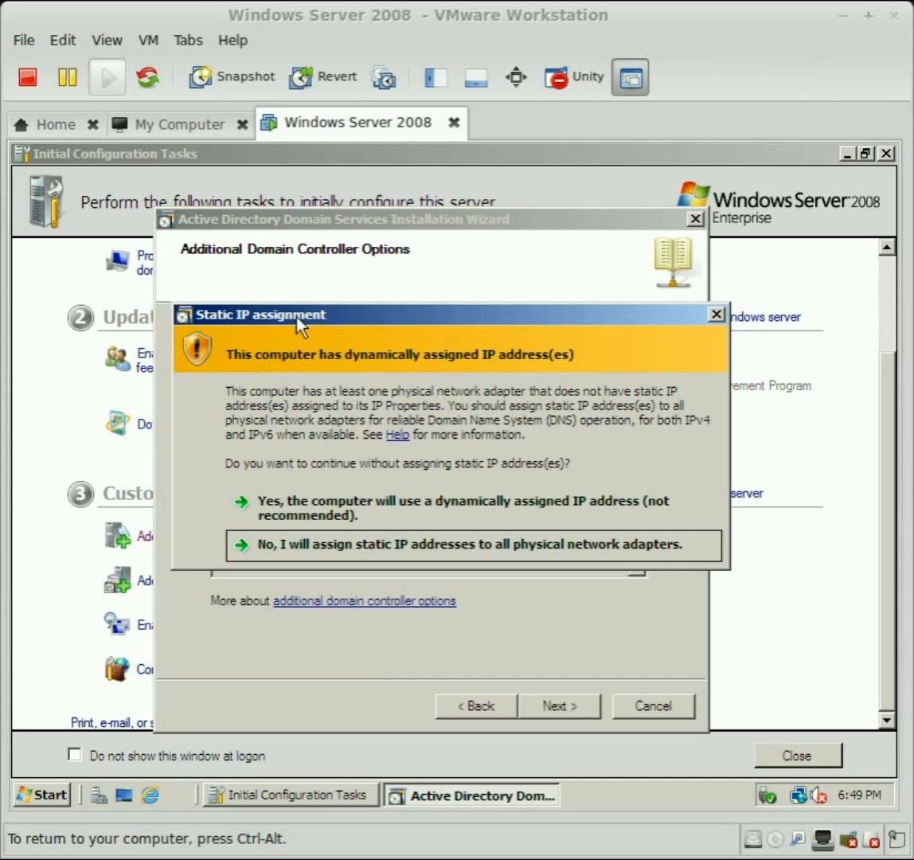
{"action": "left_click_drag", "start_coordinate": [302, 321], "coordinate": [293, 438]}
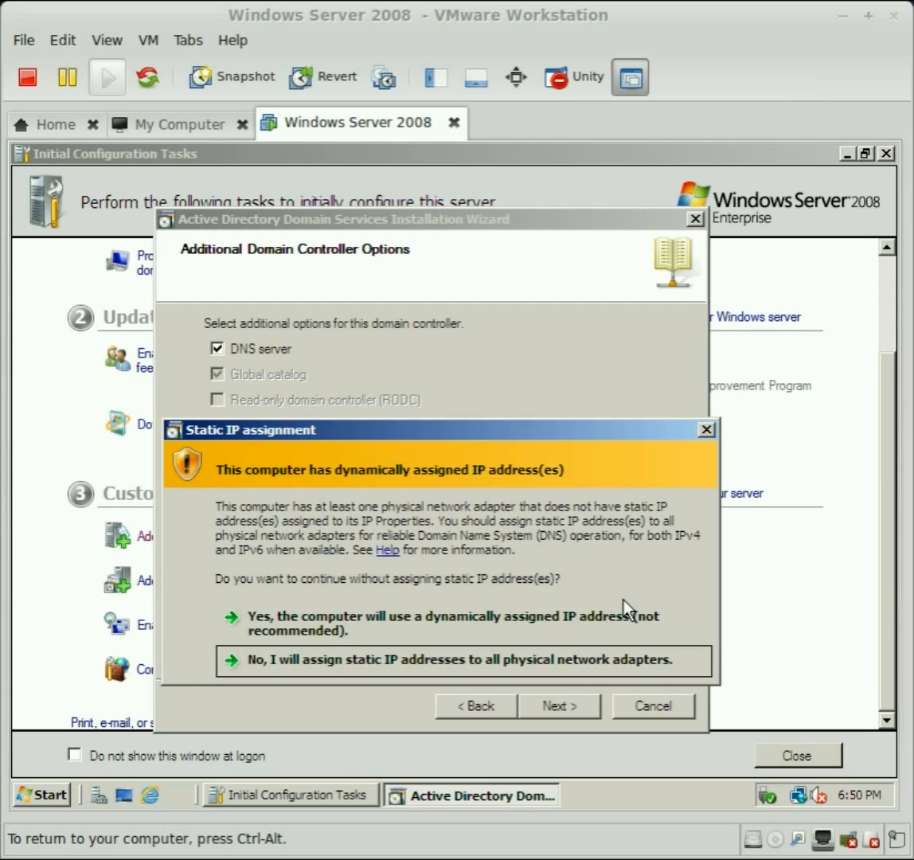
{"action": "left_click", "coordinate": [506, 607]}
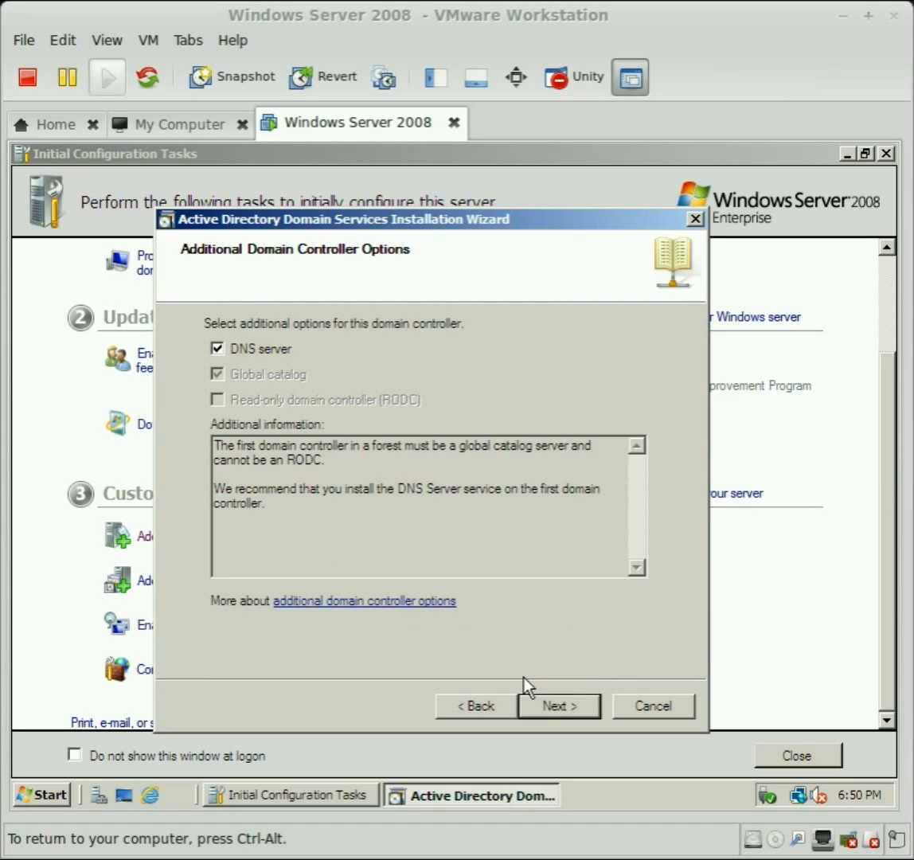
{"action": "left_click_drag", "start_coordinate": [423, 225], "coordinate": [394, 216]}
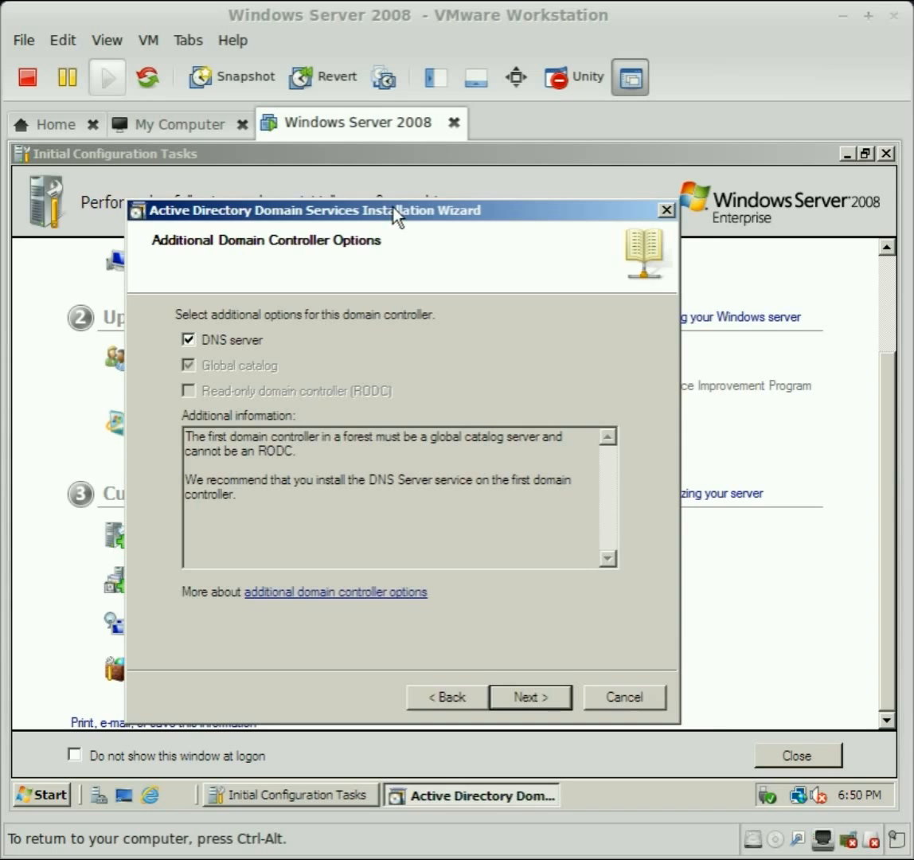
Open the server's network connections through the Network and Sharing Center.
{"action": "right_click", "coordinate": [800, 796]}
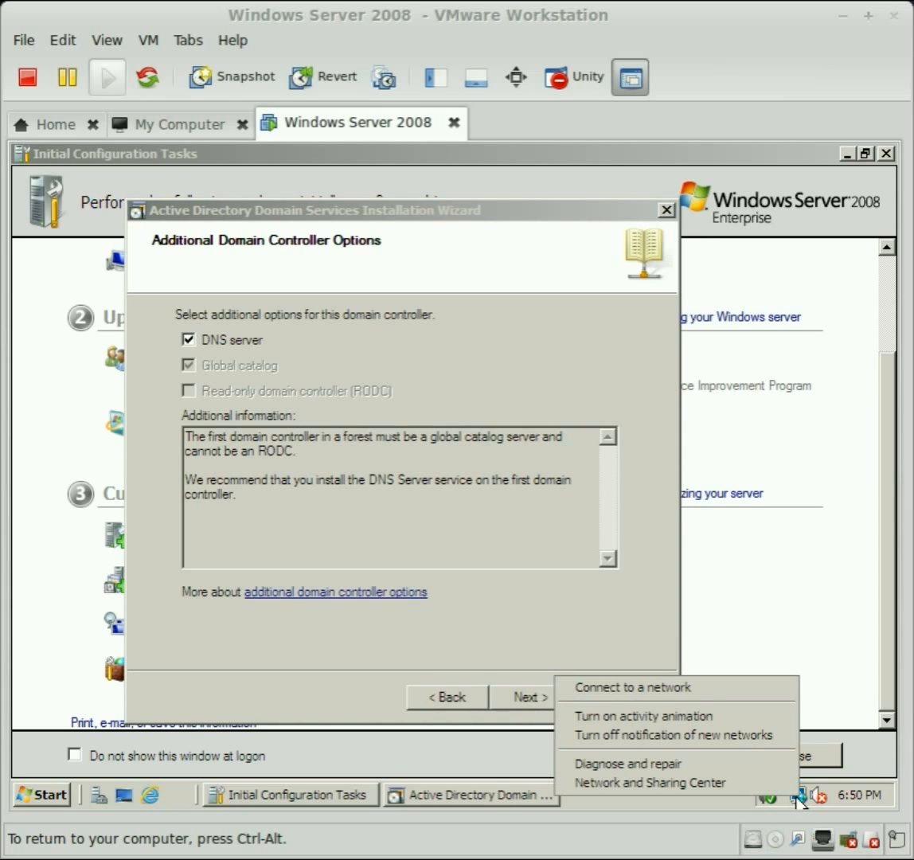
{"action": "left_click", "coordinate": [753, 787]}
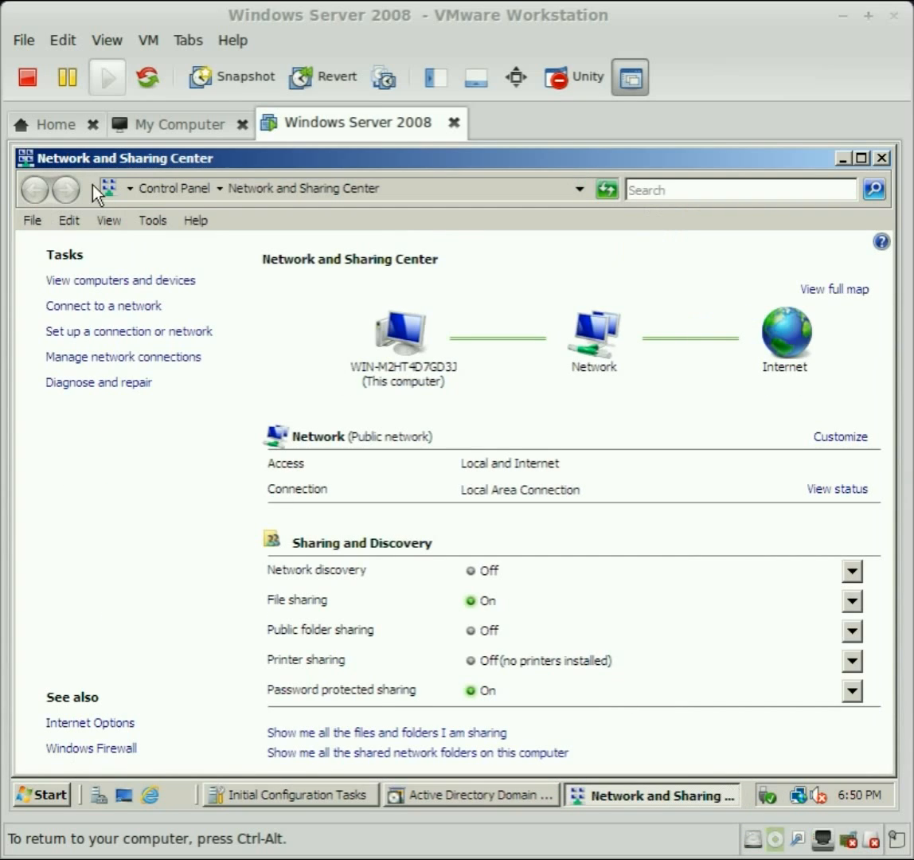
{"action": "left_click", "coordinate": [155, 358]}
{"action": "right_click", "coordinate": [122, 350]}
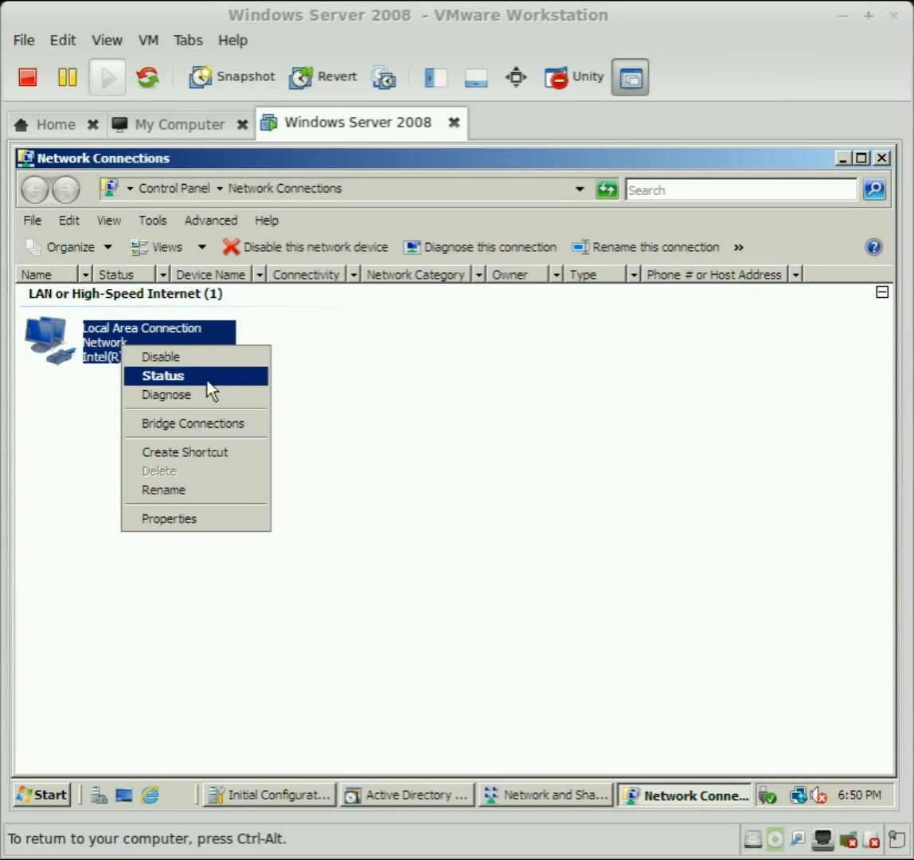
{"action": "left_click", "coordinate": [209, 376]}
{"action": "left_click", "coordinate": [188, 361]}
{"action": "left_click", "coordinate": [475, 367]}
{"action": "left_click_drag", "start_coordinate": [290, 316], "coordinate": [214, 540]}
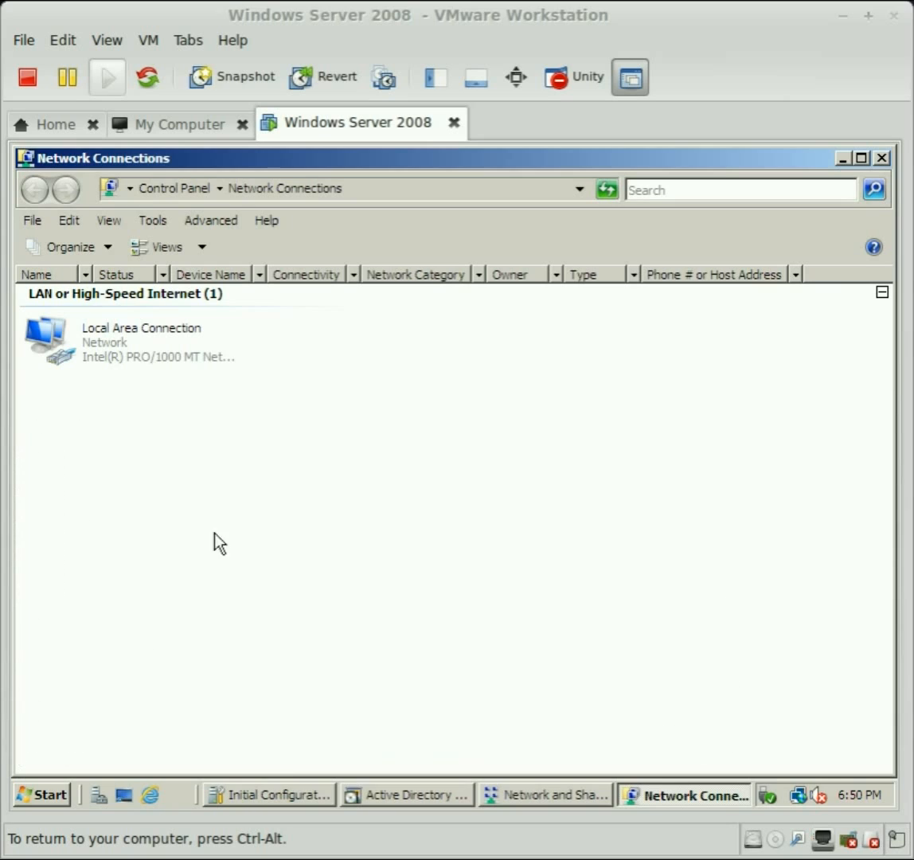
{"action": "left_click_drag", "start_coordinate": [19, 673], "coordinate": [157, 575]}
{"action": "left_click_drag", "start_coordinate": [872, 477], "coordinate": [12, 669]}
Open the IPv4 properties of the Local Area Connection and choose to use a manually specified IP address.
{"action": "left_click", "coordinate": [150, 352]}
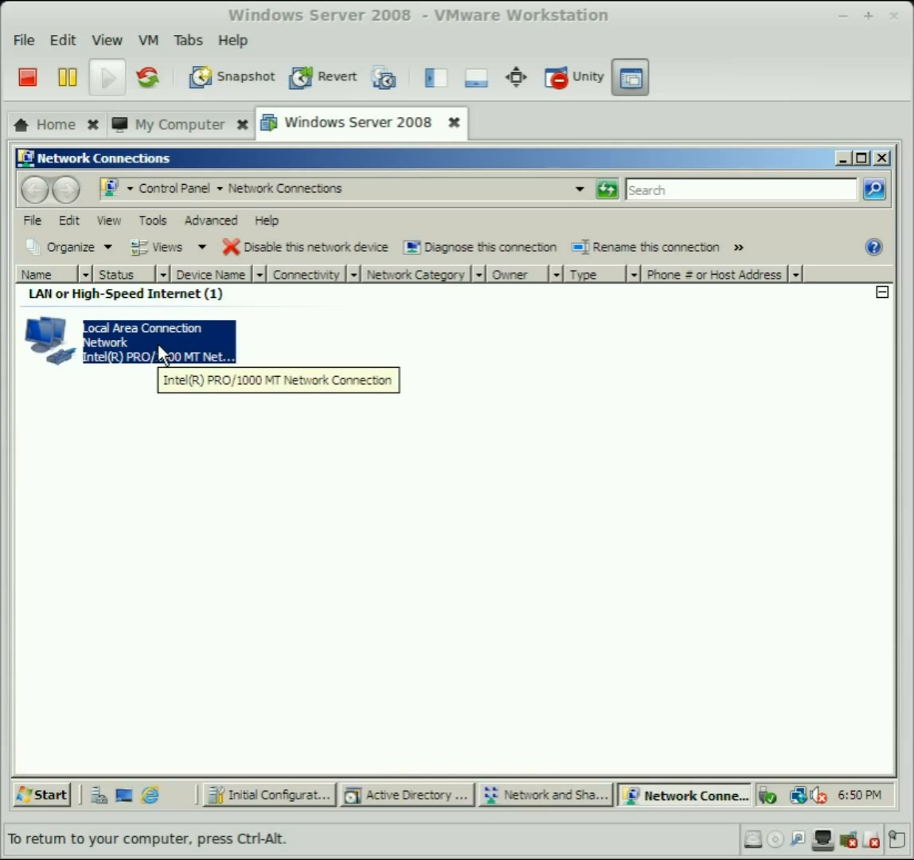
{"action": "right_click", "coordinate": [161, 352]}
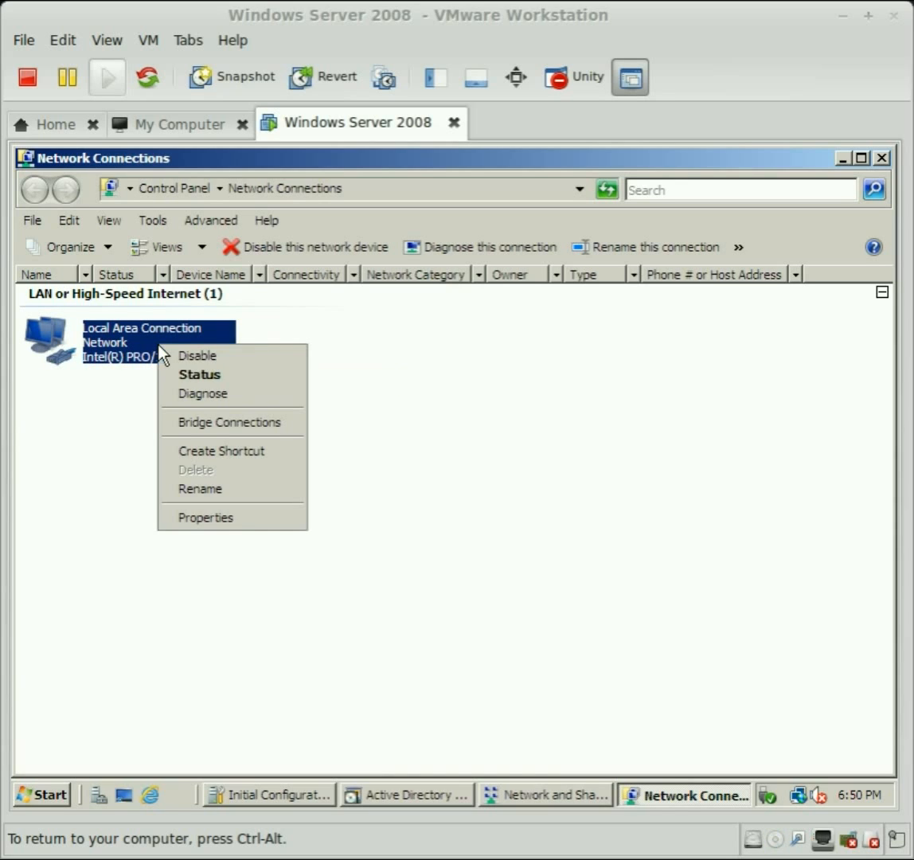
{"action": "left_click", "coordinate": [214, 519]}
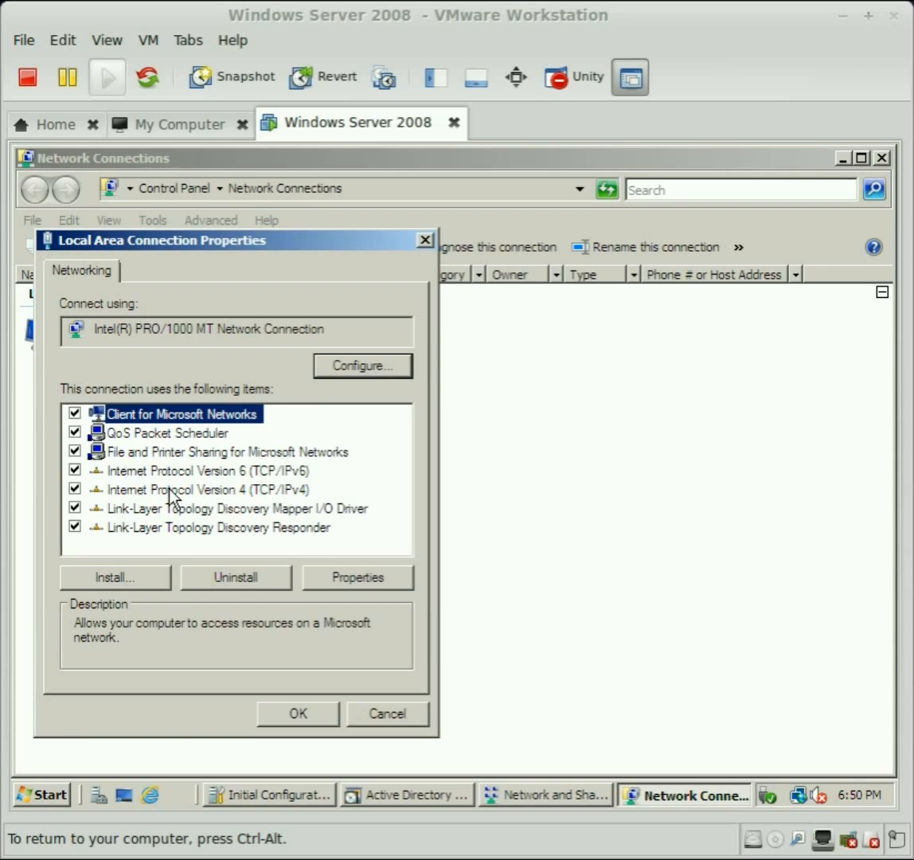
{"action": "left_click", "coordinate": [195, 490]}
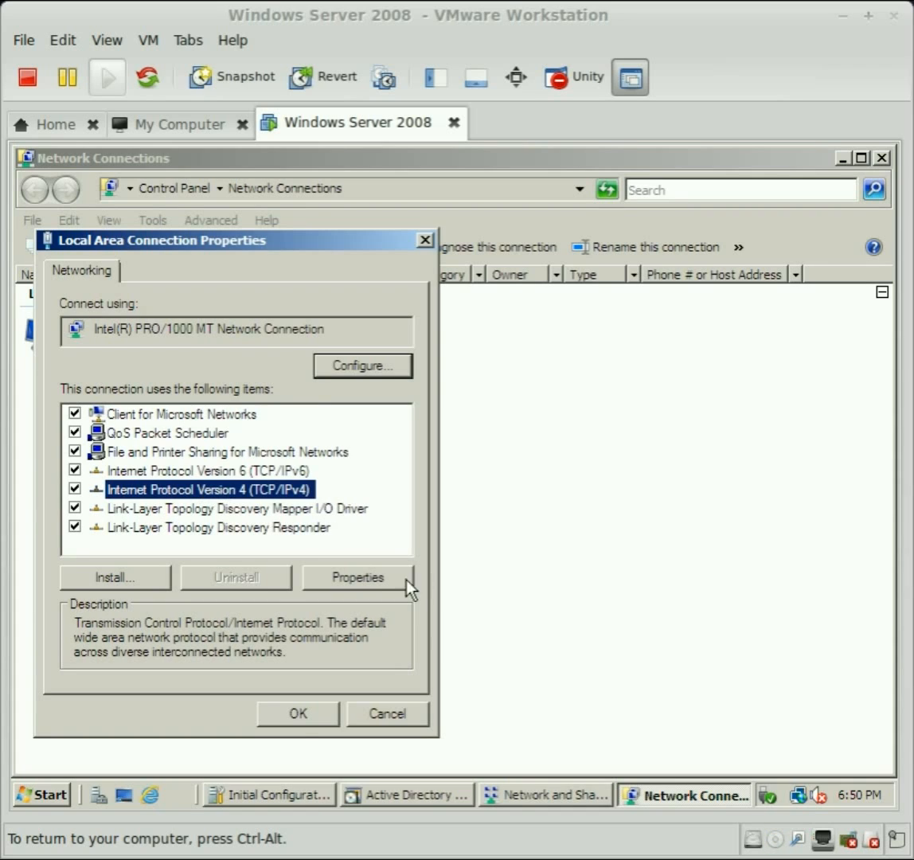
{"action": "left_click", "coordinate": [398, 583]}
{"action": "left_click", "coordinate": [209, 451]}
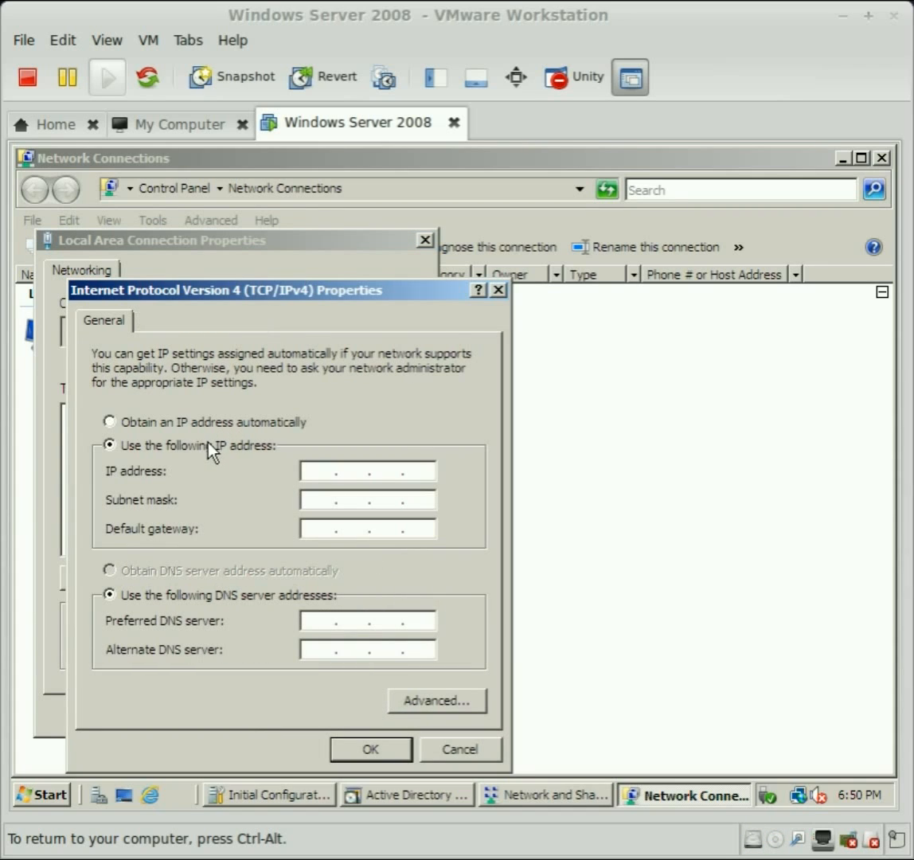
Run ipconfig/all in a Command Prompt and examine the IPv4, gateway and DNS settings of the Local Area Connection adapter.
{"action": "left_click", "coordinate": [37, 796]}
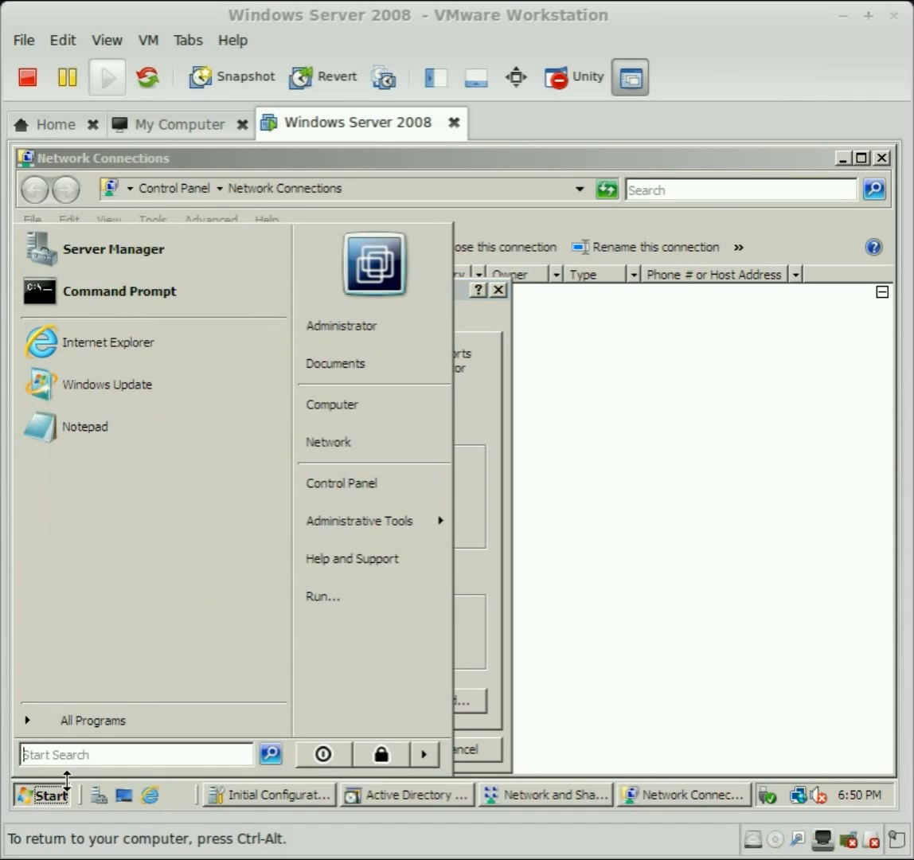
{"action": "left_click", "coordinate": [114, 291]}
{"action": "left_click_drag", "start_coordinate": [239, 183], "coordinate": [281, 271]}
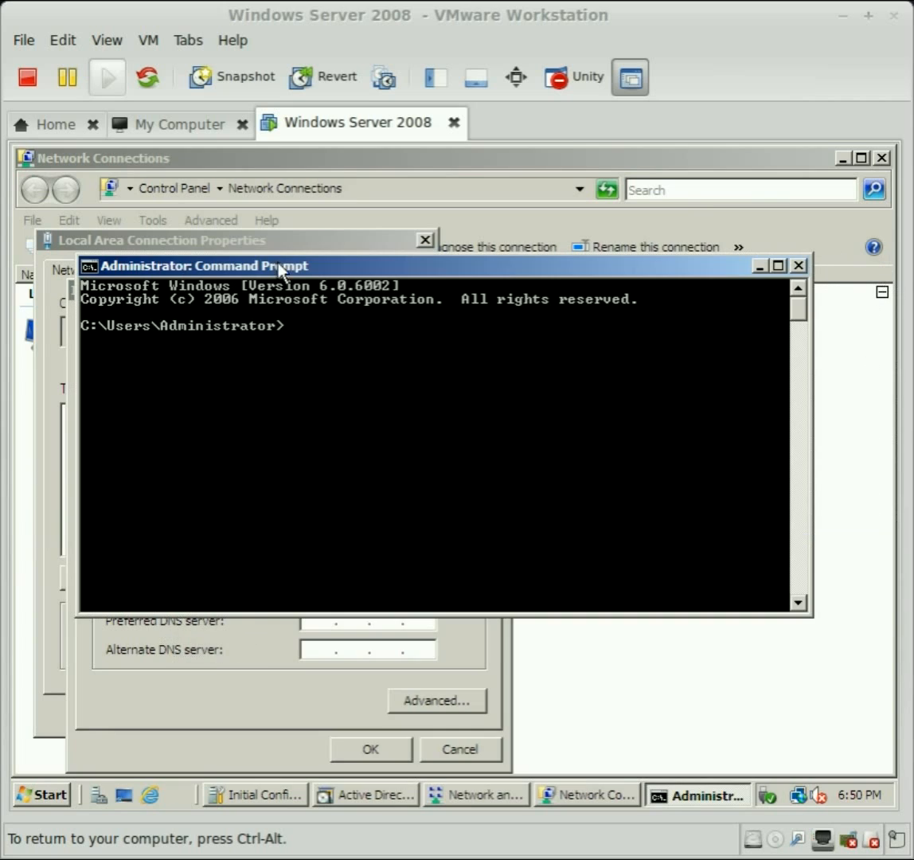
{"action": "type", "text": "ipconfig/all"}
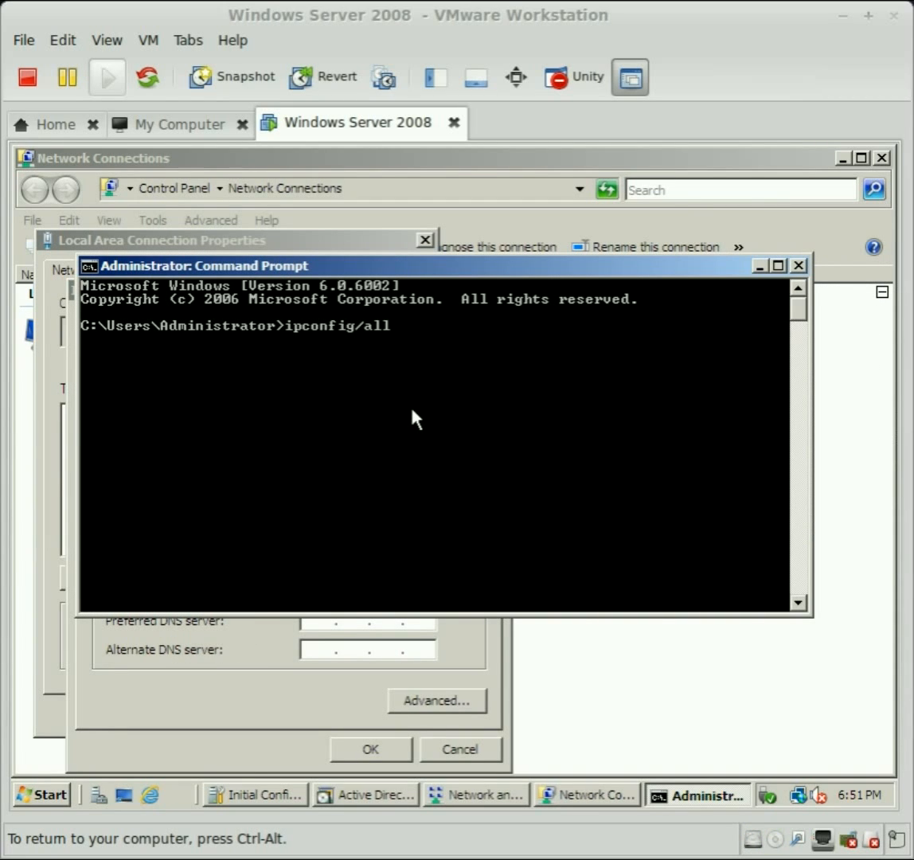
{"action": "key", "text": "Return"}
{"action": "left_click_drag", "start_coordinate": [482, 265], "coordinate": [584, 180]}
{"action": "left_click_drag", "start_coordinate": [116, 292], "coordinate": [124, 523]}
{"action": "left_click", "coordinate": [699, 795]}
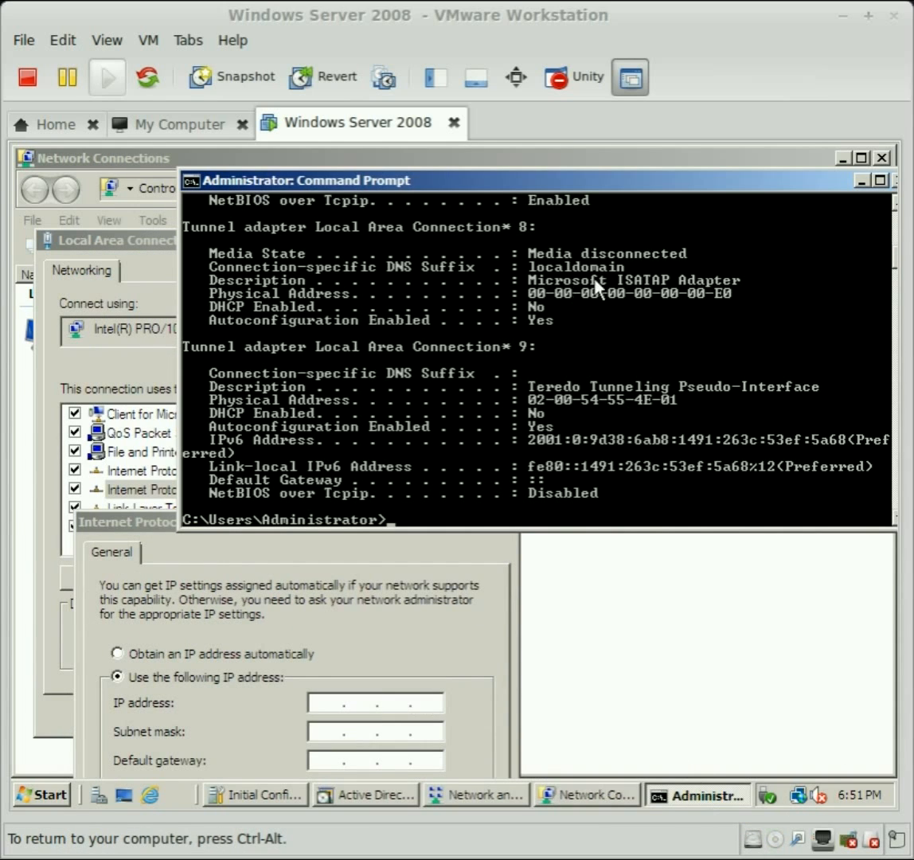
{"action": "scroll", "coordinate": [675, 359], "scroll_direction": "up", "scroll_amount": 11}
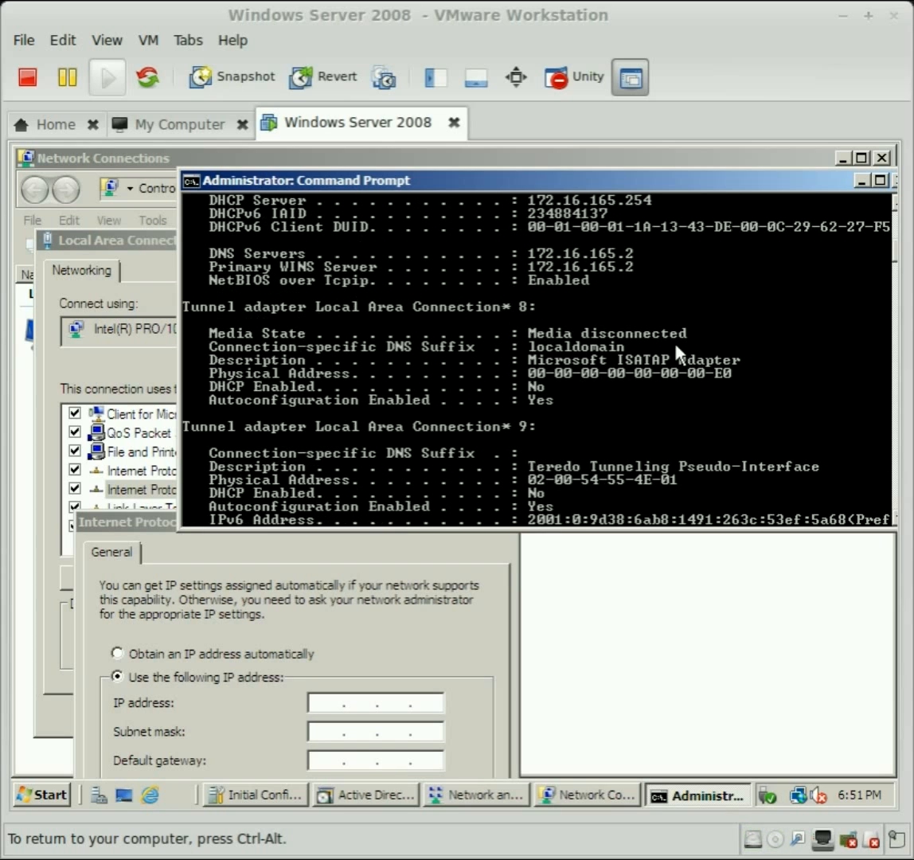
{"action": "scroll", "coordinate": [661, 378], "scroll_direction": "down", "scroll_amount": 2}
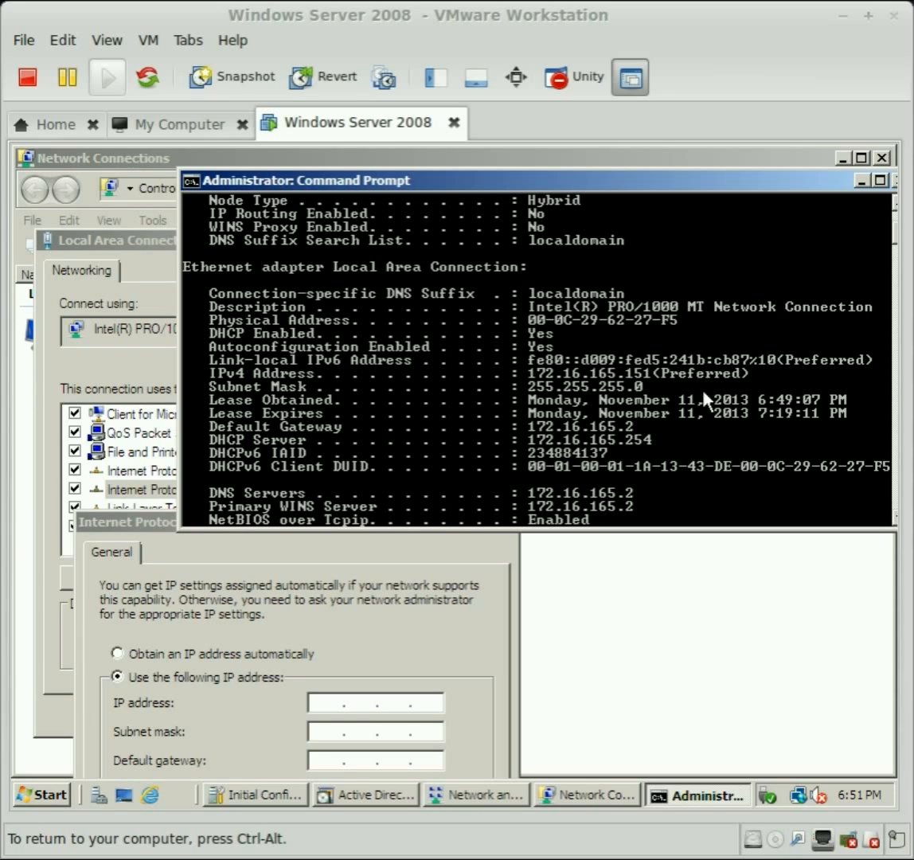
Set the connection's static IP address to 172.16.165.151.
{"action": "left_click", "coordinate": [327, 702]}
{"action": "type", "text": "172 . "}
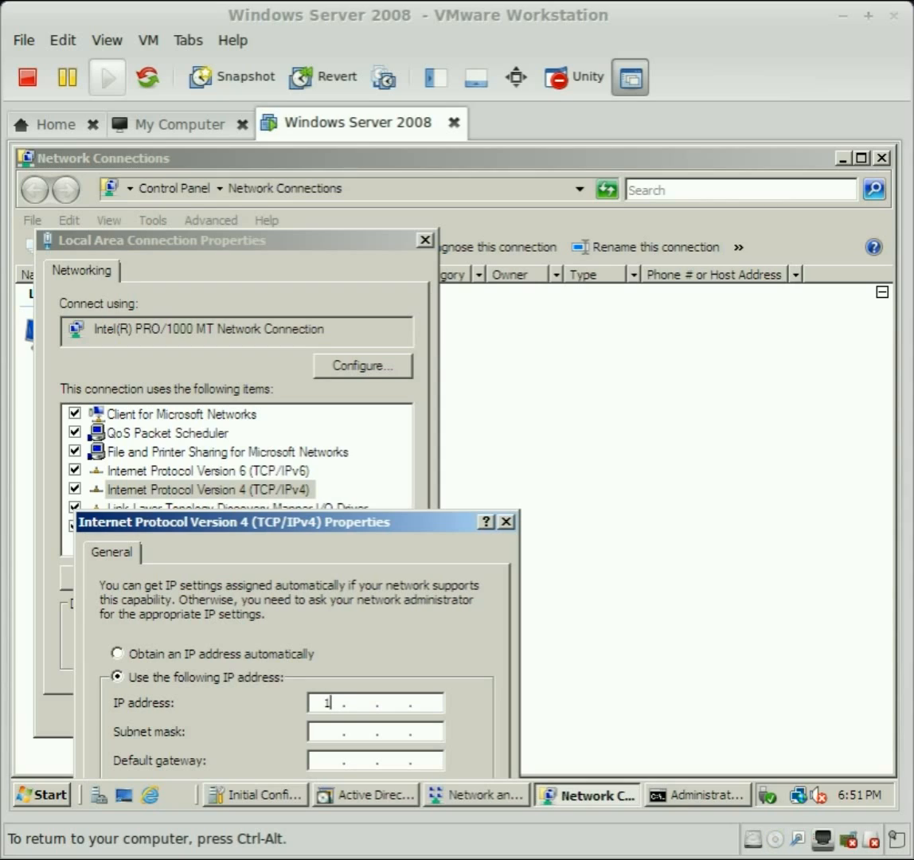
{"action": "type", "text": "16"}
{"action": "key", "text": "Tab"}
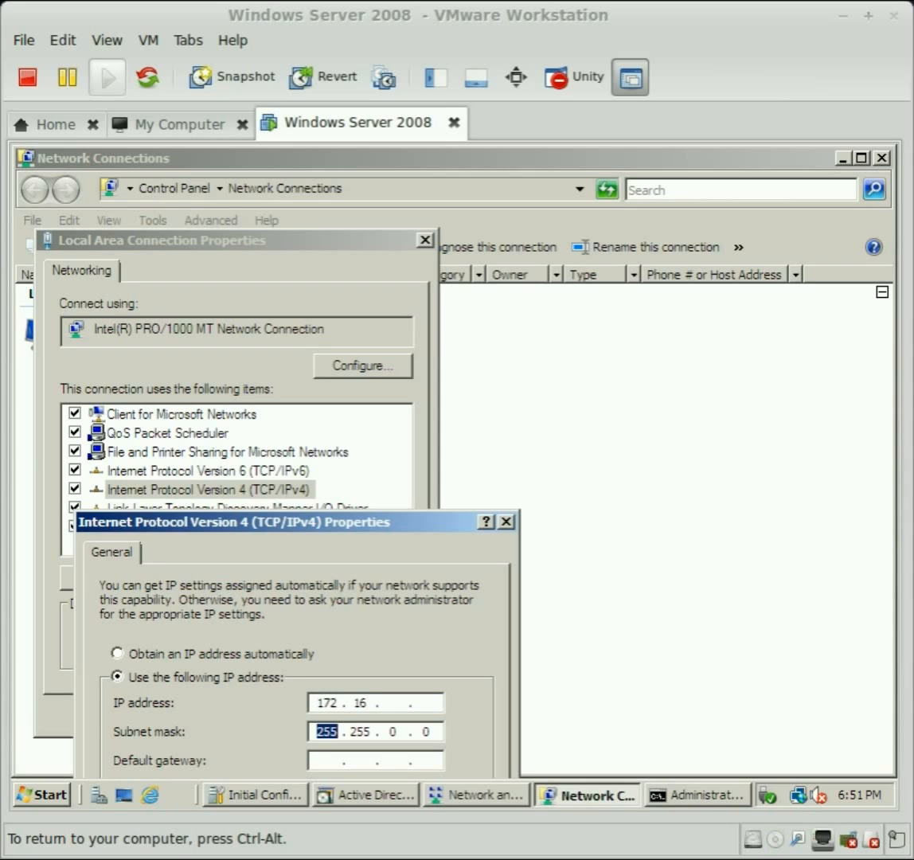
{"action": "left_click", "coordinate": [396, 703]}
{"action": "type", "text": "165 . 151"}
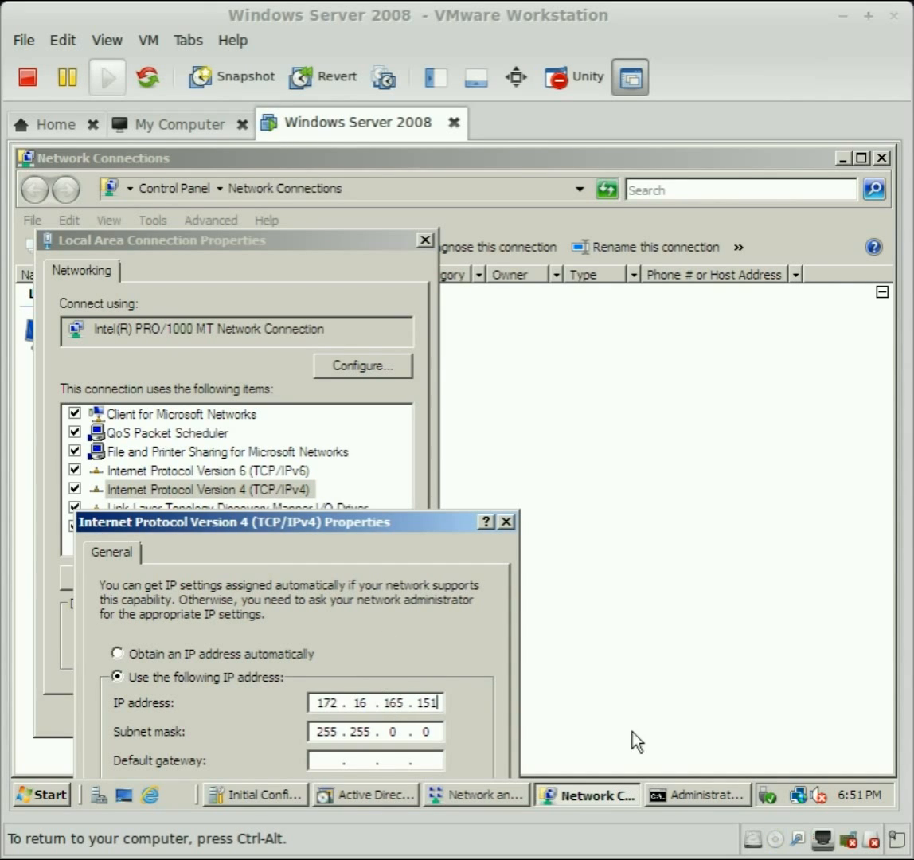
Check the subnet mask in the ipconfig output and set the connection's mask to 255.255.255.0.
{"action": "left_click", "coordinate": [690, 795]}
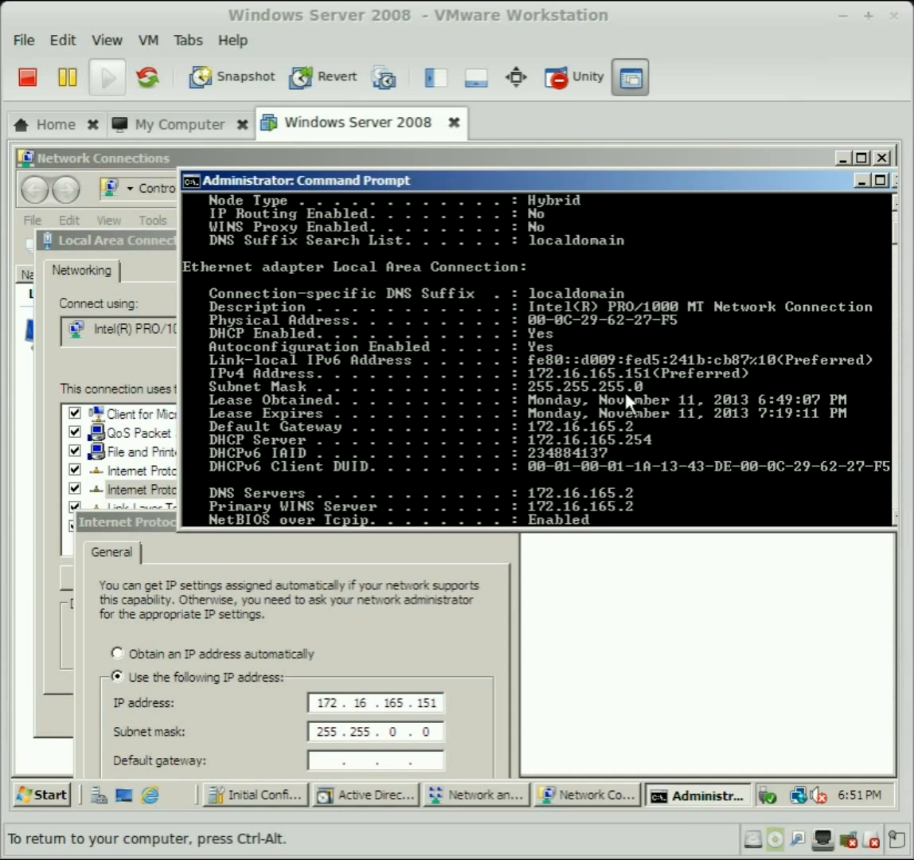
{"action": "left_click", "coordinate": [392, 732]}
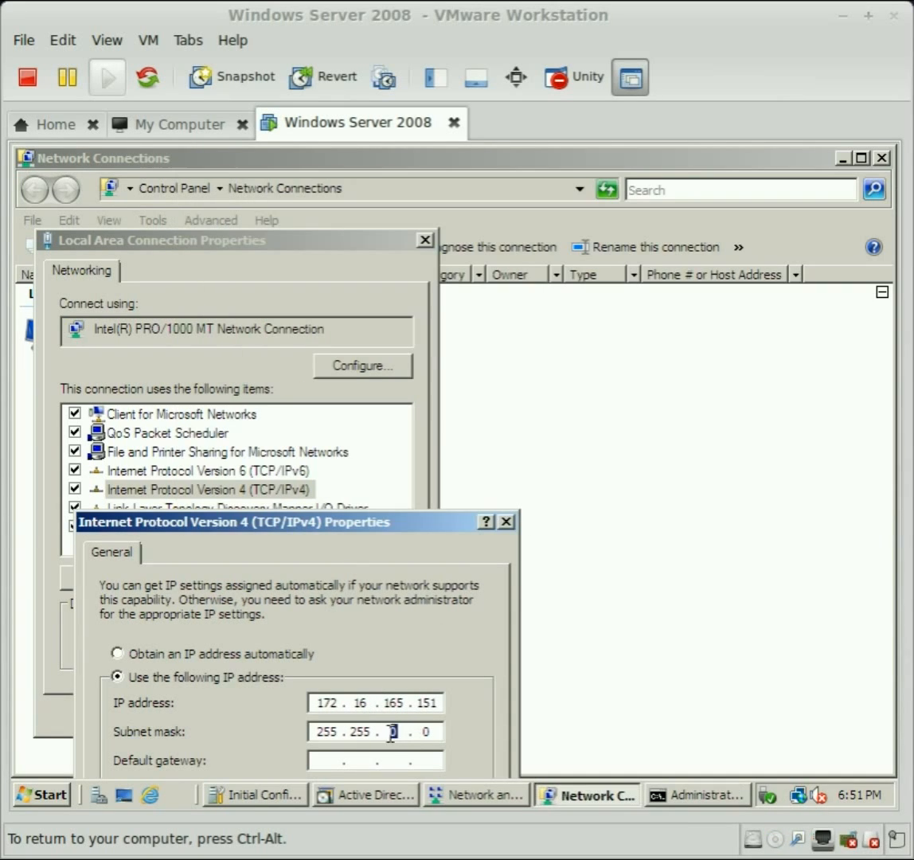
{"action": "type", "text": "255 ."}
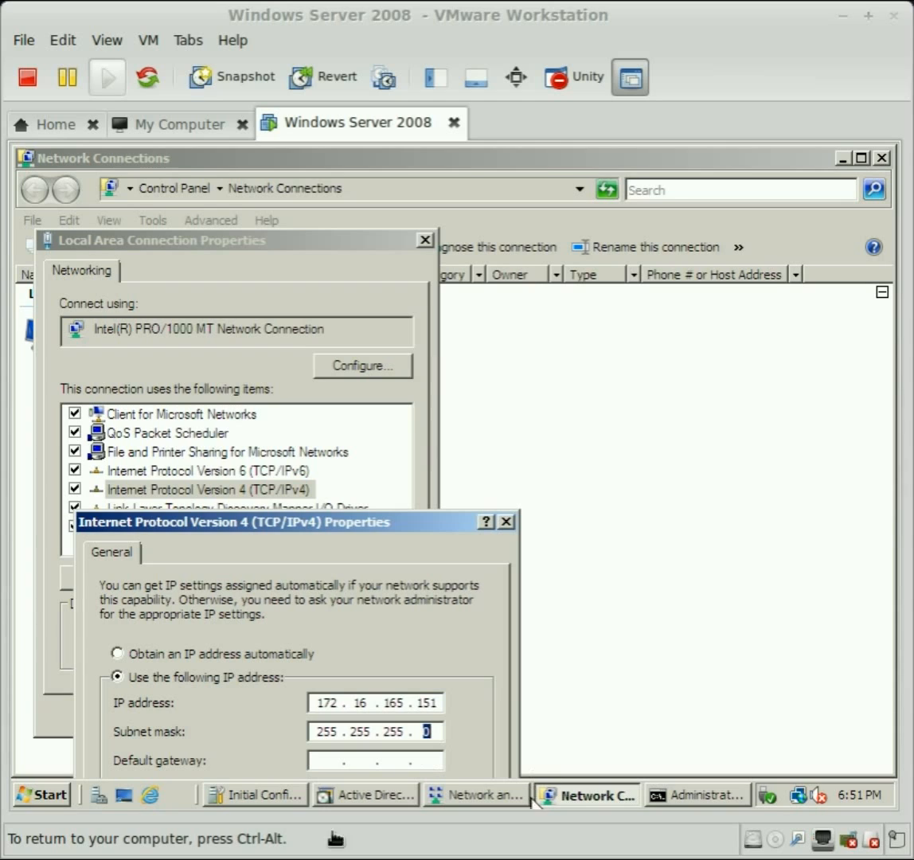
Check the gateway in the ipconfig output and set the connection's default gateway to 172.16.165.2.
{"action": "left_click", "coordinate": [706, 797]}
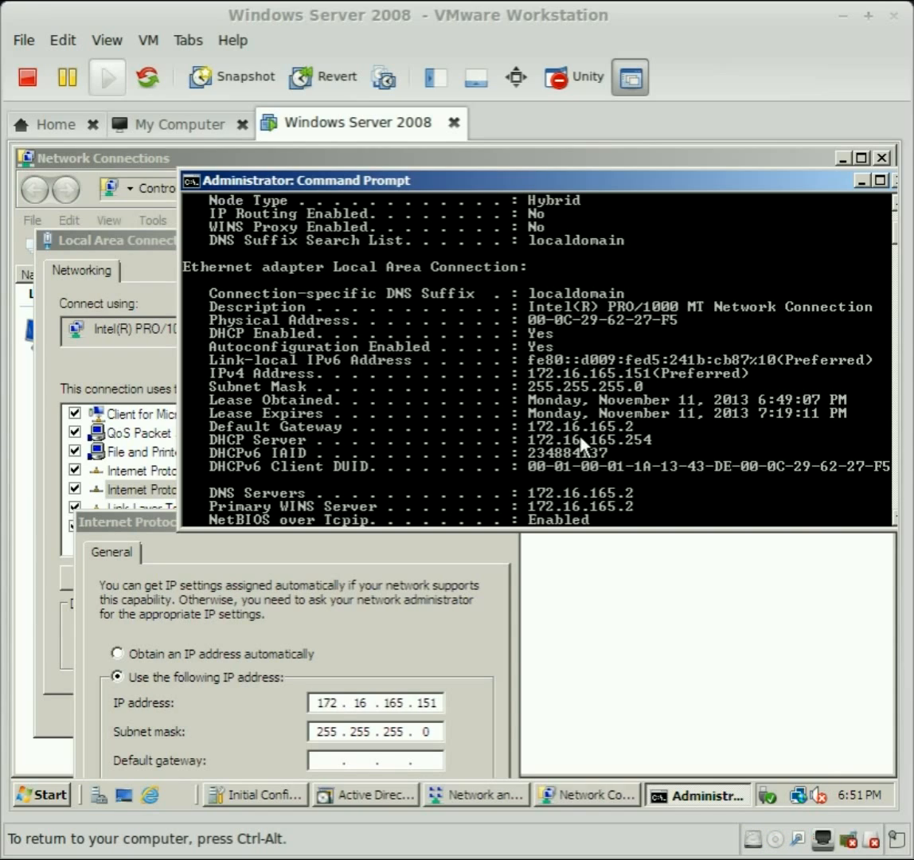
{"action": "left_click", "coordinate": [329, 760]}
{"action": "type", "text": "172 . "}
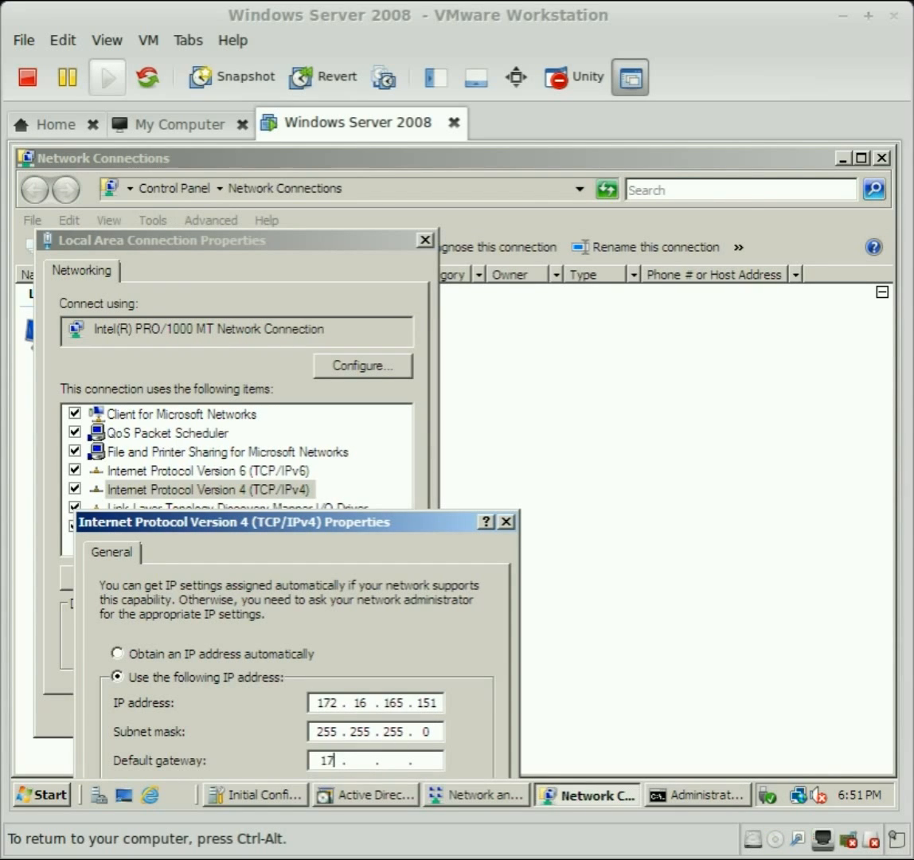
{"action": "type", "text": "16 . 165"}
Set the preferred DNS server to 172.16.165.2, using the ipconfig output as reference, and save the connection's properties.
{"action": "left_click_drag", "start_coordinate": [326, 534], "coordinate": [334, 257]}
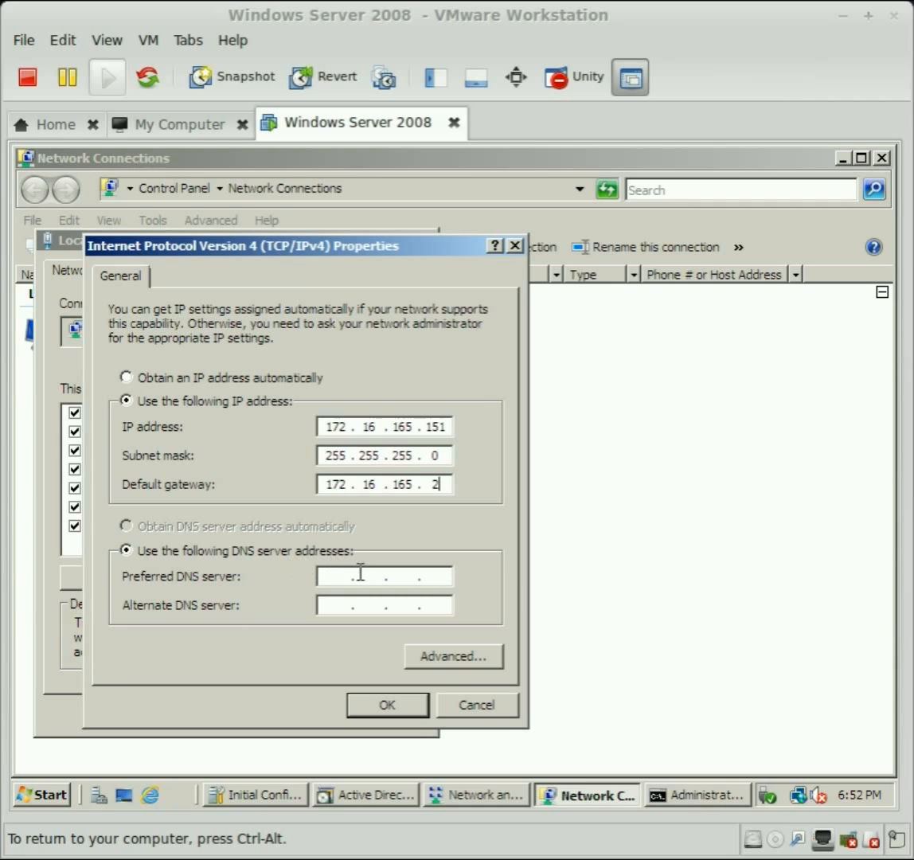
{"action": "left_click", "coordinate": [699, 796]}
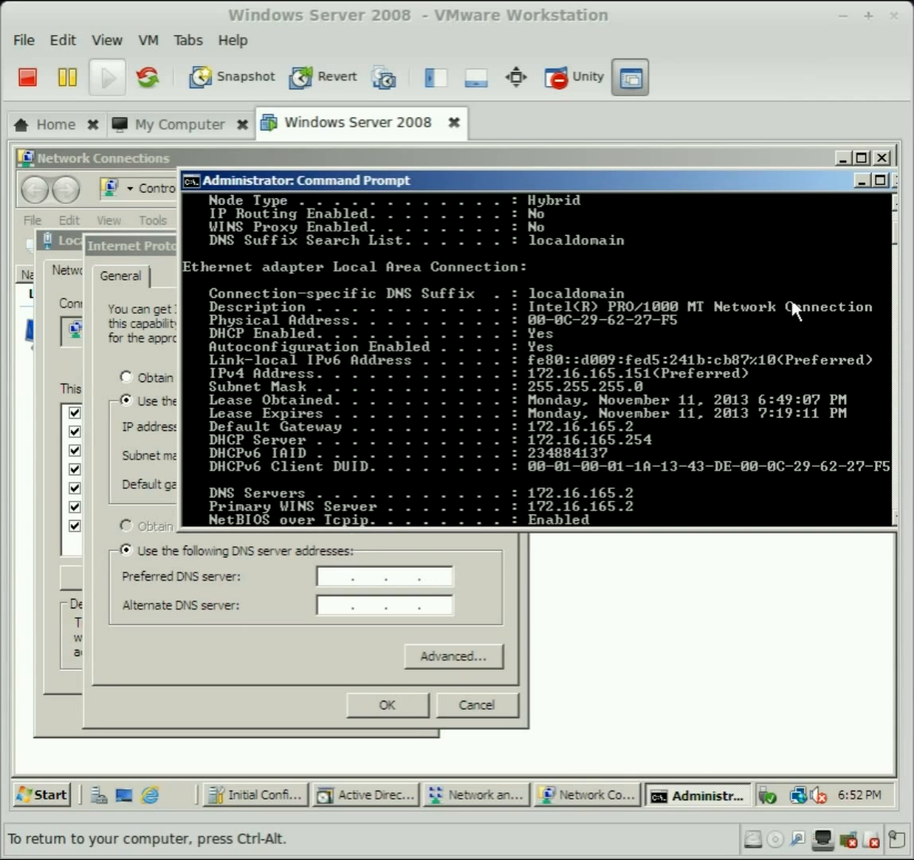
{"action": "left_click_drag", "start_coordinate": [733, 186], "coordinate": [630, 230]}
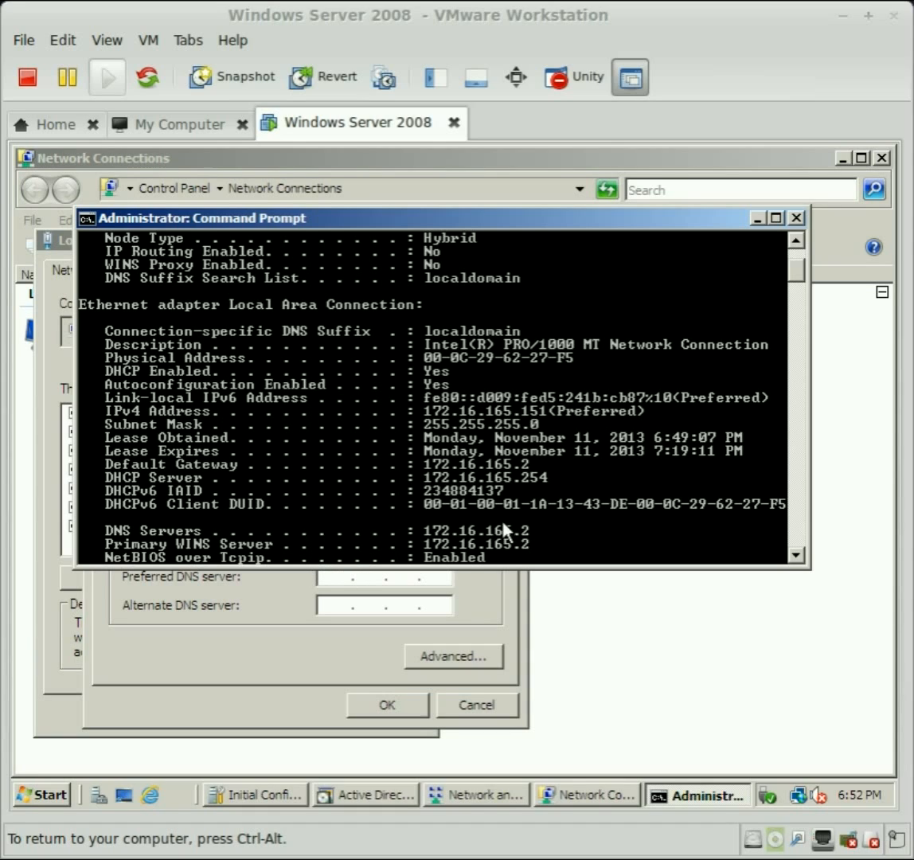
{"action": "left_click", "coordinate": [336, 575]}
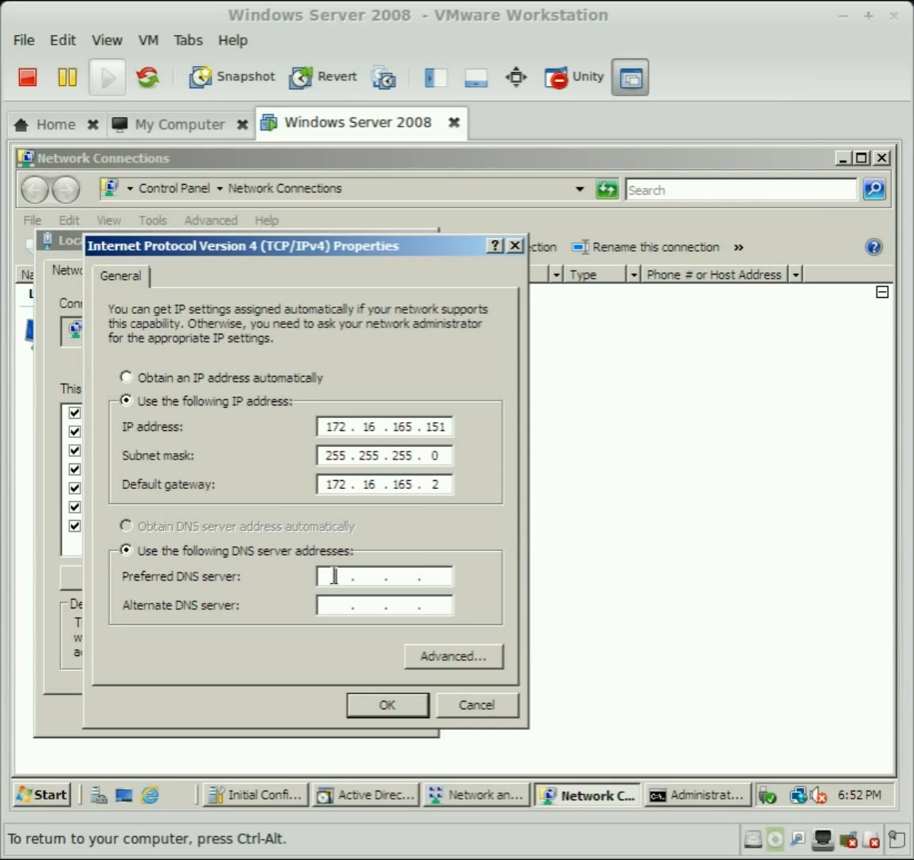
{"action": "type", "text": "172.1"}
{"action": "type", "text": "6.165"}
{"action": "type", "text": "2 . 16 . 165 . 2"}
{"action": "left_click", "coordinate": [376, 708]}
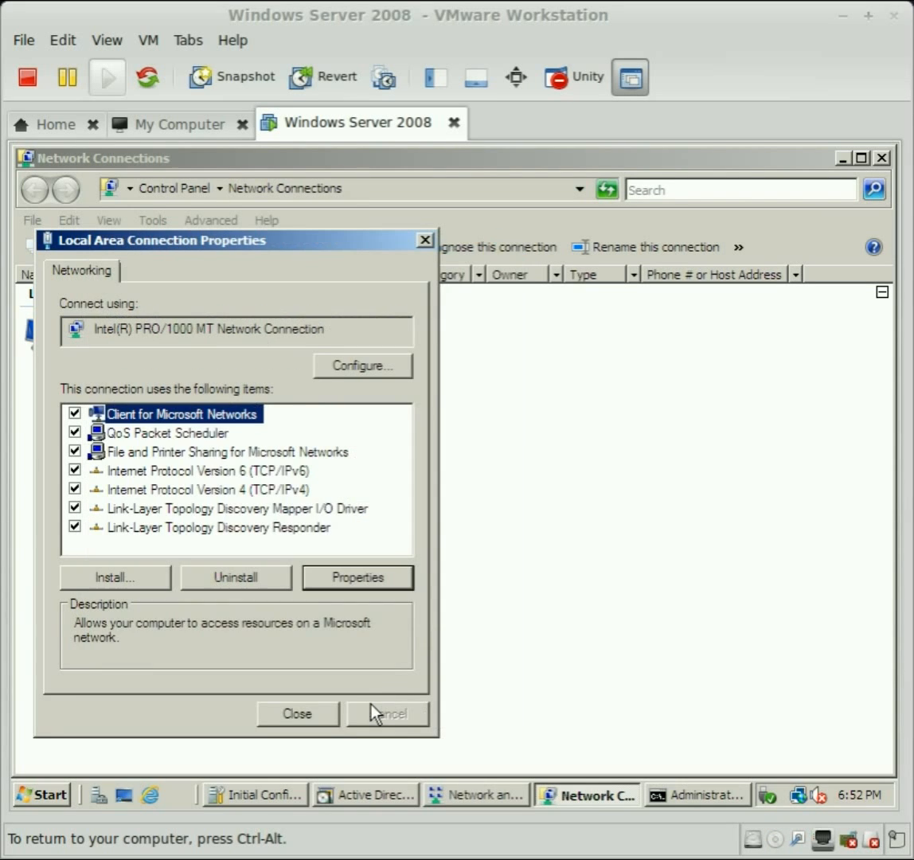
{"action": "left_click", "coordinate": [296, 712]}
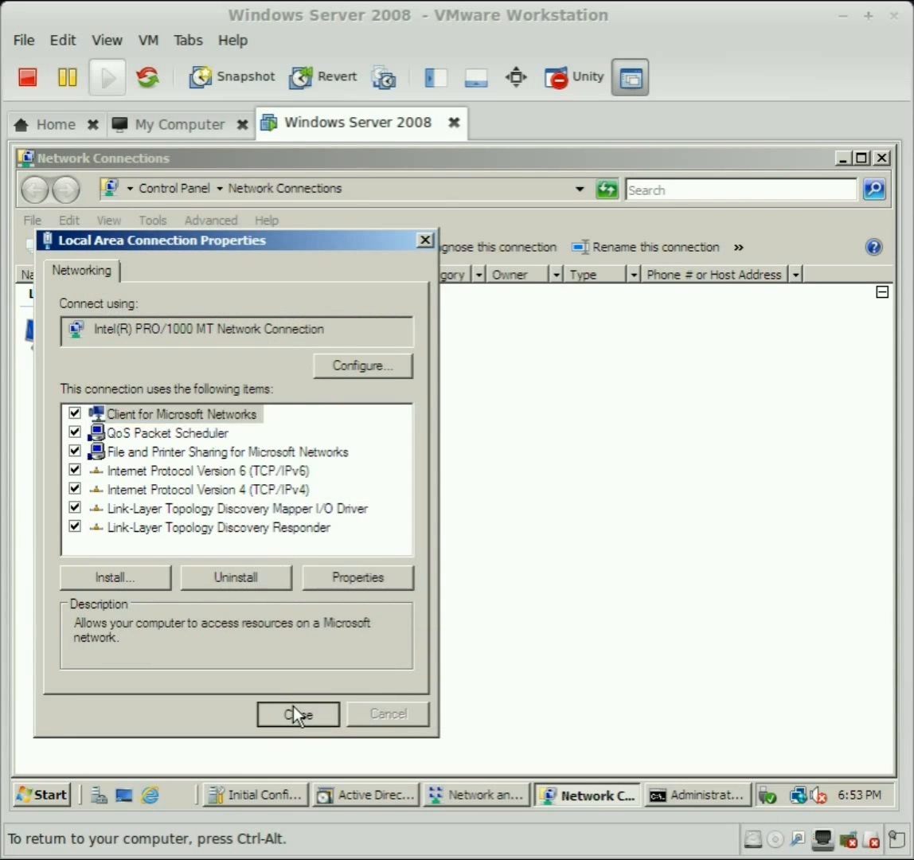
Close the Command Prompt and the open network windows to return to the Active Directory installation wizard.
{"action": "left_click", "coordinate": [700, 795]}
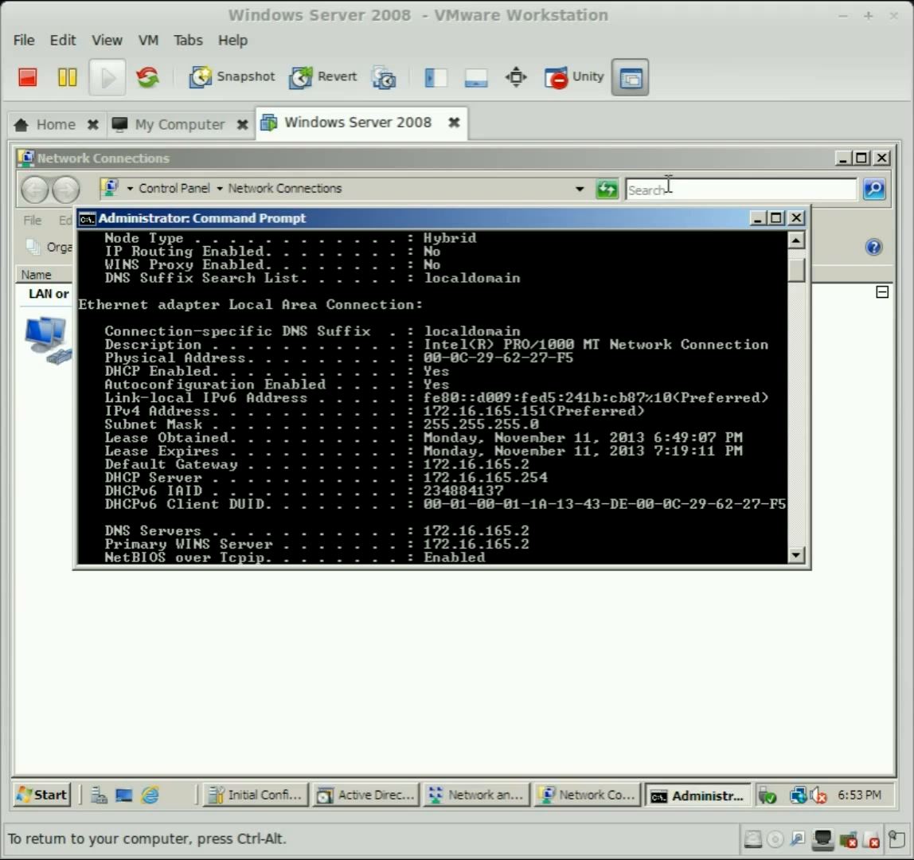
{"action": "left_click", "coordinate": [794, 218]}
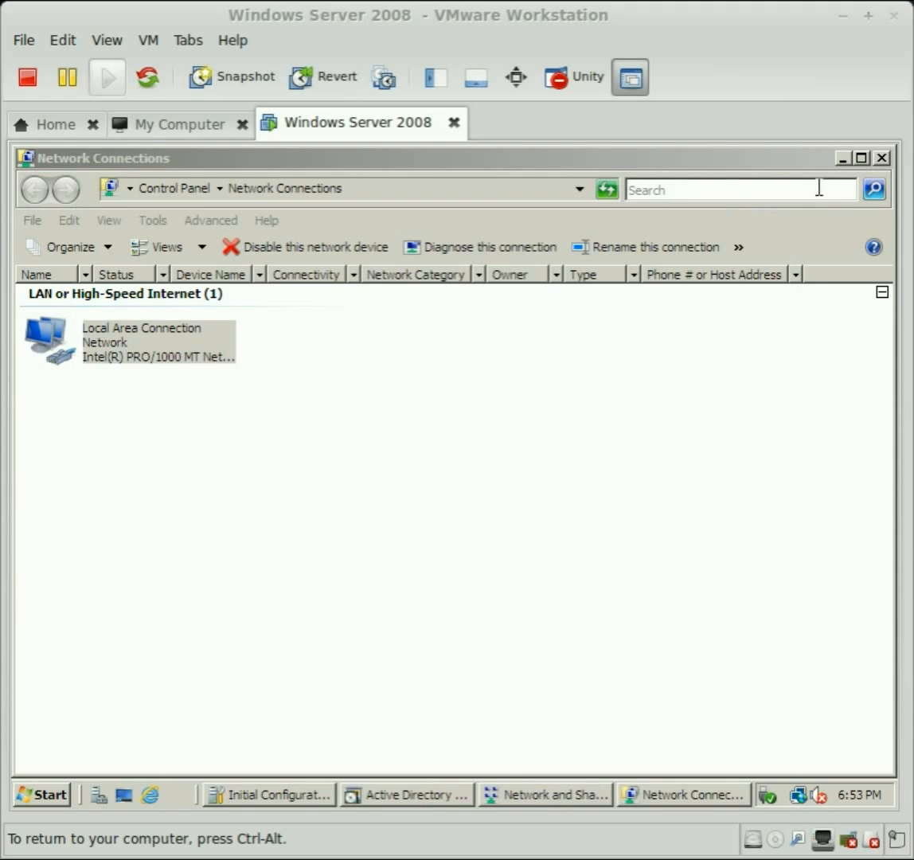
{"action": "left_click", "coordinate": [881, 158]}
{"action": "left_click", "coordinate": [882, 159]}
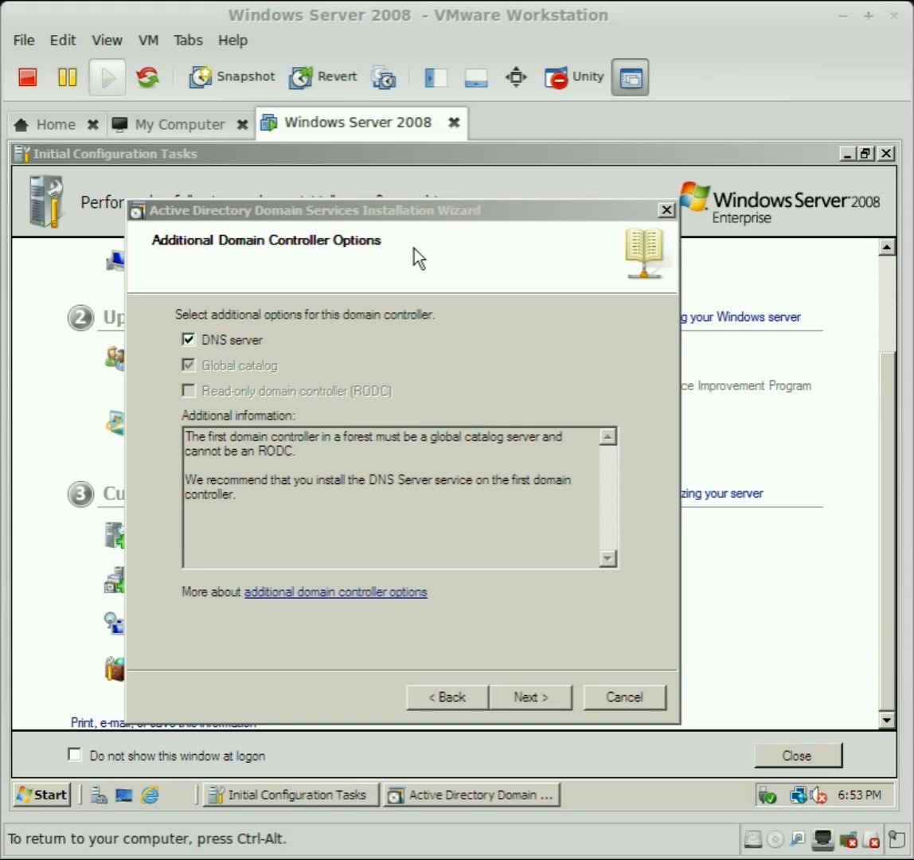
Continue with the DNS server option without a delegation and keep the default database, log files and SYSVOL folders.
{"action": "left_click", "coordinate": [341, 659]}
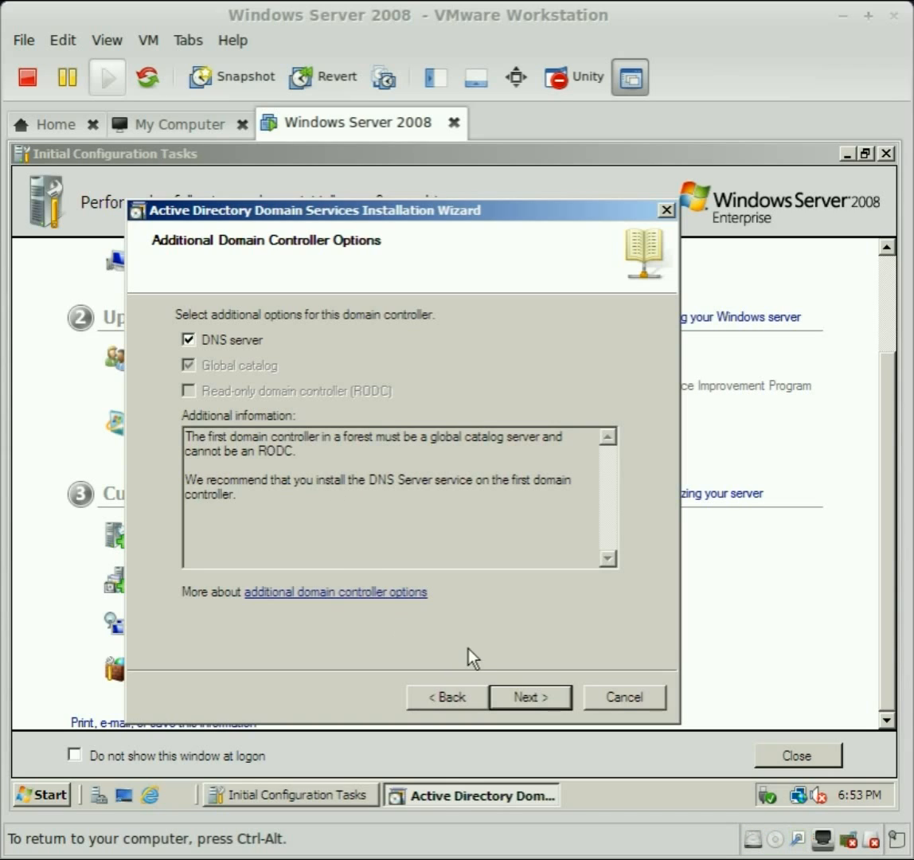
{"action": "left_click", "coordinate": [536, 701]}
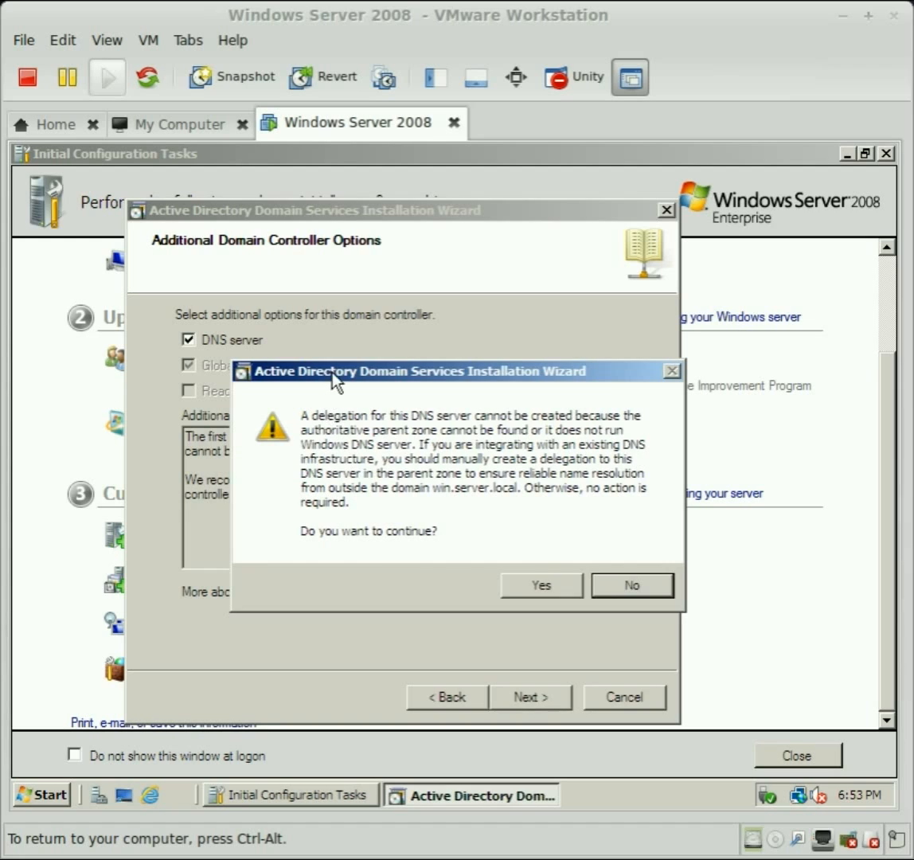
{"action": "mouse_move", "coordinate": [332, 381]}
{"action": "left_mouse_down"}
{"action": "mouse_move", "coordinate": [391, 554]}
{"action": "mouse_move", "coordinate": [298, 439]}
{"action": "mouse_move", "coordinate": [303, 396]}
{"action": "mouse_move", "coordinate": [321, 379]}
{"action": "left_mouse_up"}
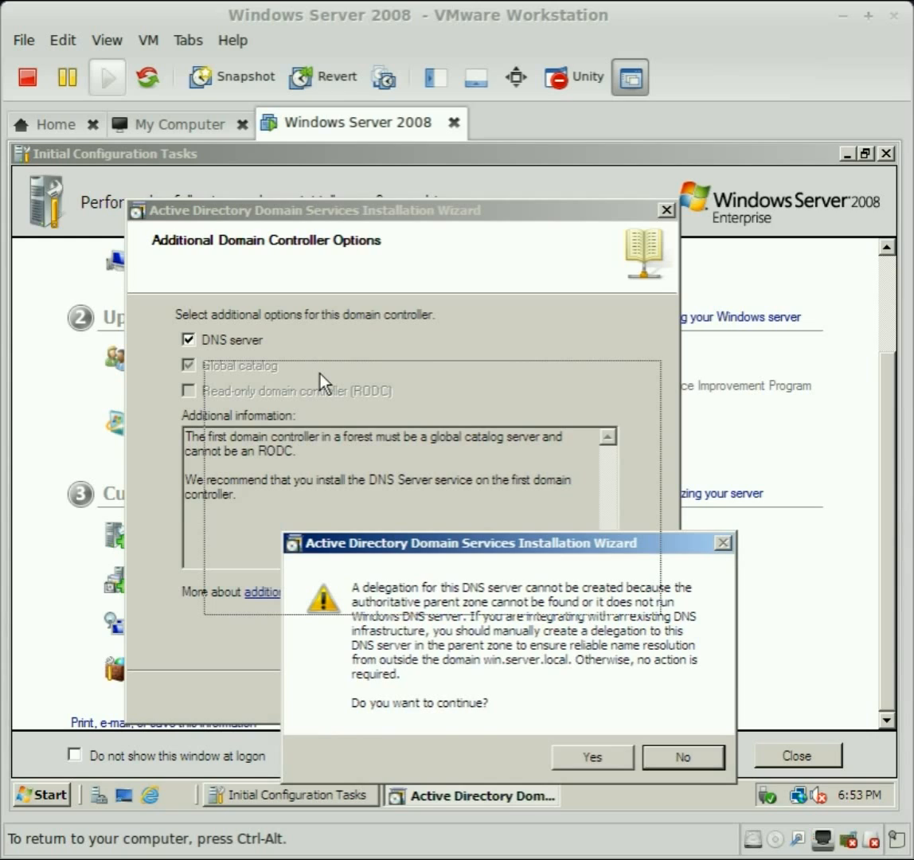
{"action": "left_click_drag", "start_coordinate": [321, 381], "coordinate": [321, 381]}
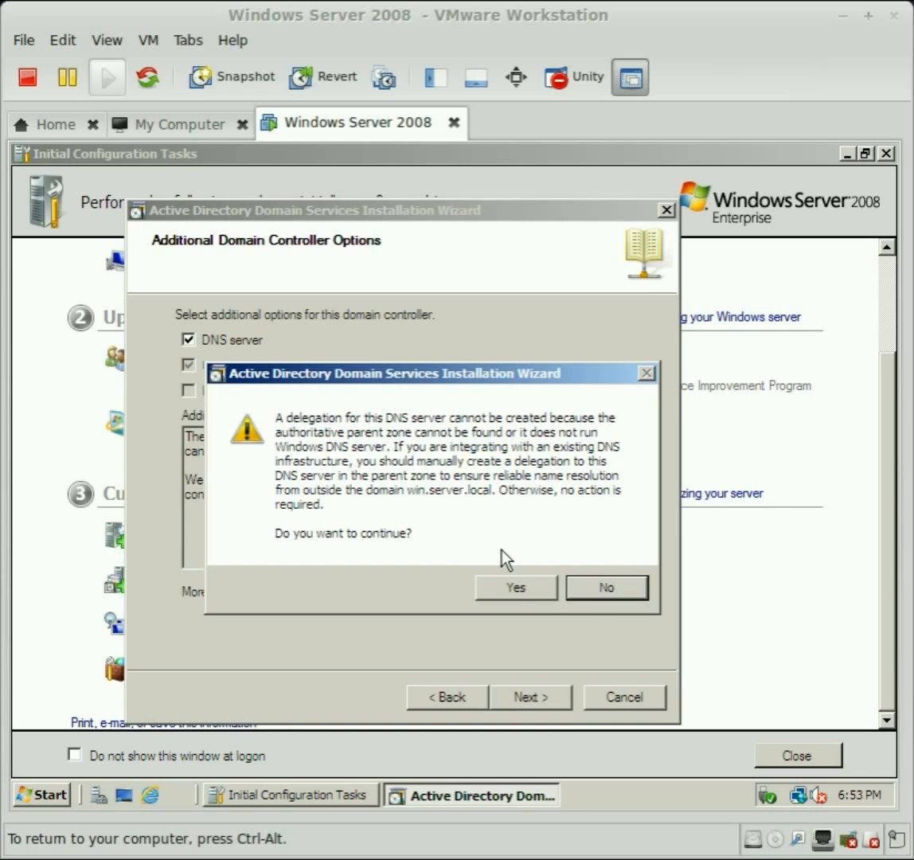
{"action": "left_click", "coordinate": [516, 589]}
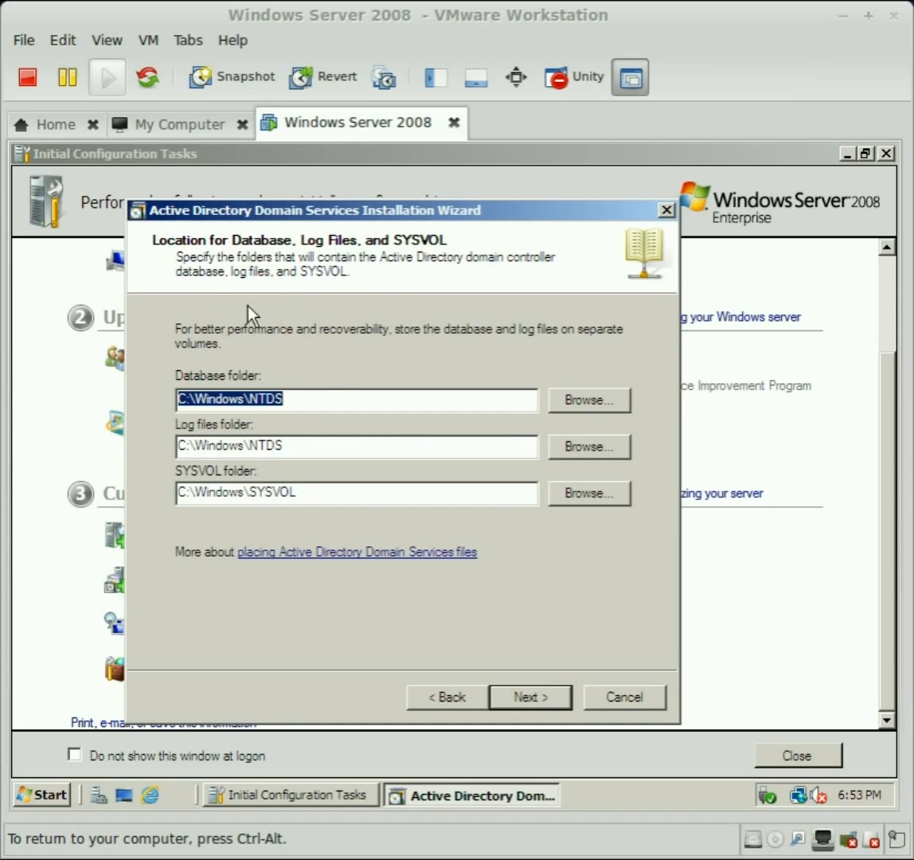
{"action": "left_click", "coordinate": [537, 693]}
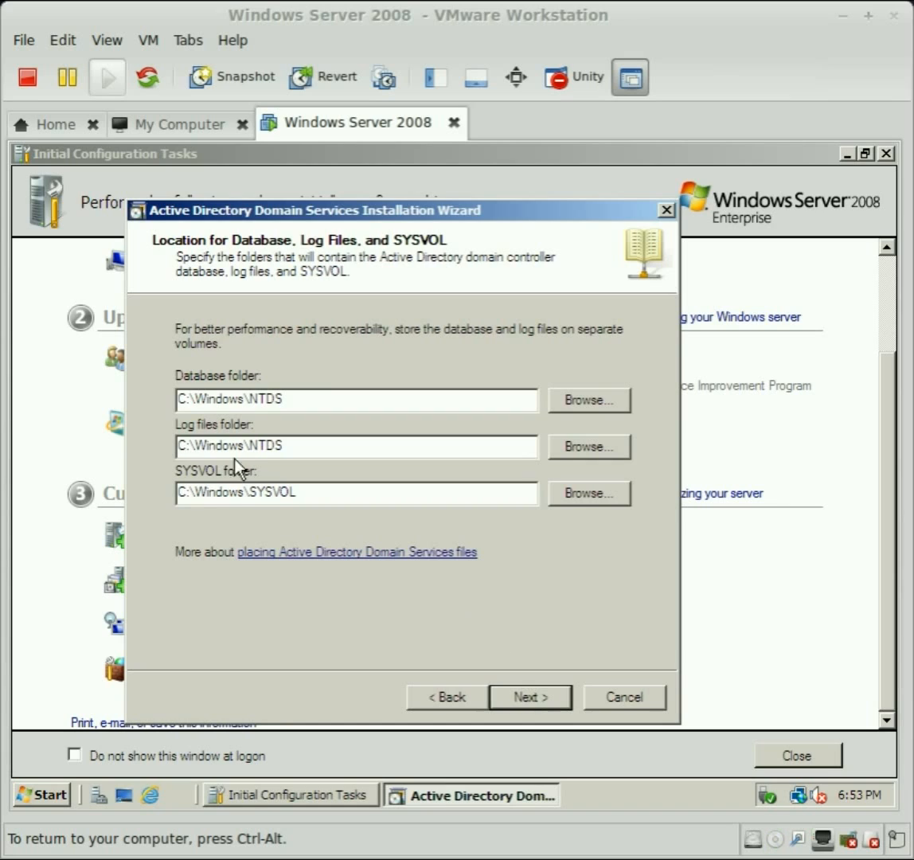
{"action": "left_click", "coordinate": [510, 699]}
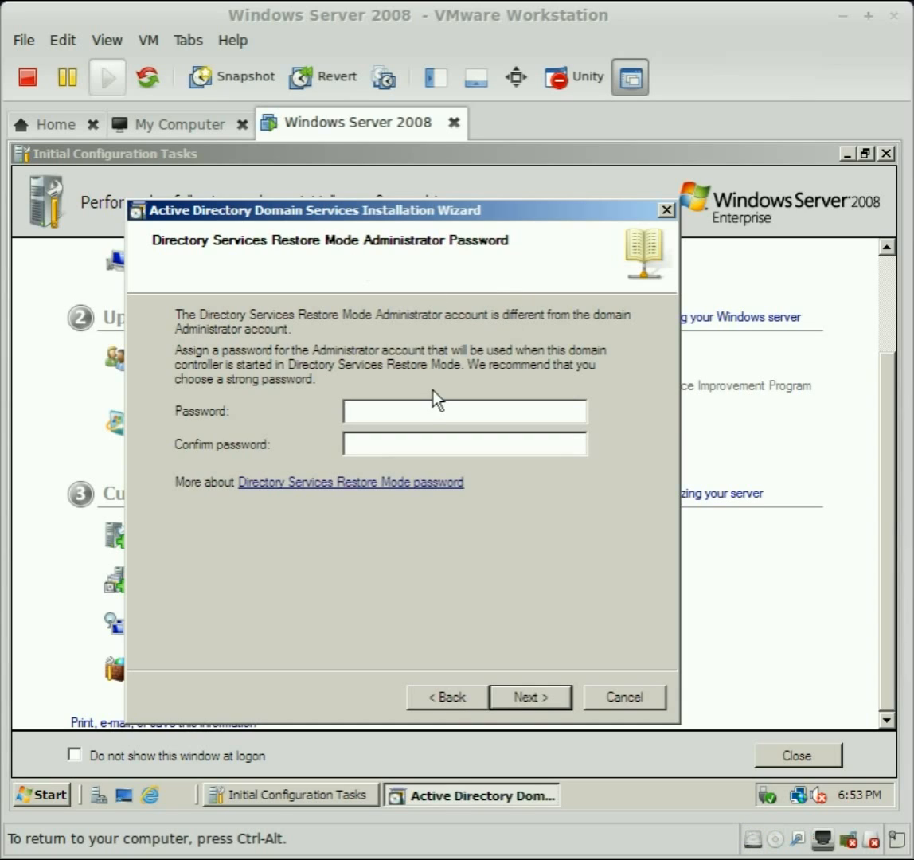
Enter and confirm the Directory Services Restore Mode administrator password and continue to the summary.
{"action": "left_click", "coordinate": [433, 414]}
{"action": "type", "text": "••••••••••••••••••"}
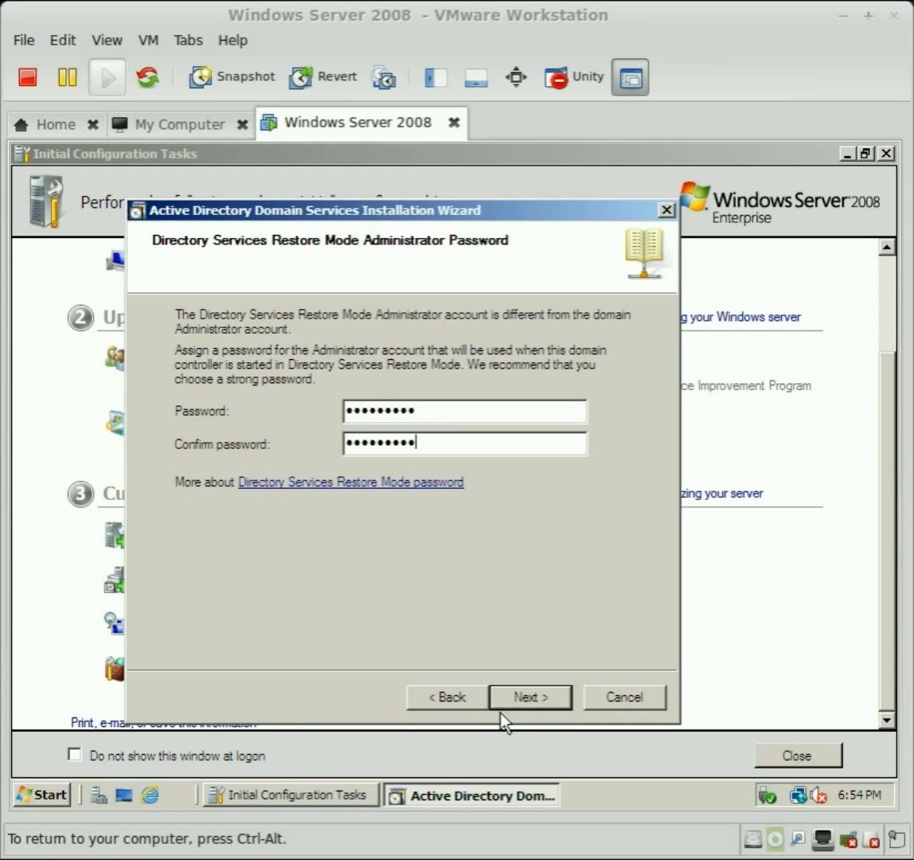
{"action": "left_click", "coordinate": [443, 413]}
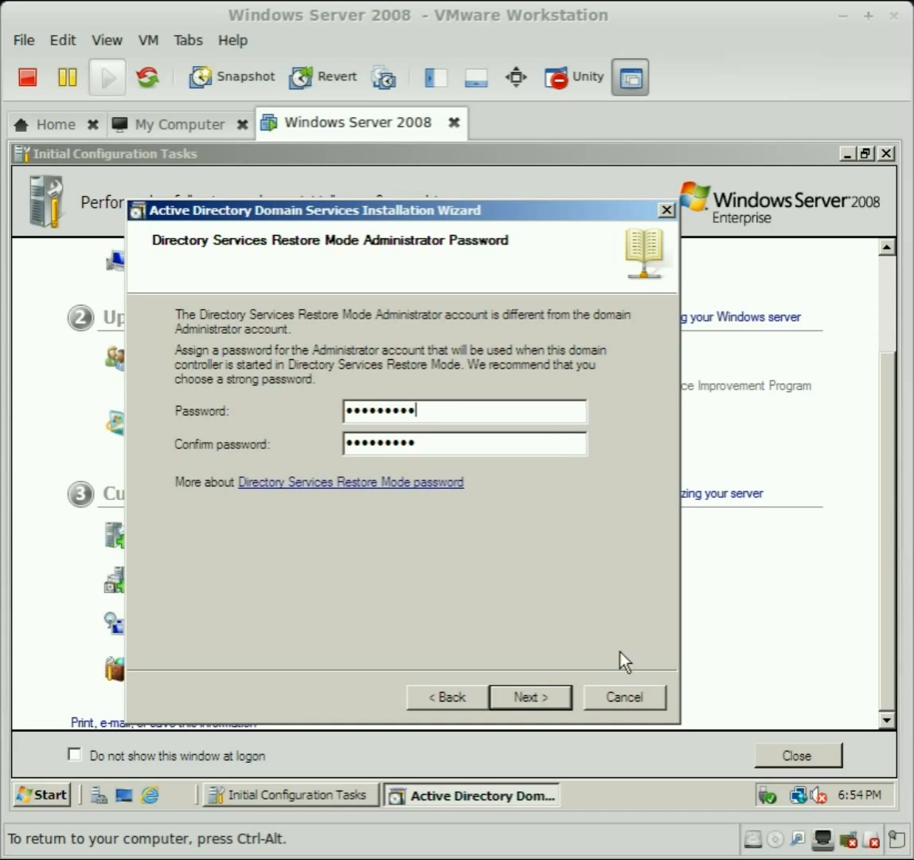
{"action": "left_click", "coordinate": [548, 696]}
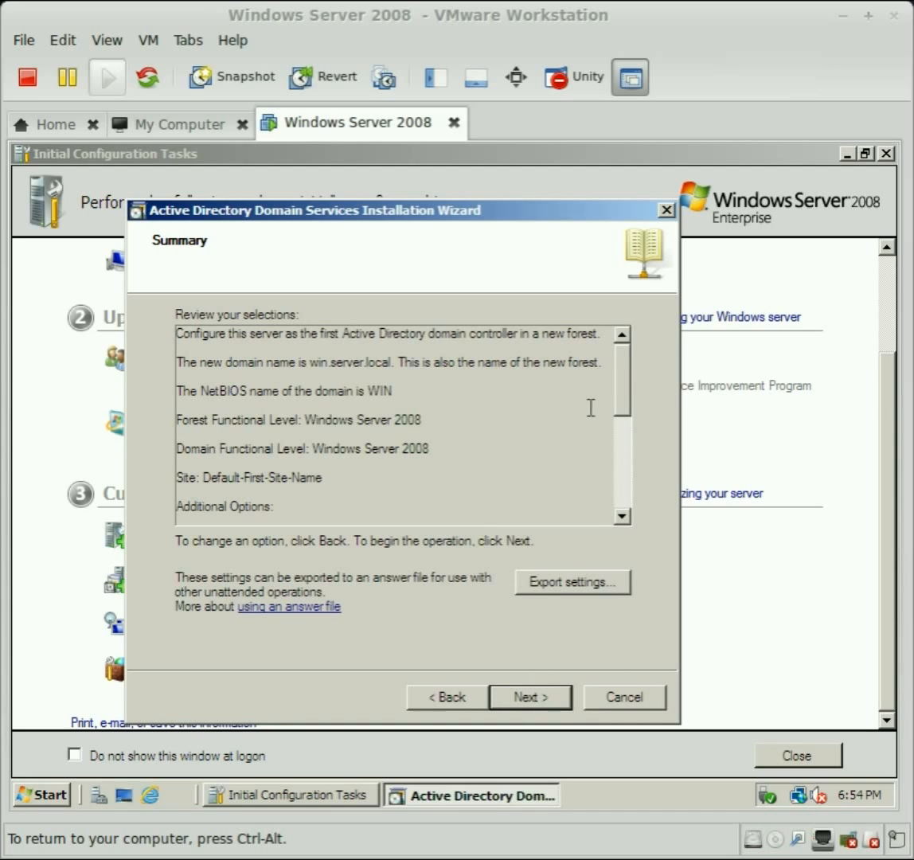
Review the selections in the summary, start the domain controller configuration and enable Reboot on completion.
{"action": "left_click_drag", "start_coordinate": [623, 392], "coordinate": [640, 516]}
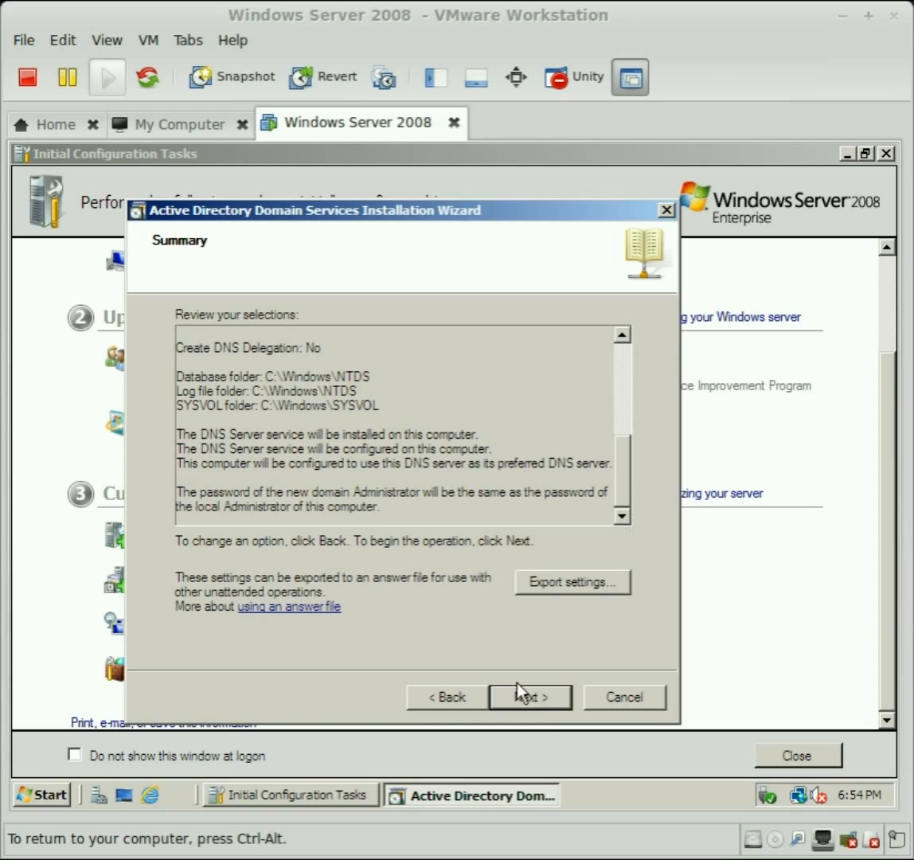
{"action": "left_click", "coordinate": [536, 700]}
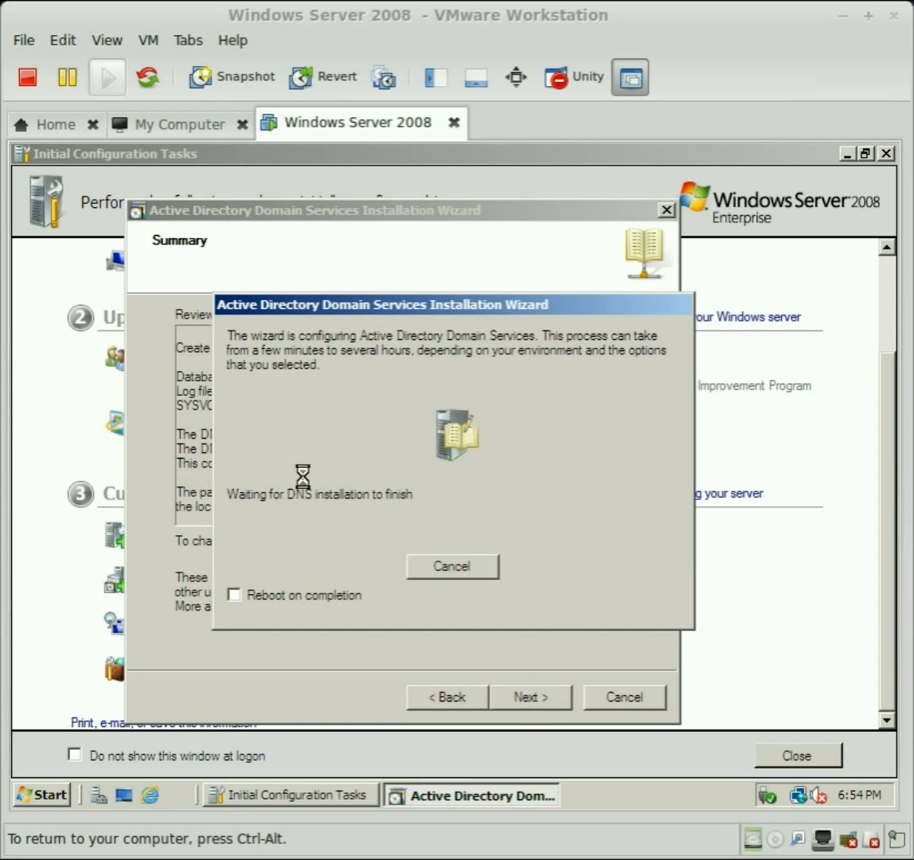
{"action": "left_click", "coordinate": [233, 595]}
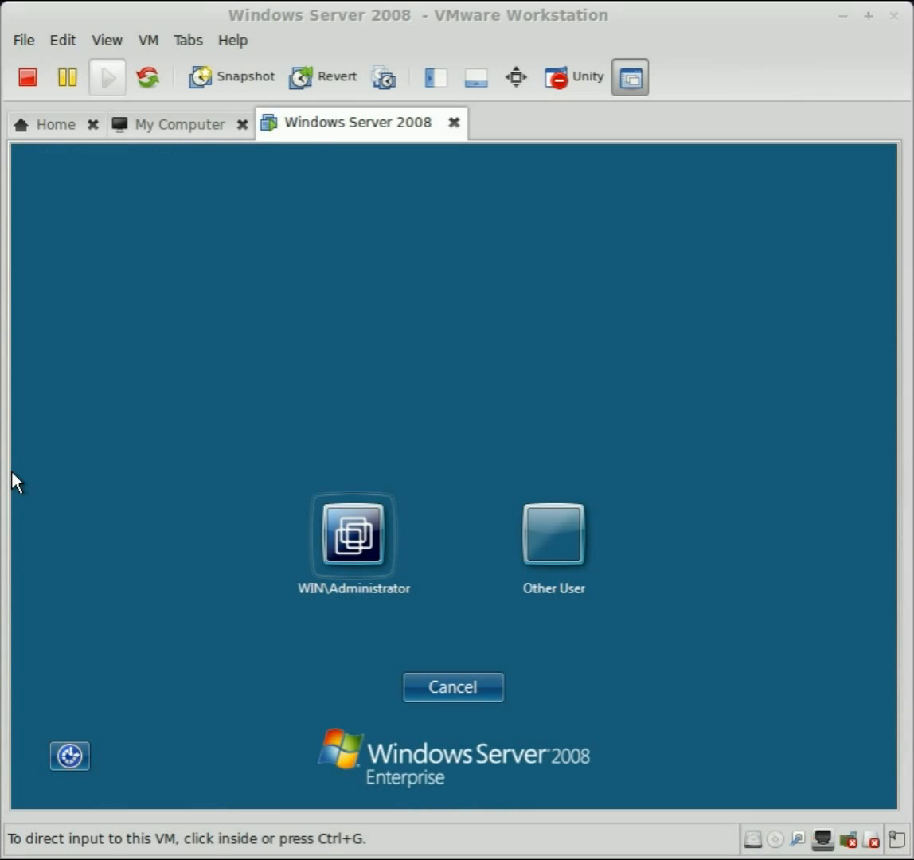
Log on to the restarted server as WIN\Administrator with the account password.
{"action": "left_click", "coordinate": [41, 153]}
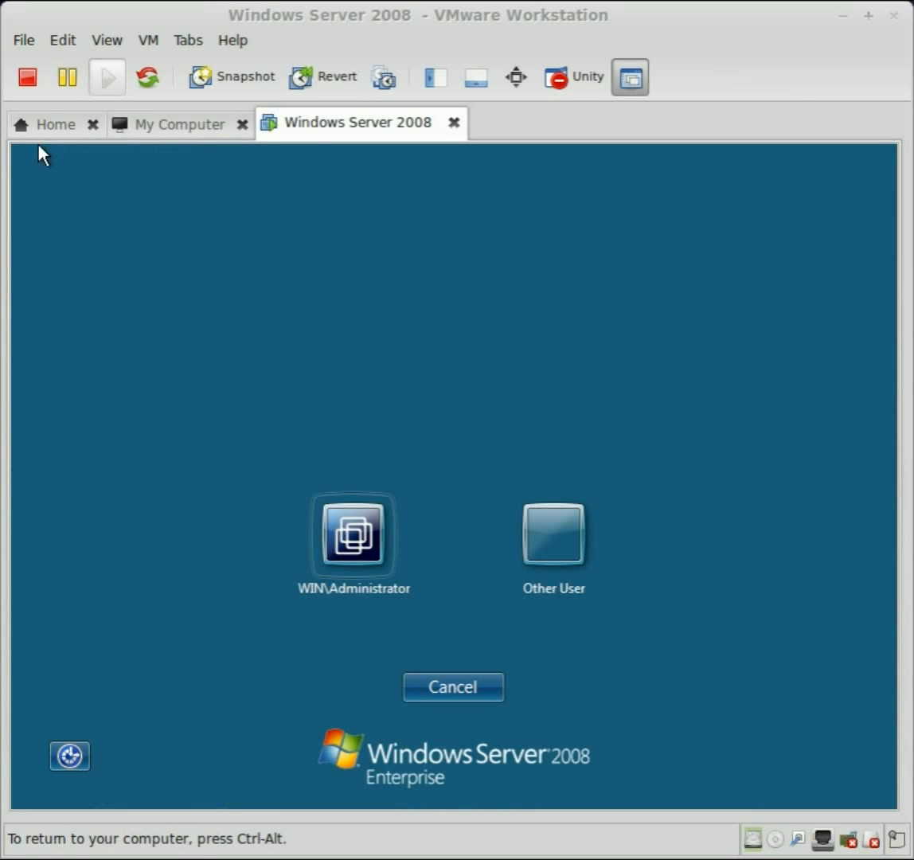
{"action": "left_click", "coordinate": [316, 595]}
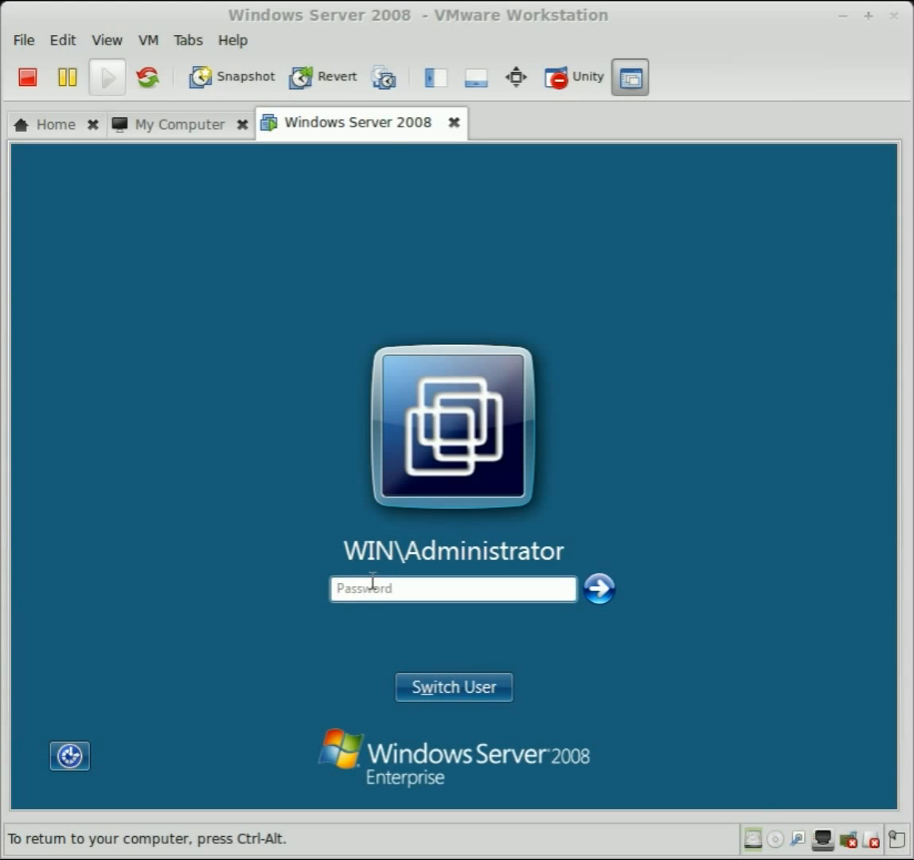
{"action": "type", "text": "******"}
{"action": "key", "text": "Return"}
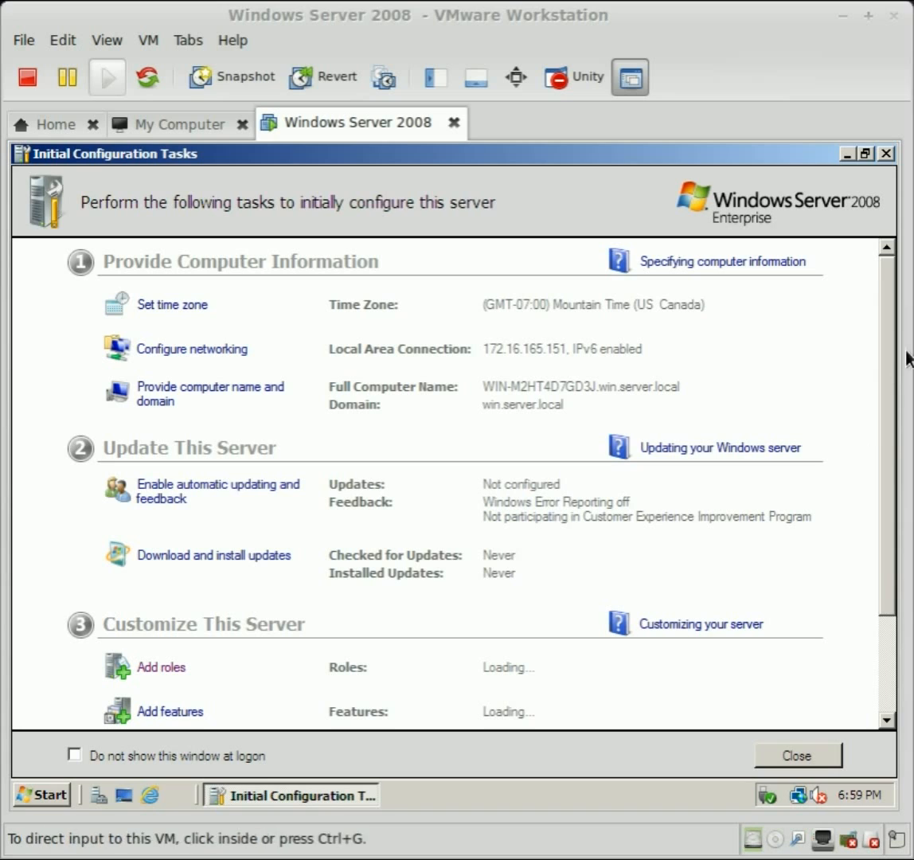
Enable Remote Desktop only for computers using Network Level Authentication, accepting the firewall exception.
{"action": "scroll", "coordinate": [882, 478], "scroll_direction": "down", "scroll_amount": 2}
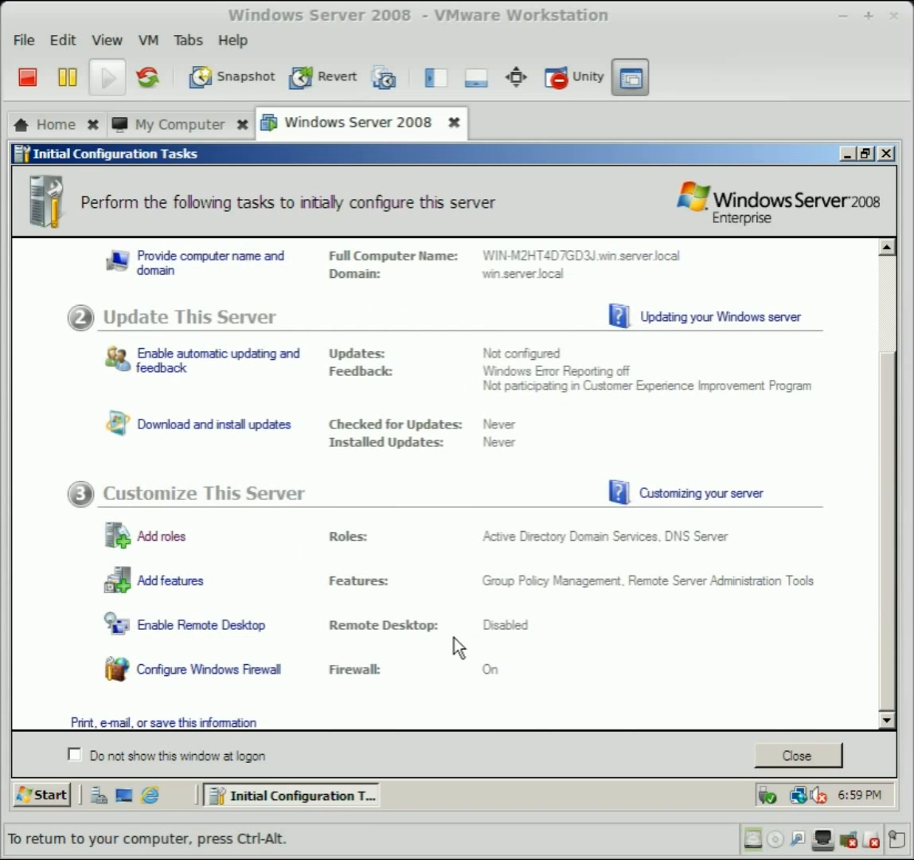
{"action": "left_click", "coordinate": [243, 634]}
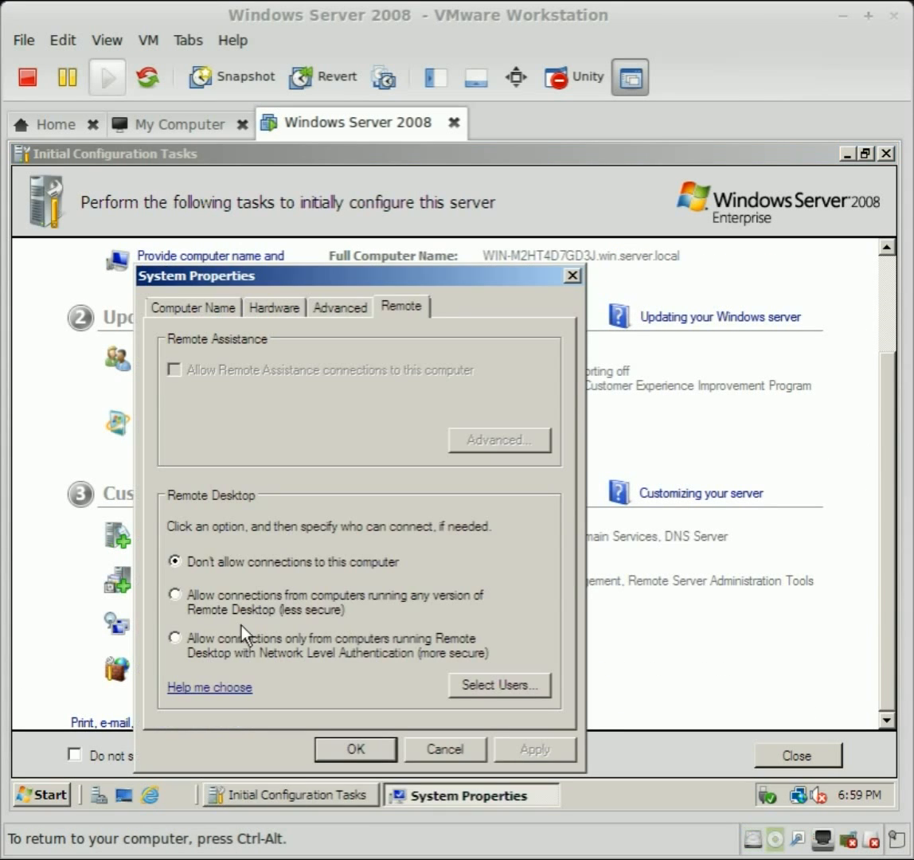
{"action": "left_click", "coordinate": [220, 642]}
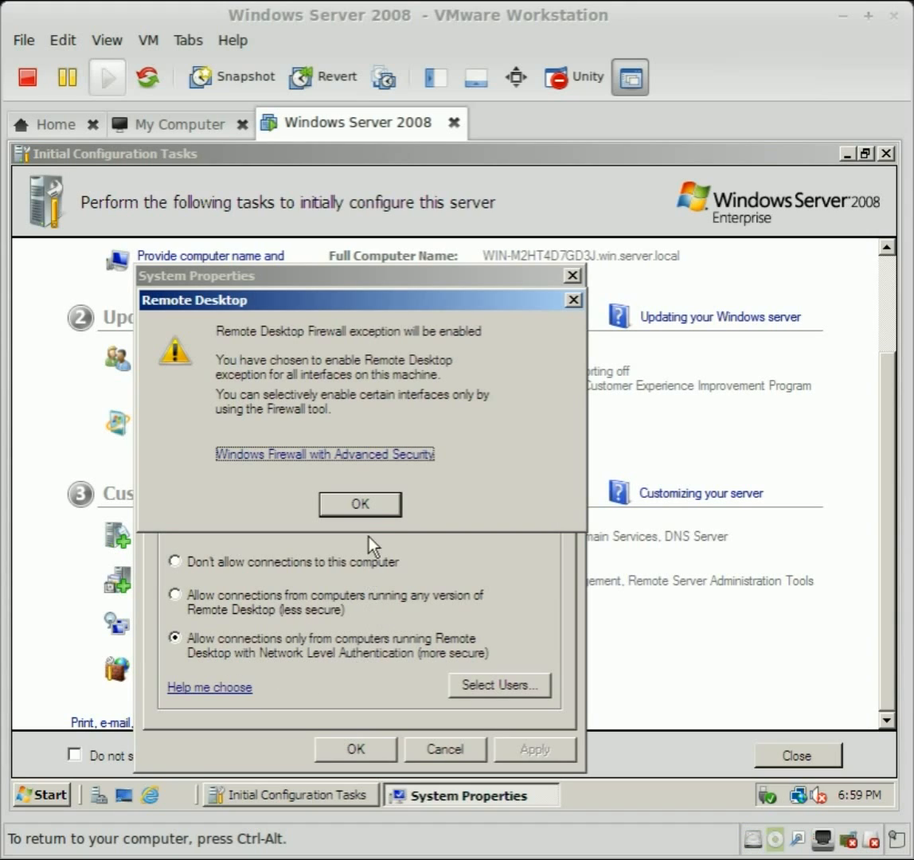
{"action": "left_click", "coordinate": [372, 506]}
{"action": "left_click", "coordinate": [526, 750]}
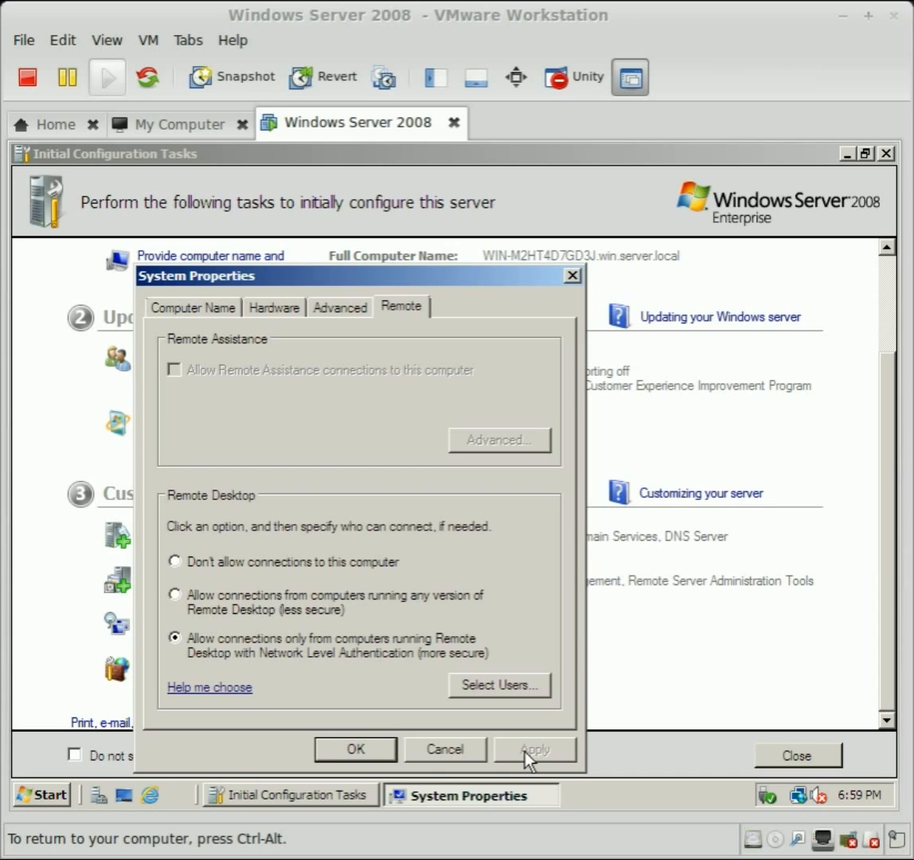
{"action": "left_click", "coordinate": [383, 750]}
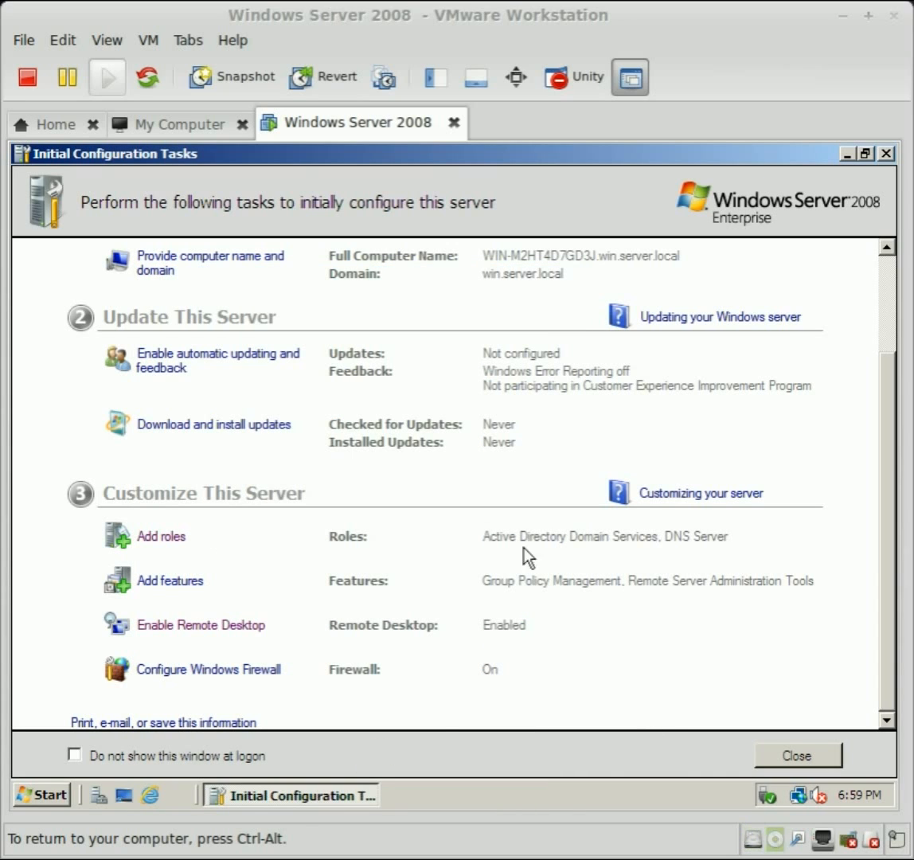
Add the Active Directory Certificate Services role with only the Certification Authority role service.
{"action": "left_click", "coordinate": [167, 538]}
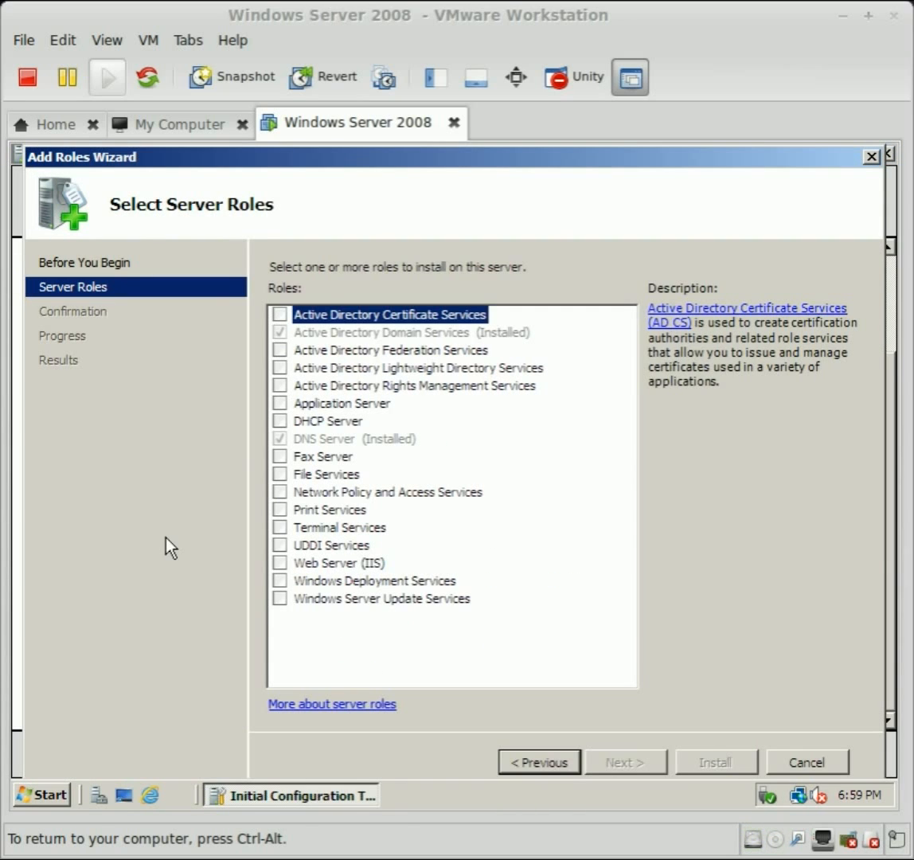
{"action": "left_click", "coordinate": [279, 314]}
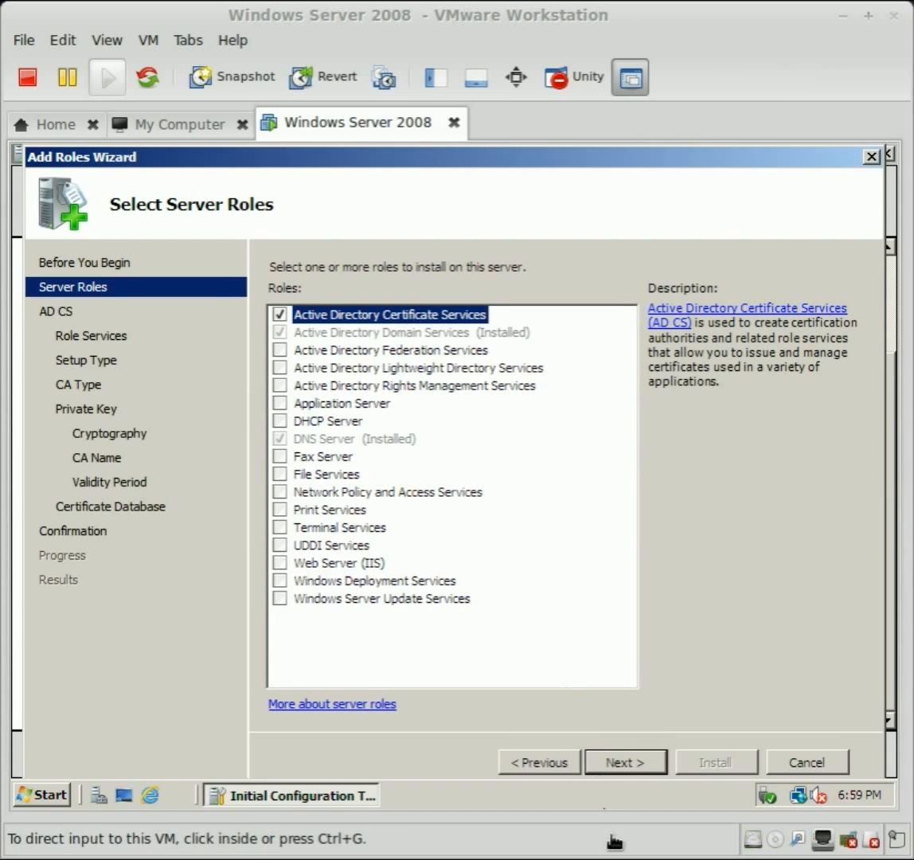
{"action": "left_click", "coordinate": [605, 763]}
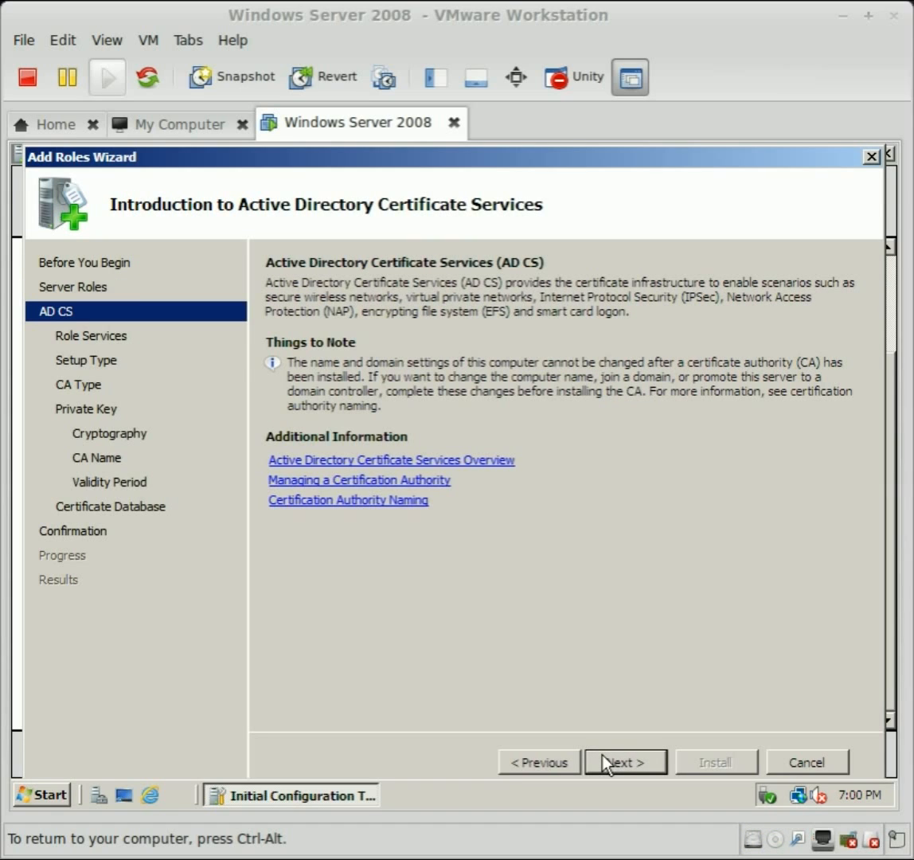
{"action": "left_click", "coordinate": [606, 763]}
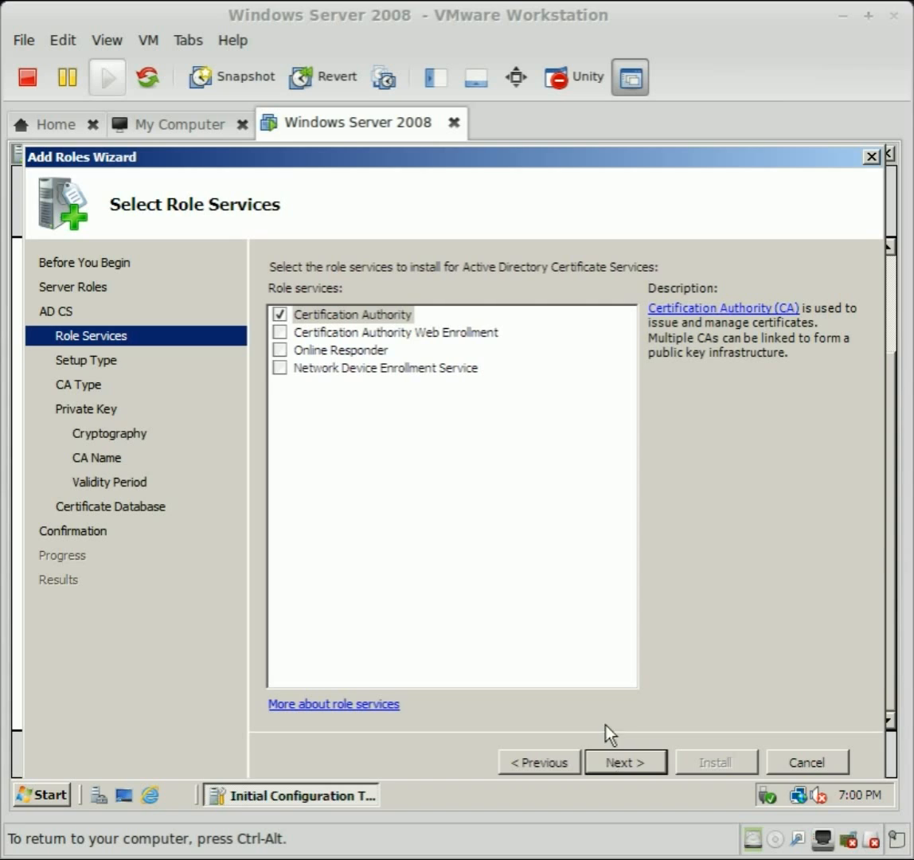
{"action": "left_click", "coordinate": [620, 763]}
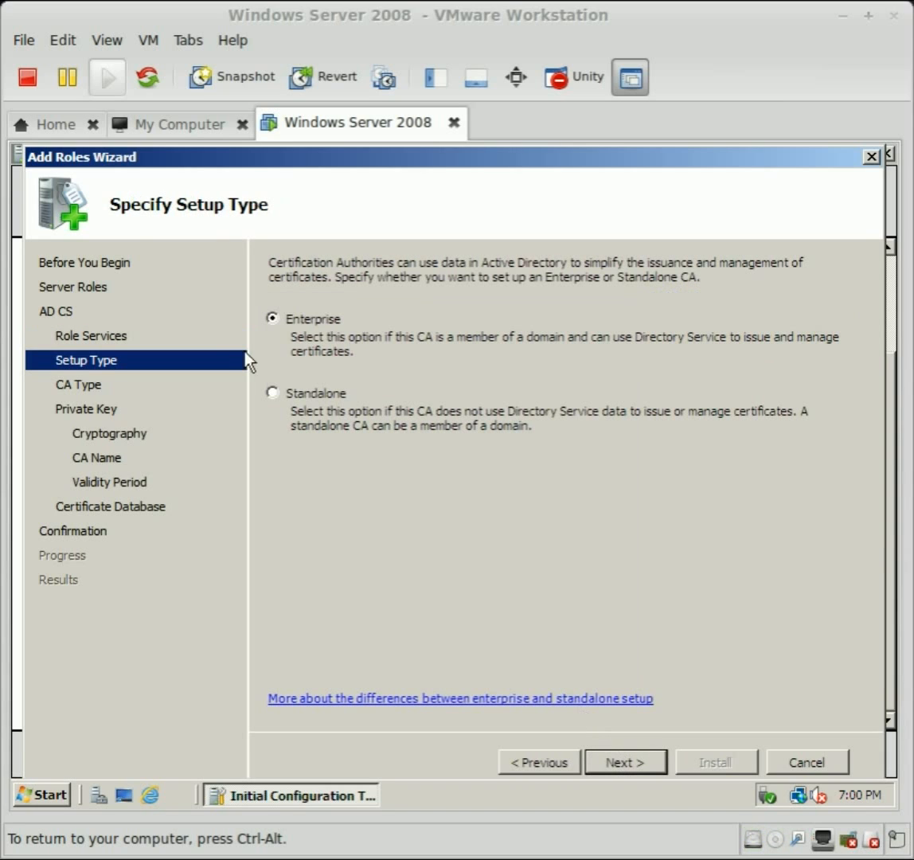
Set up an Enterprise Root CA with a new private key, keeping the default RSA provider, 2048 key length and sha1 hash.
{"action": "left_click", "coordinate": [649, 769]}
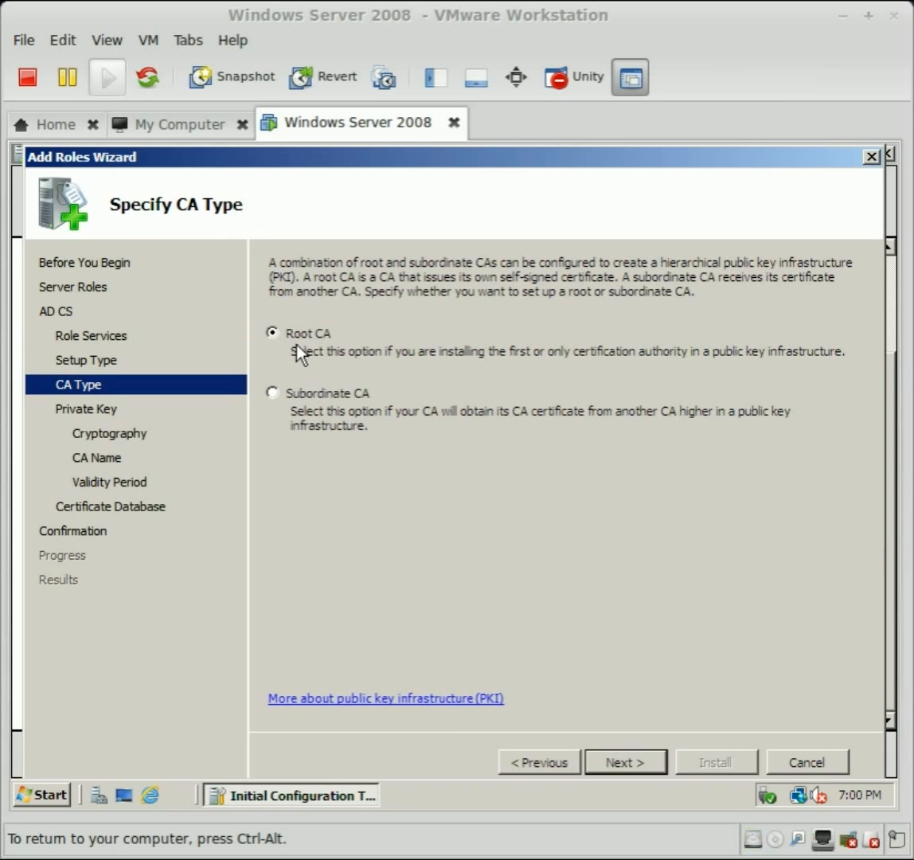
{"action": "left_click", "coordinate": [615, 766]}
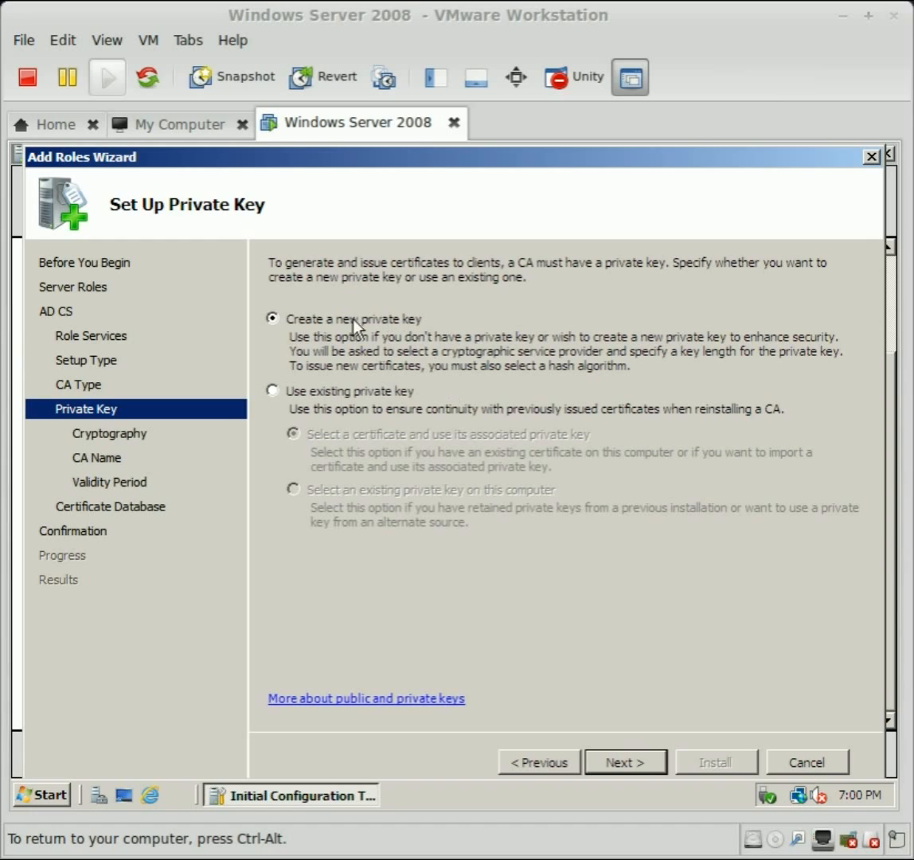
{"action": "left_click", "coordinate": [626, 765]}
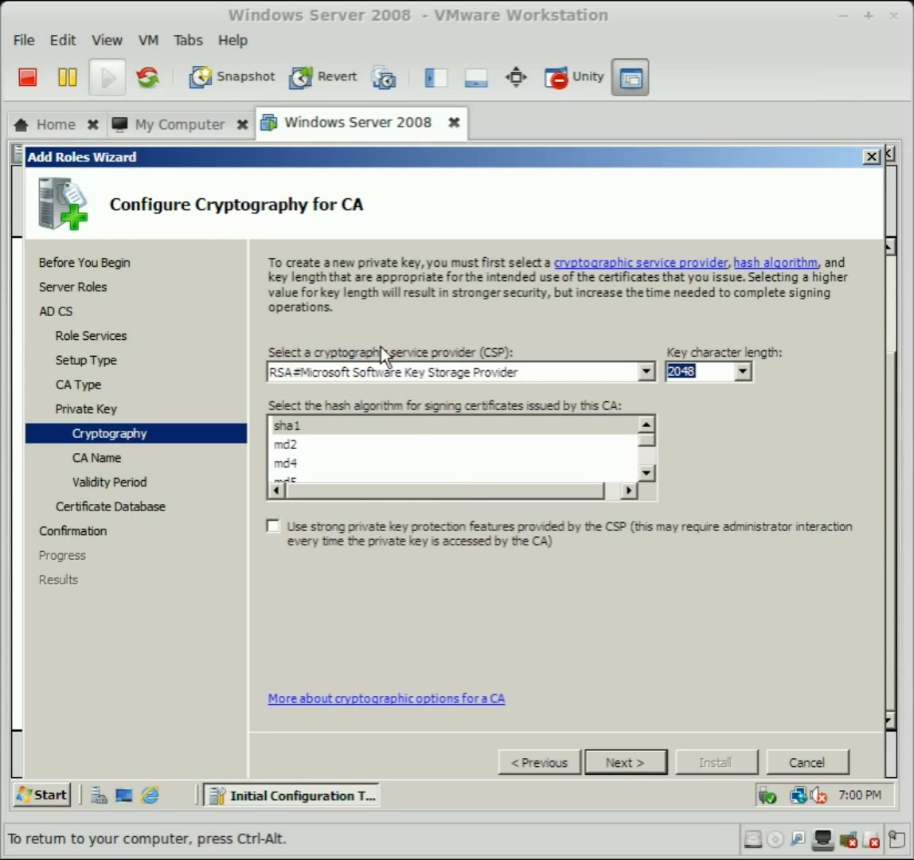
{"action": "left_click", "coordinate": [653, 760]}
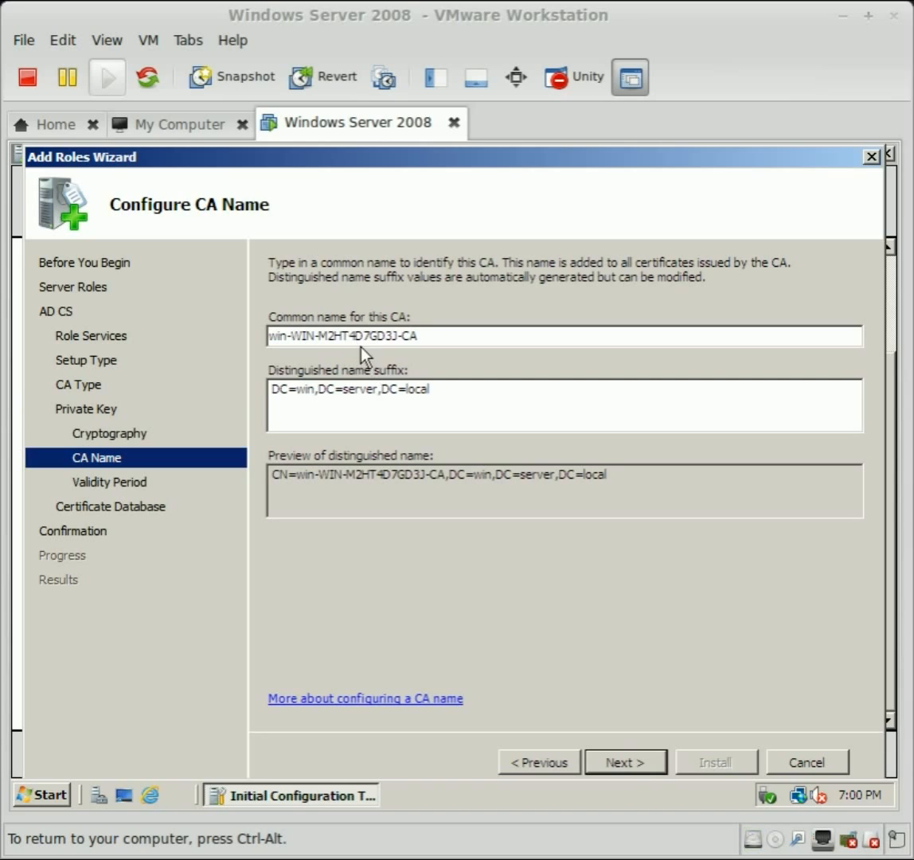
Shorten the CA's common name to win, check the distinguished name preview and continue.
{"action": "left_click_drag", "start_coordinate": [291, 335], "coordinate": [504, 359]}
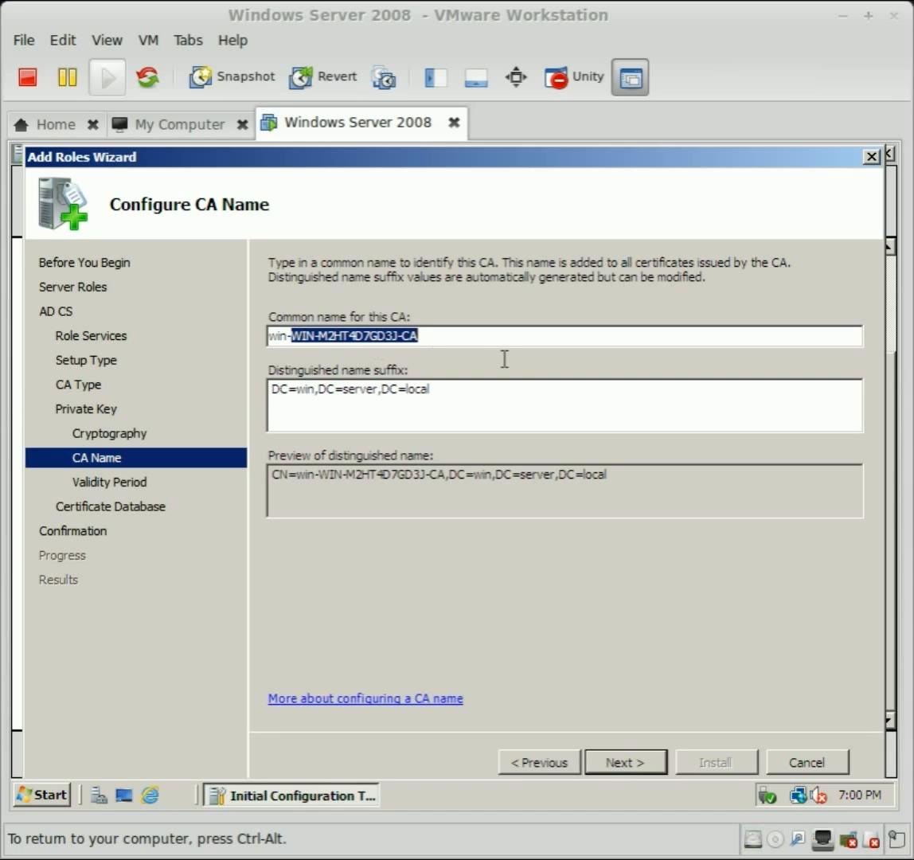
{"action": "key", "text": "BackSpace"}
{"action": "key", "text": "BackSpace"}
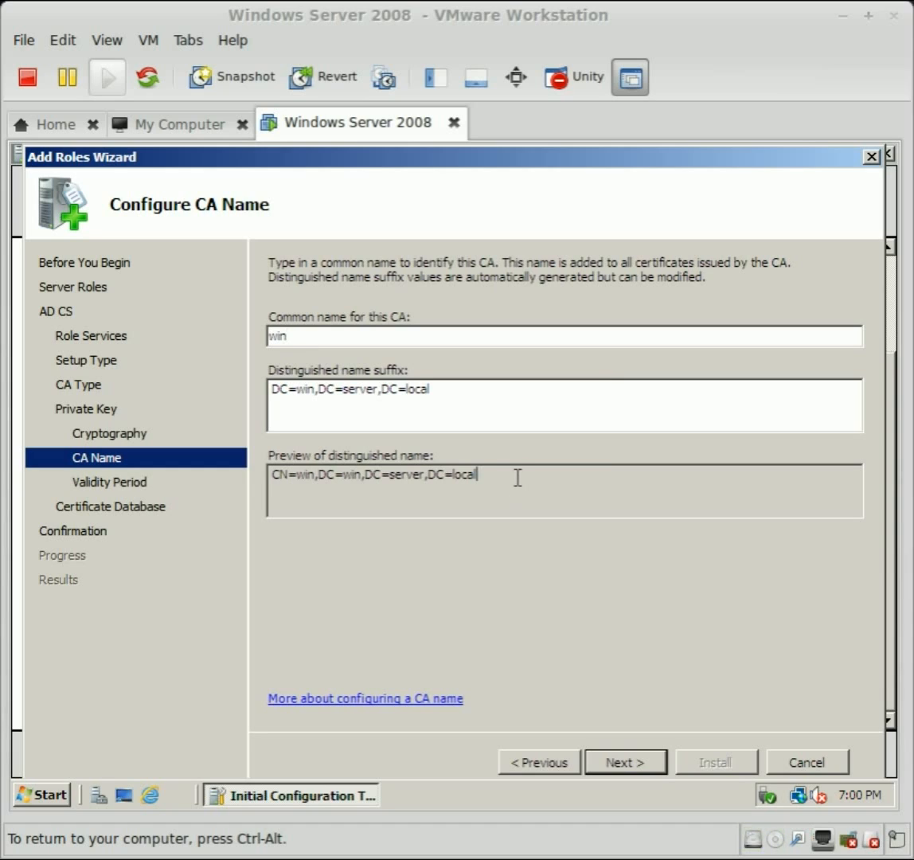
{"action": "left_click_drag", "start_coordinate": [519, 478], "coordinate": [238, 470]}
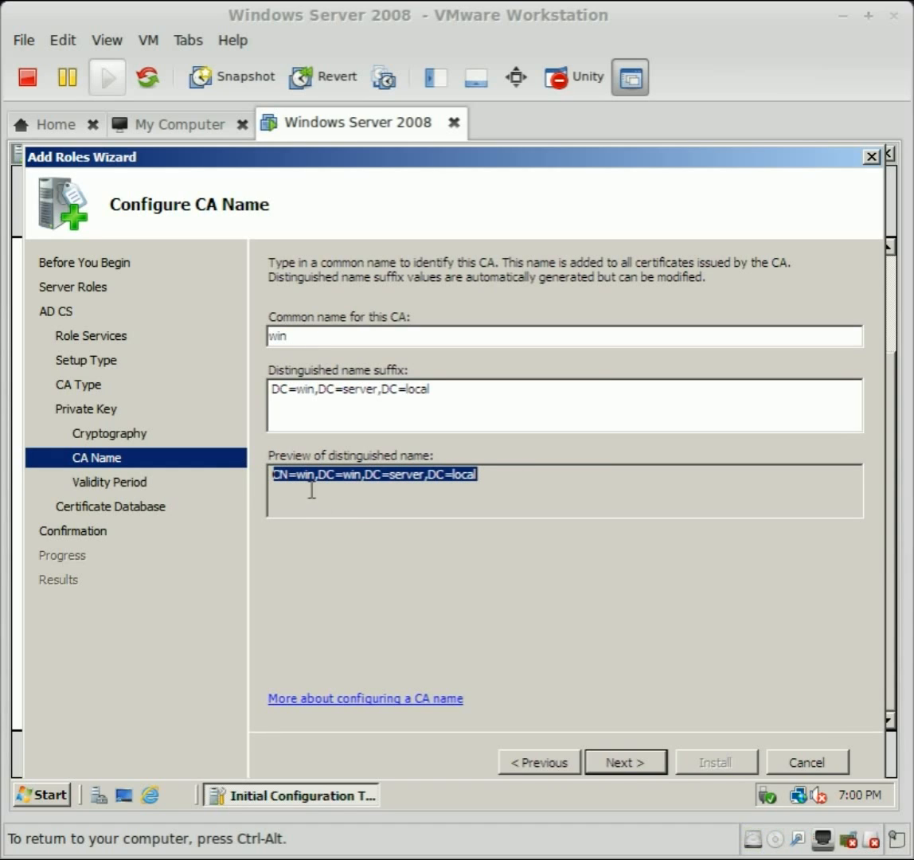
{"action": "left_click", "coordinate": [647, 758]}
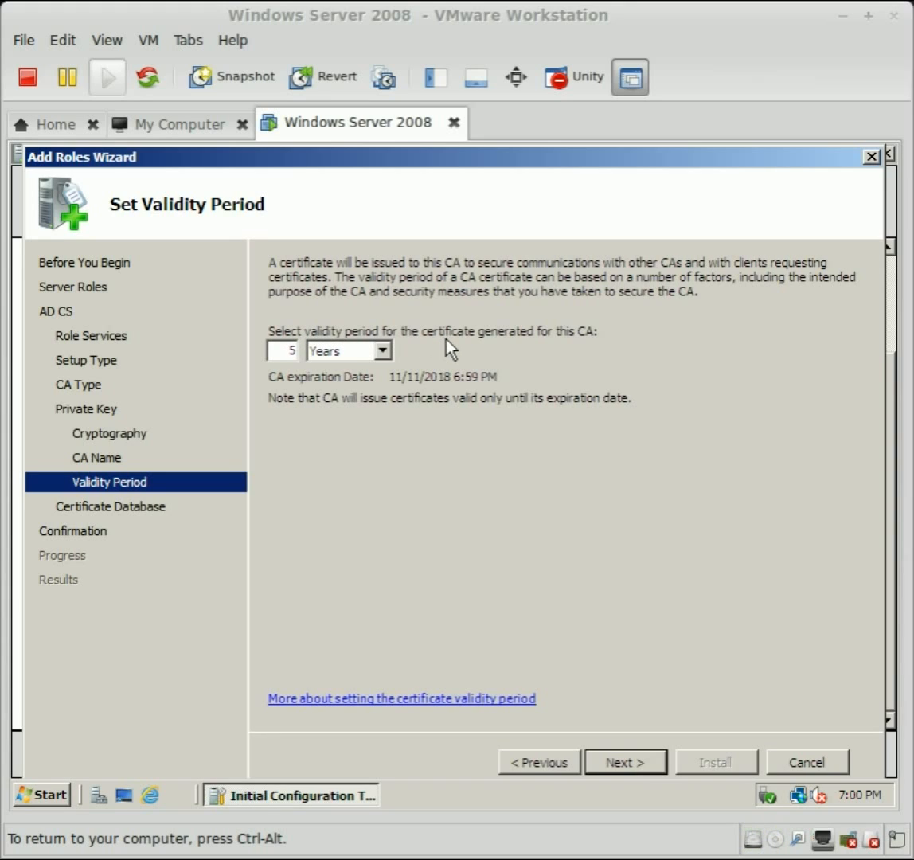
Keep the 5-year validity period and the default certificate database locations, then install the role and close the wizard.
{"action": "left_click", "coordinate": [628, 767]}
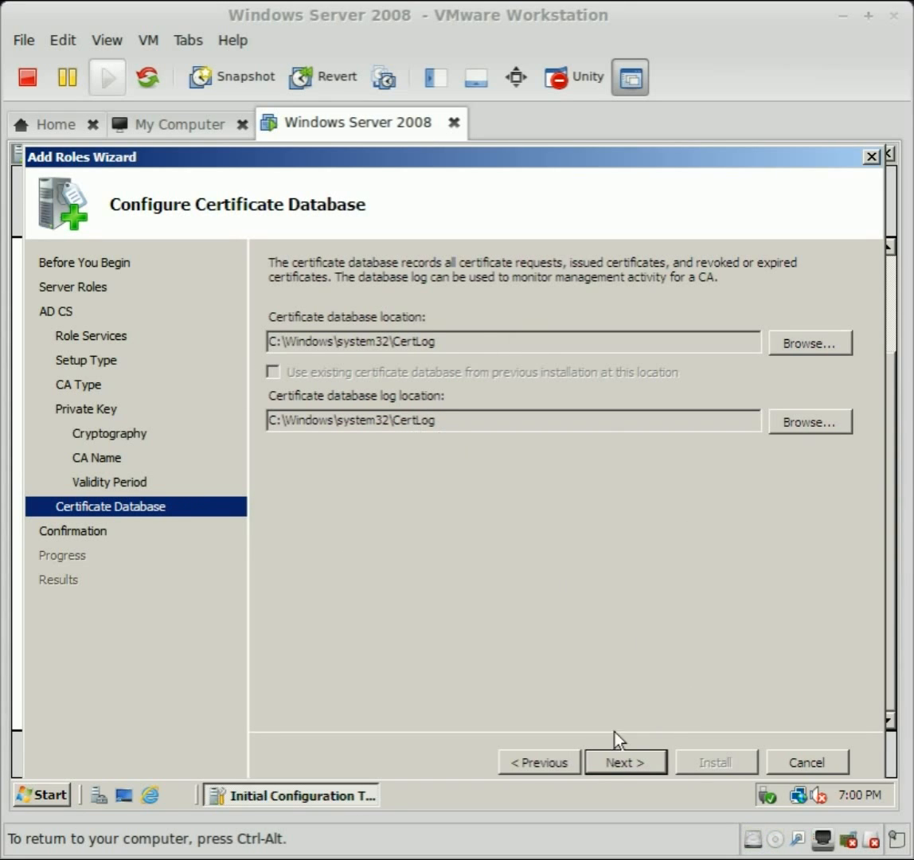
{"action": "left_click", "coordinate": [626, 763]}
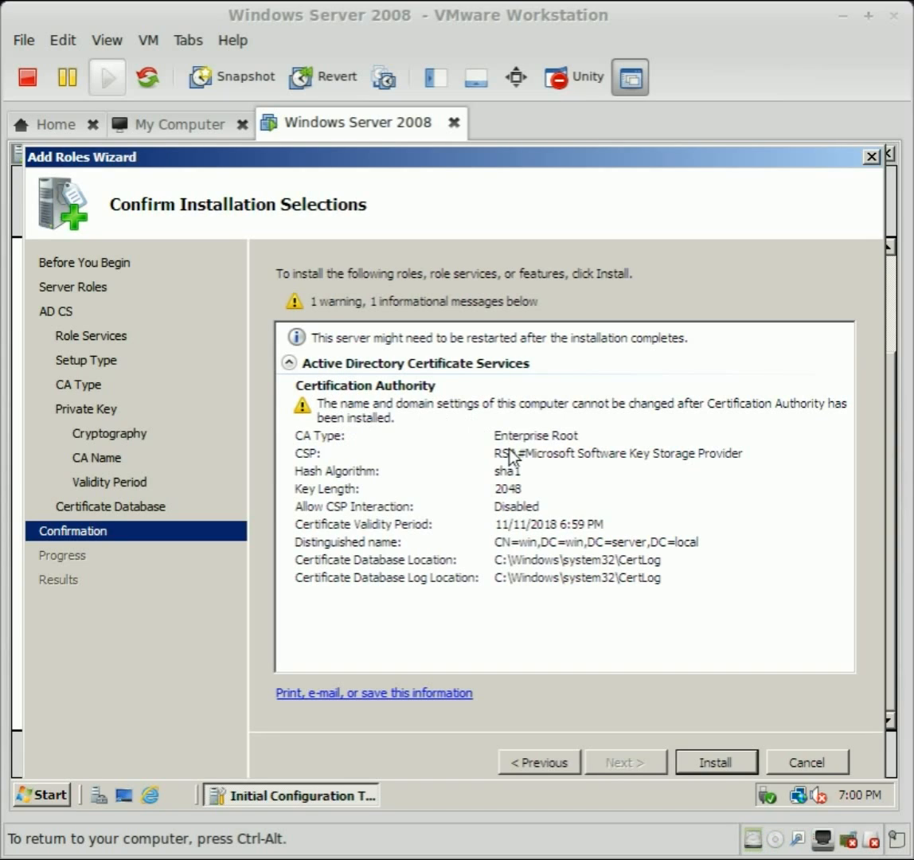
{"action": "left_click", "coordinate": [717, 765]}
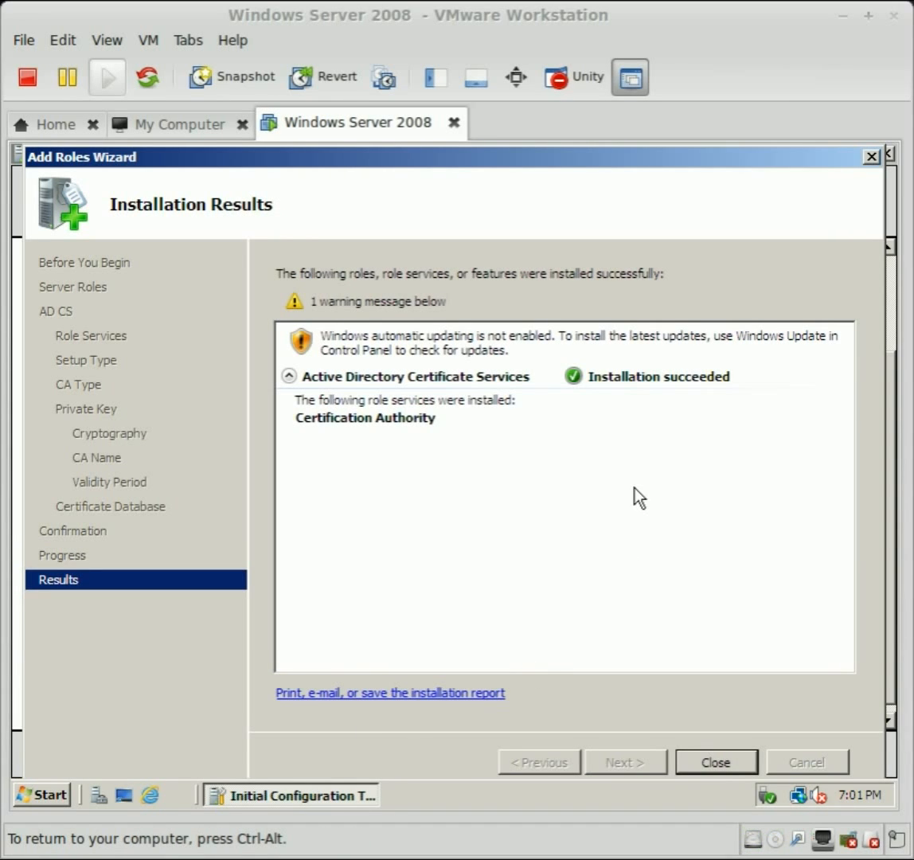
{"action": "left_click", "coordinate": [716, 762]}
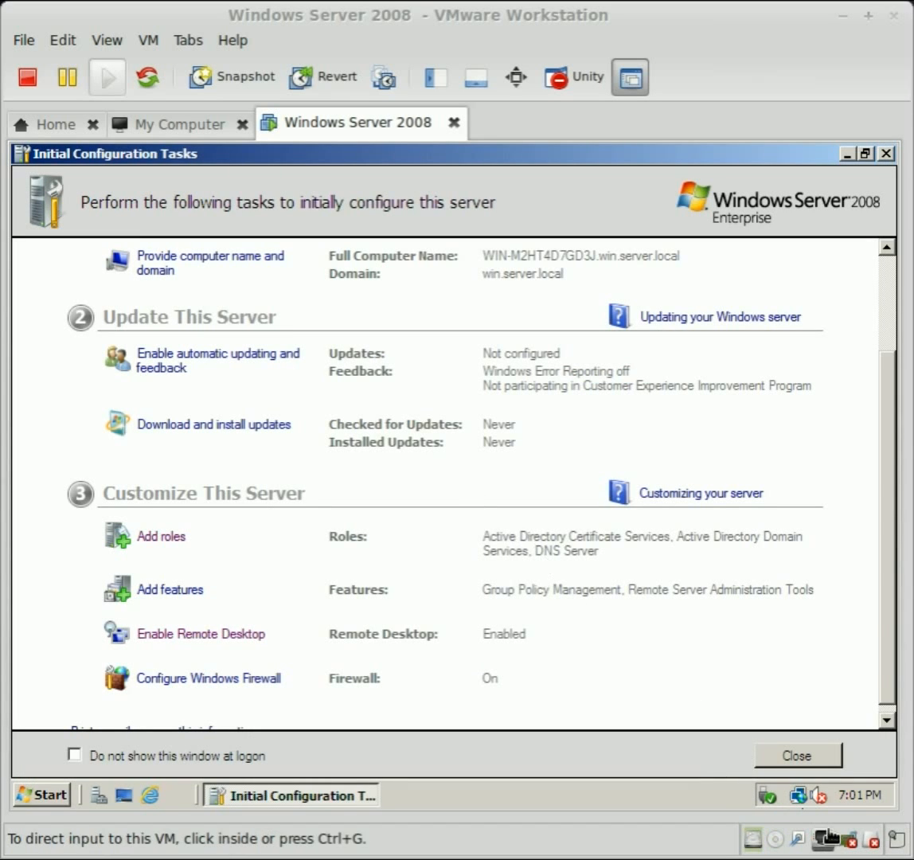
Close Initial Configuration Tasks and examine the installed roles and the Active Directory Domain Services role services in Server Manager.
{"action": "left_click", "coordinate": [796, 756]}
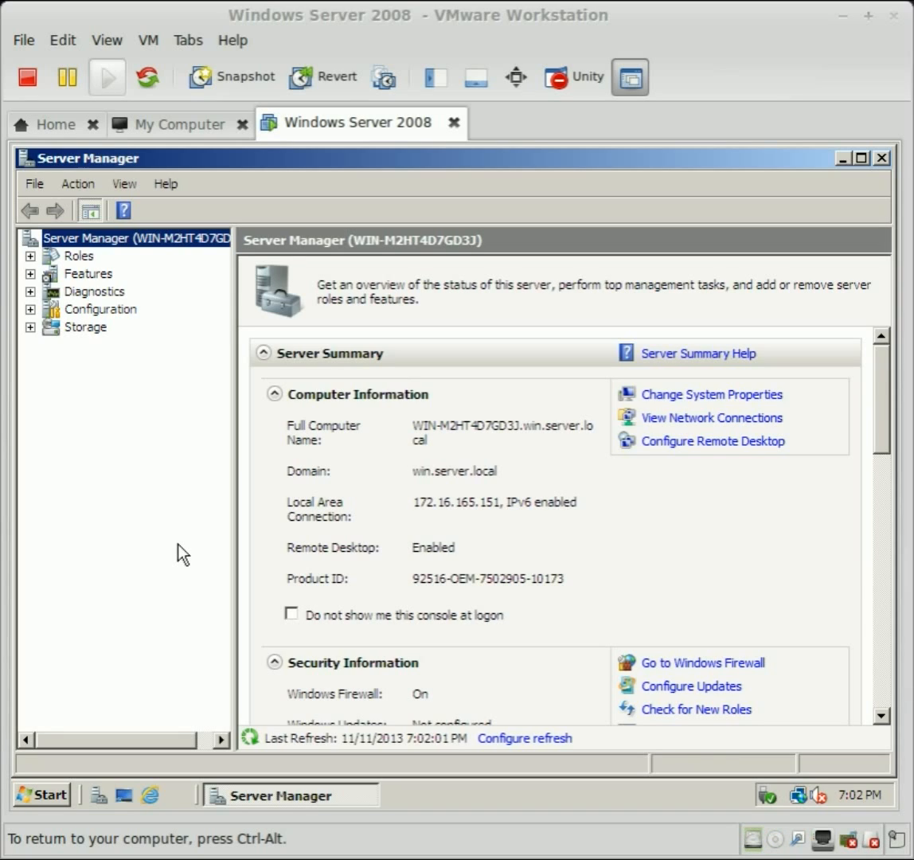
{"action": "left_click", "coordinate": [72, 259]}
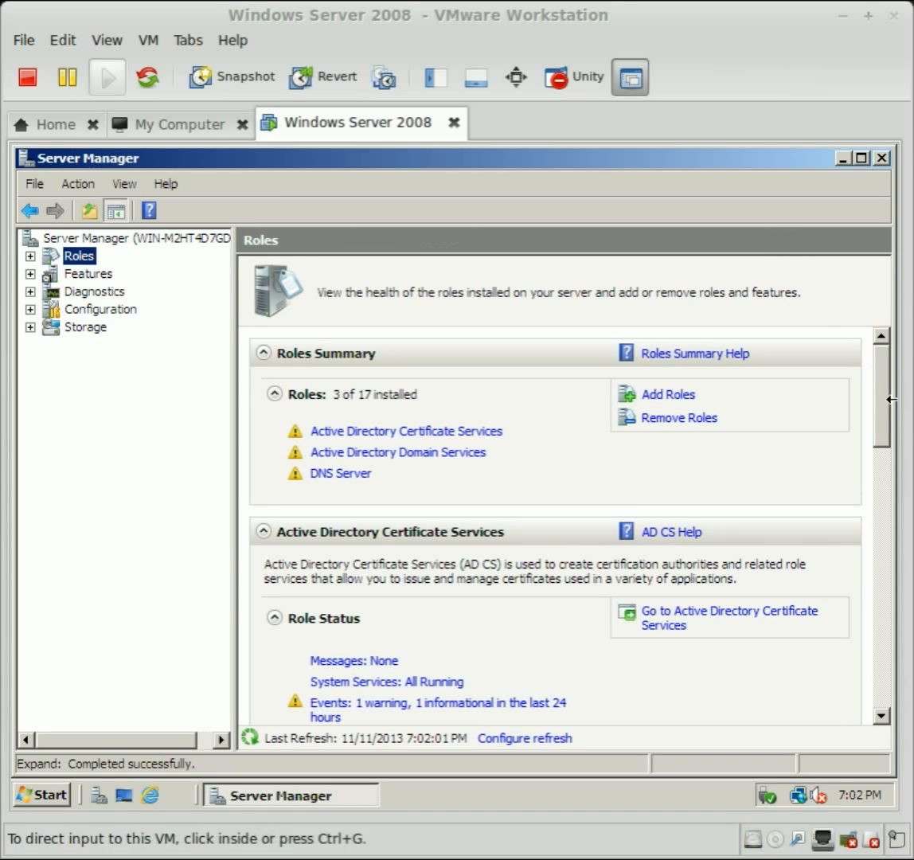
{"action": "left_click_drag", "start_coordinate": [878, 375], "coordinate": [890, 565]}
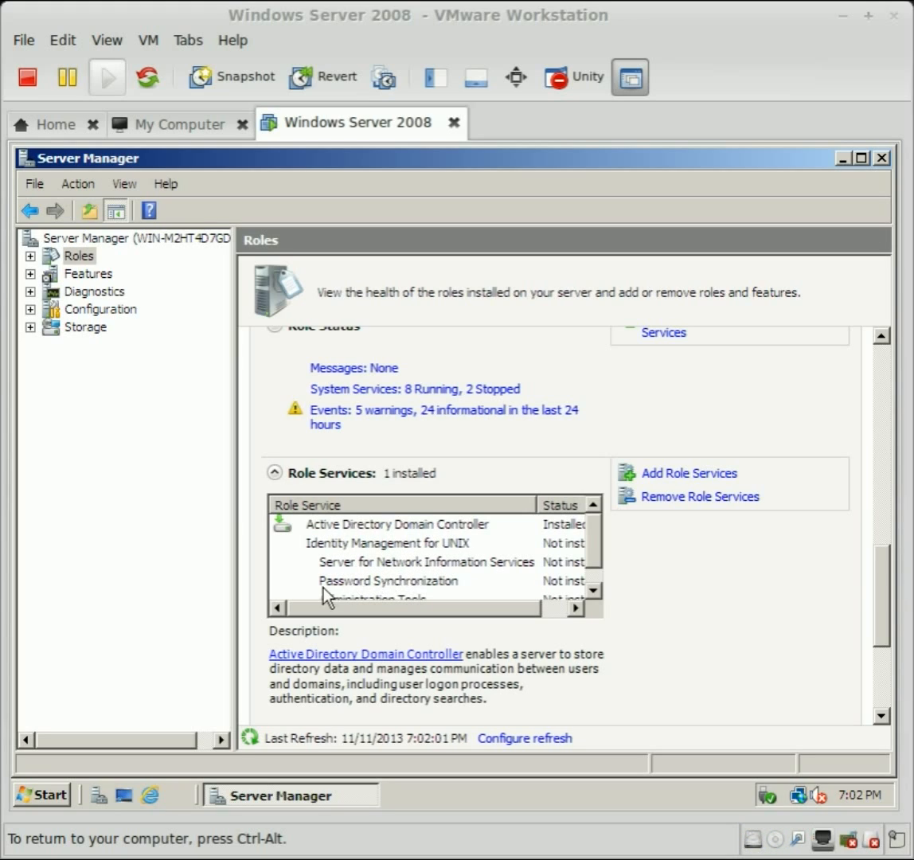
{"action": "left_click_drag", "start_coordinate": [596, 554], "coordinate": [587, 571]}
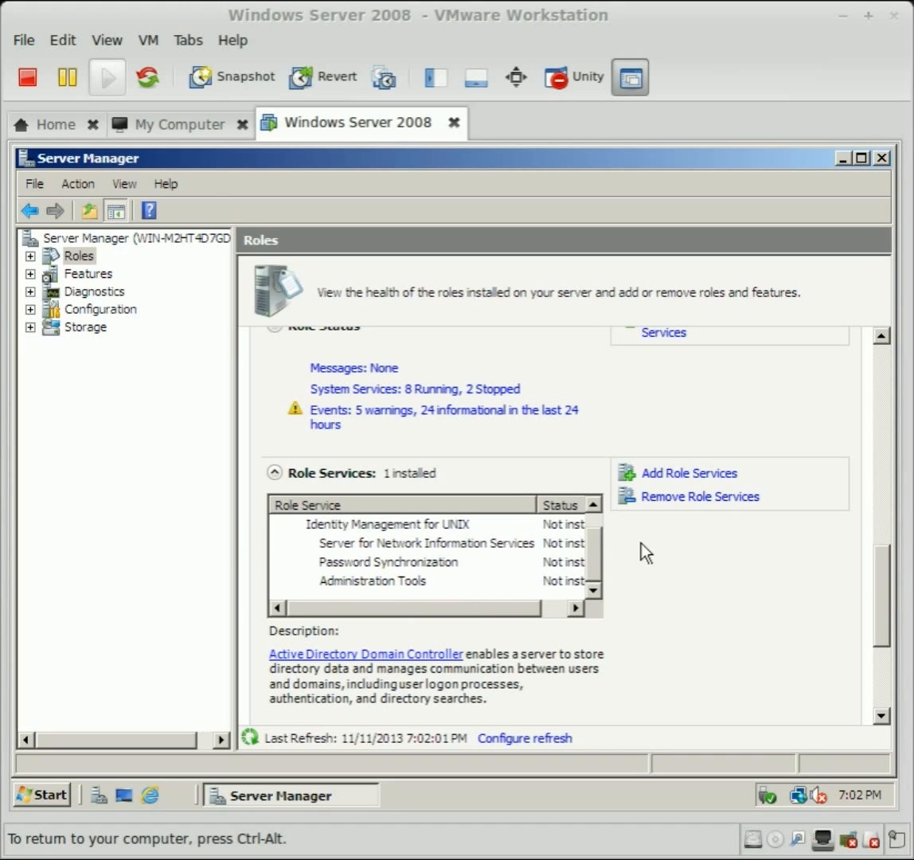
Install Identity Management for UNIX with all its subcomponents for Active Directory Domain Services and restart the server to finish the installation.
{"action": "left_click", "coordinate": [671, 476]}
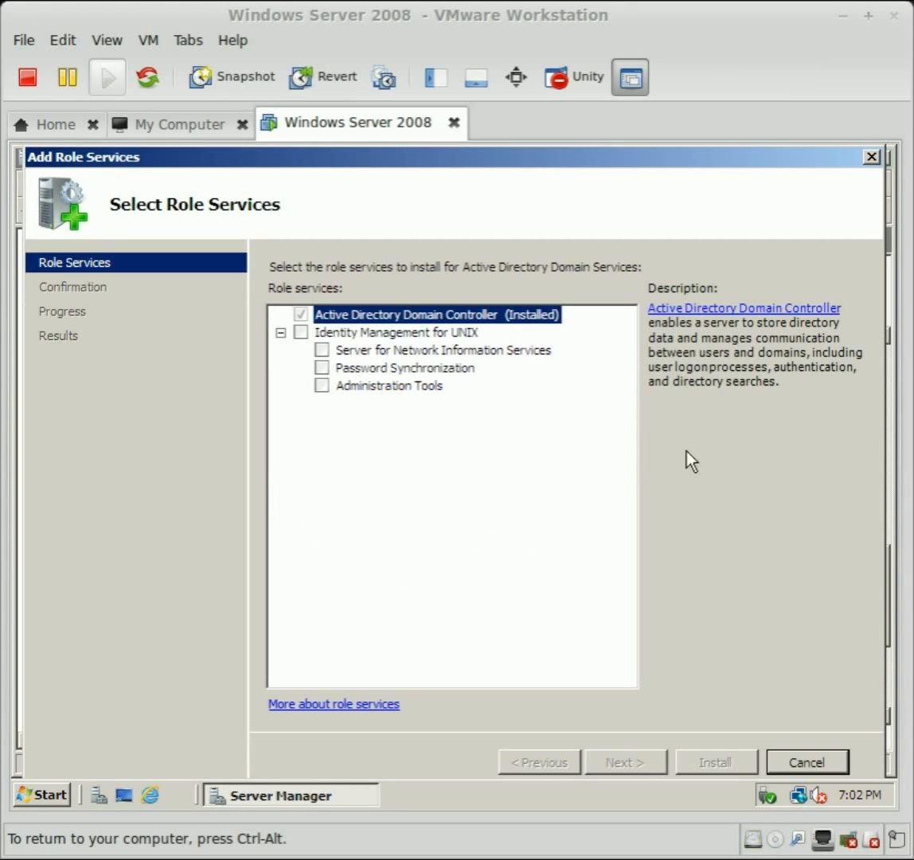
{"action": "left_click", "coordinate": [300, 334]}
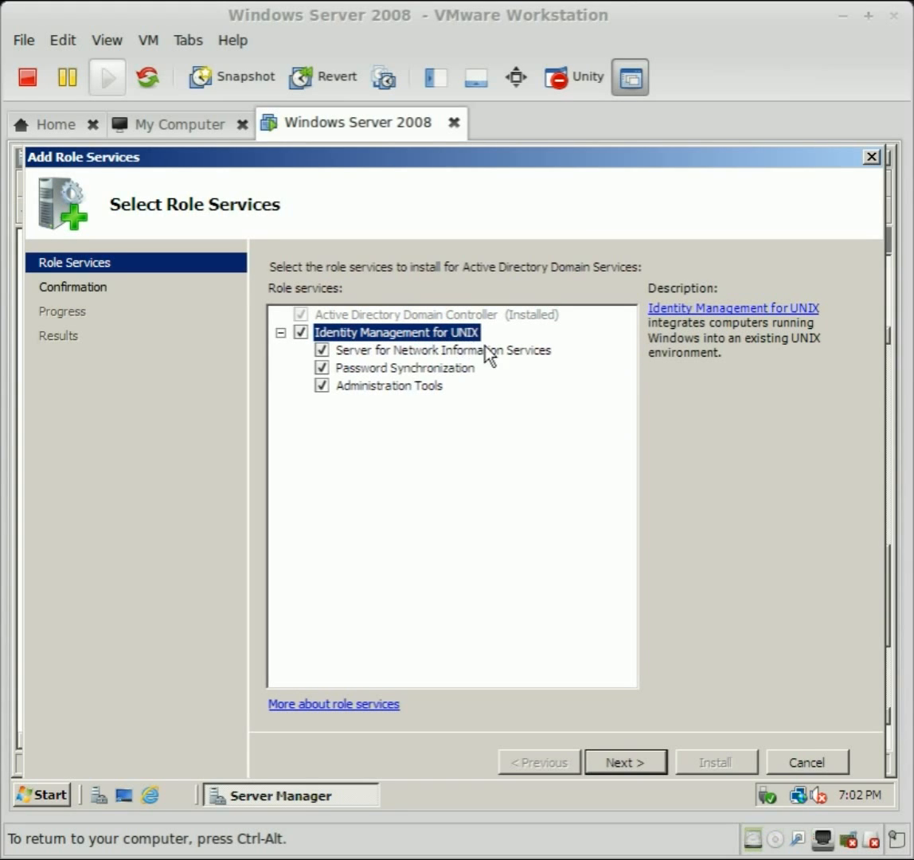
{"action": "left_click", "coordinate": [625, 762]}
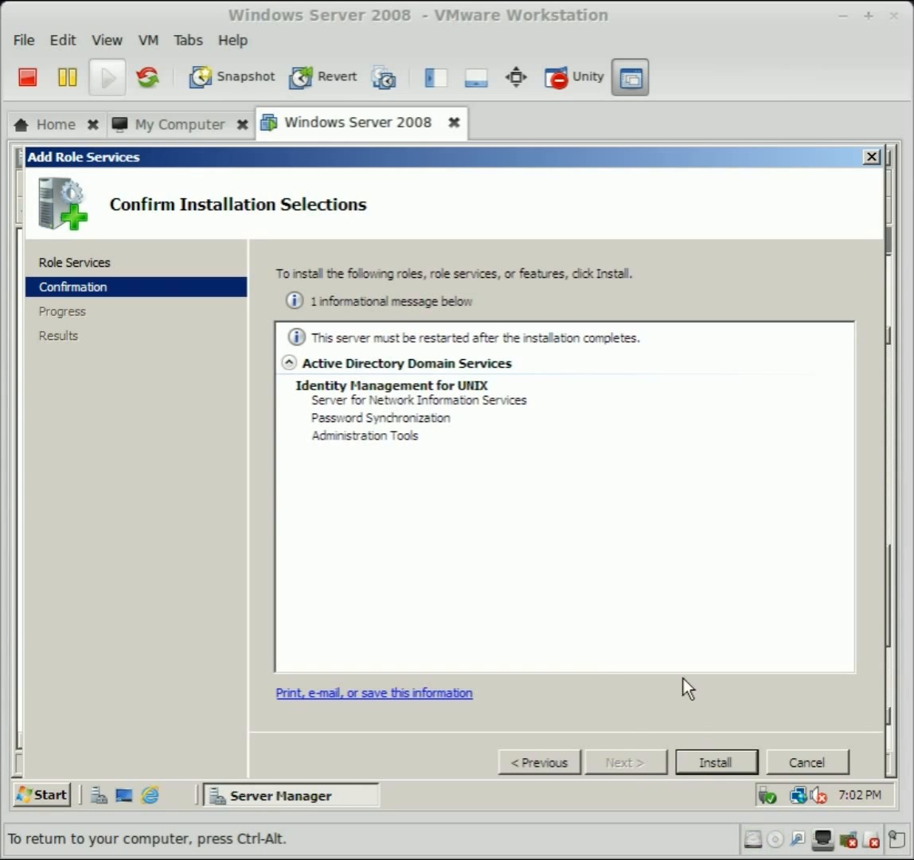
{"action": "left_click", "coordinate": [711, 762]}
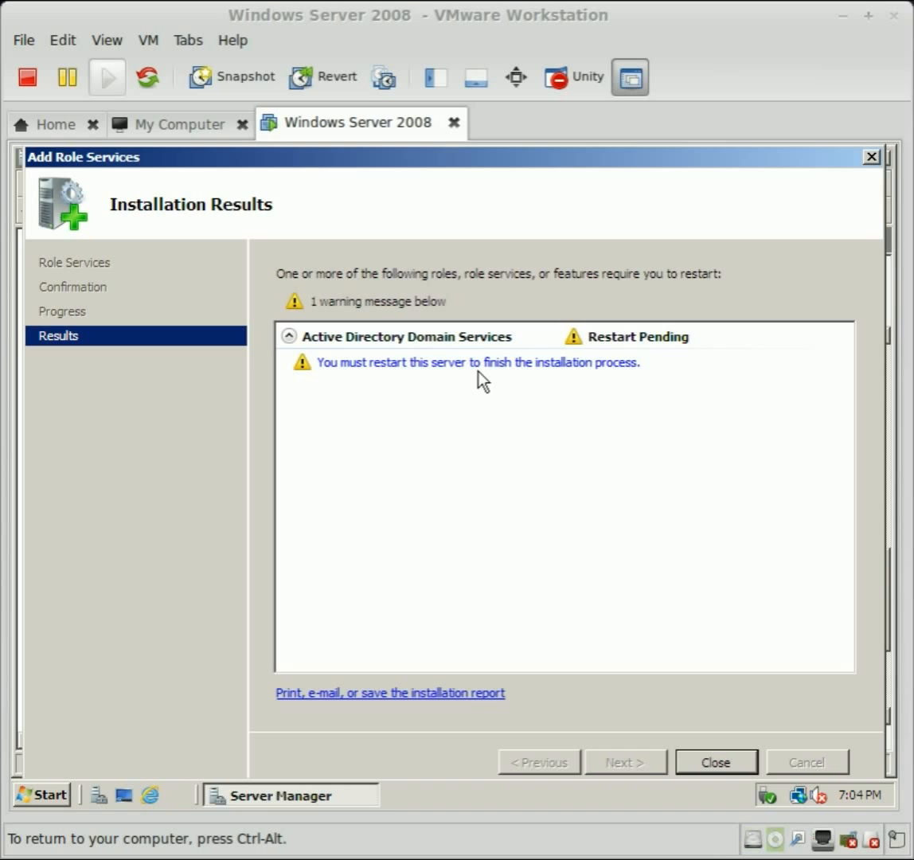
{"action": "left_click", "coordinate": [579, 365]}
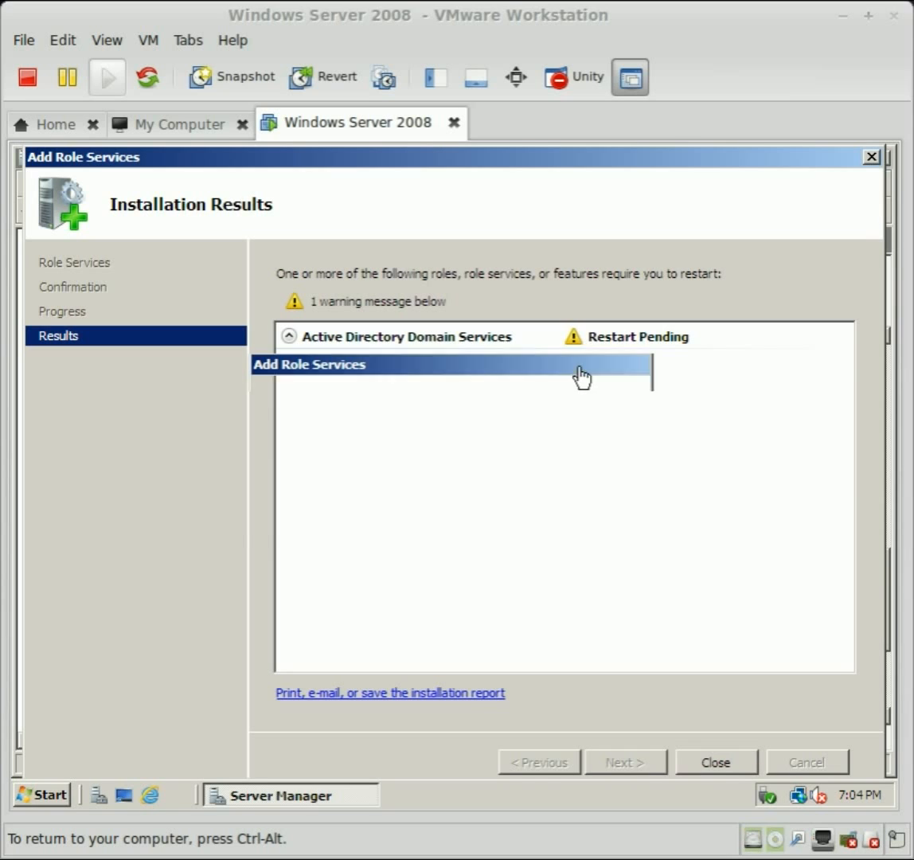
{"action": "left_click", "coordinate": [526, 514]}
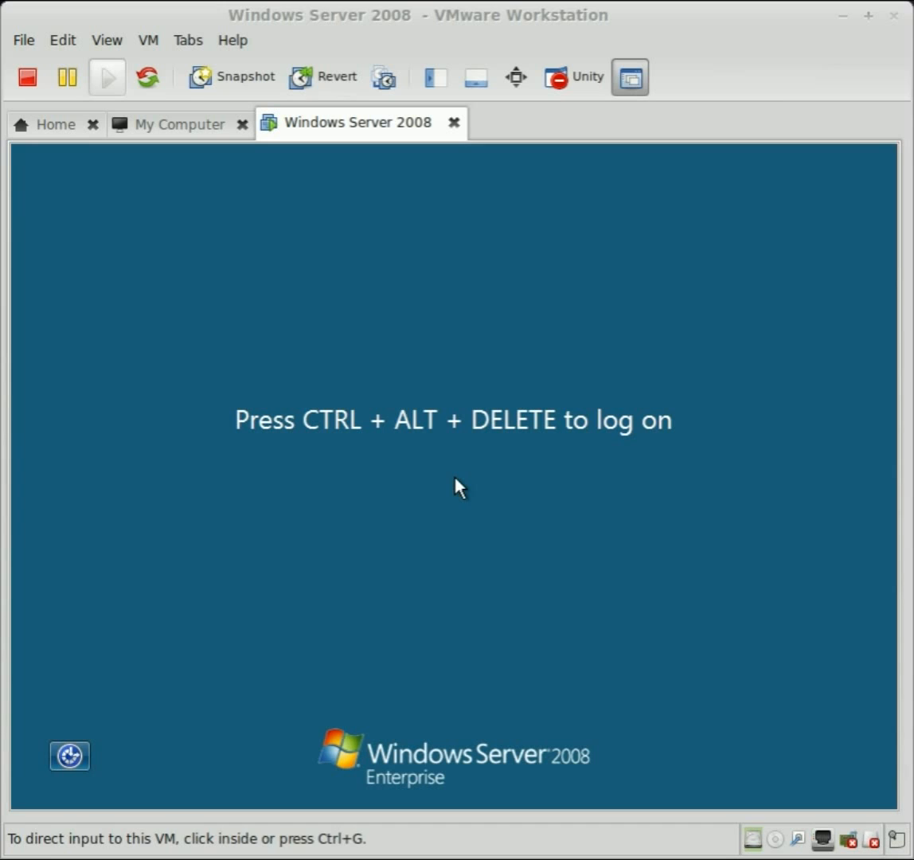
Log back on to the restarted server as WIN\Administrator by entering the account password.
{"action": "left_click", "coordinate": [457, 484]}
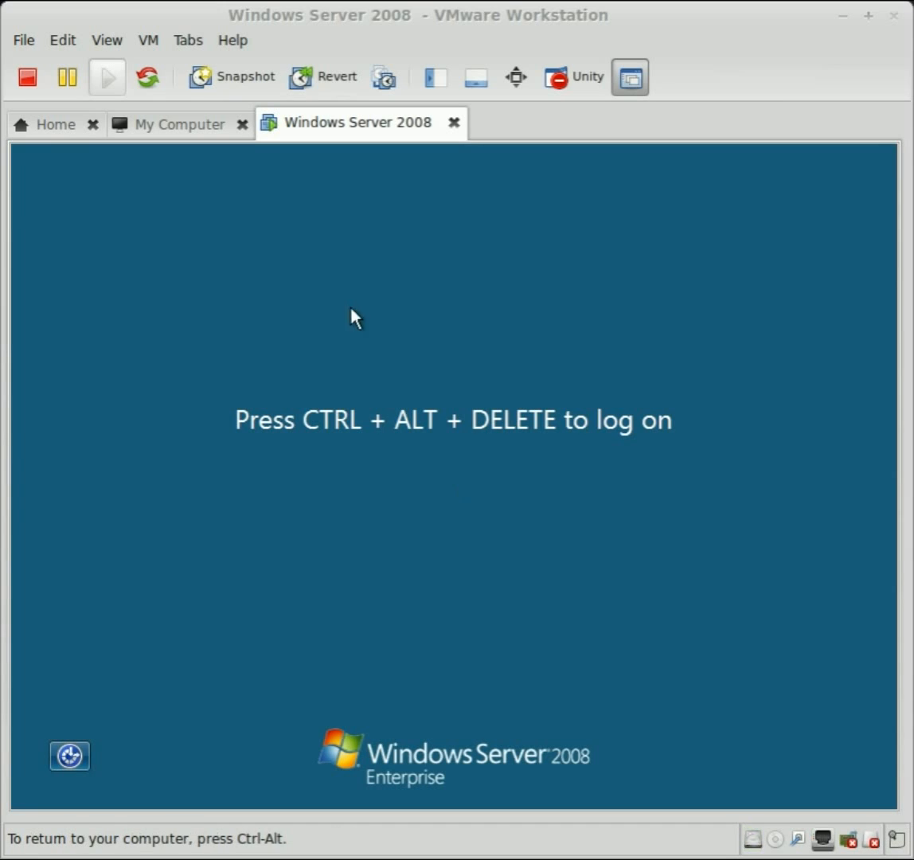
{"action": "key", "text": "ctrl+alt+Insert"}
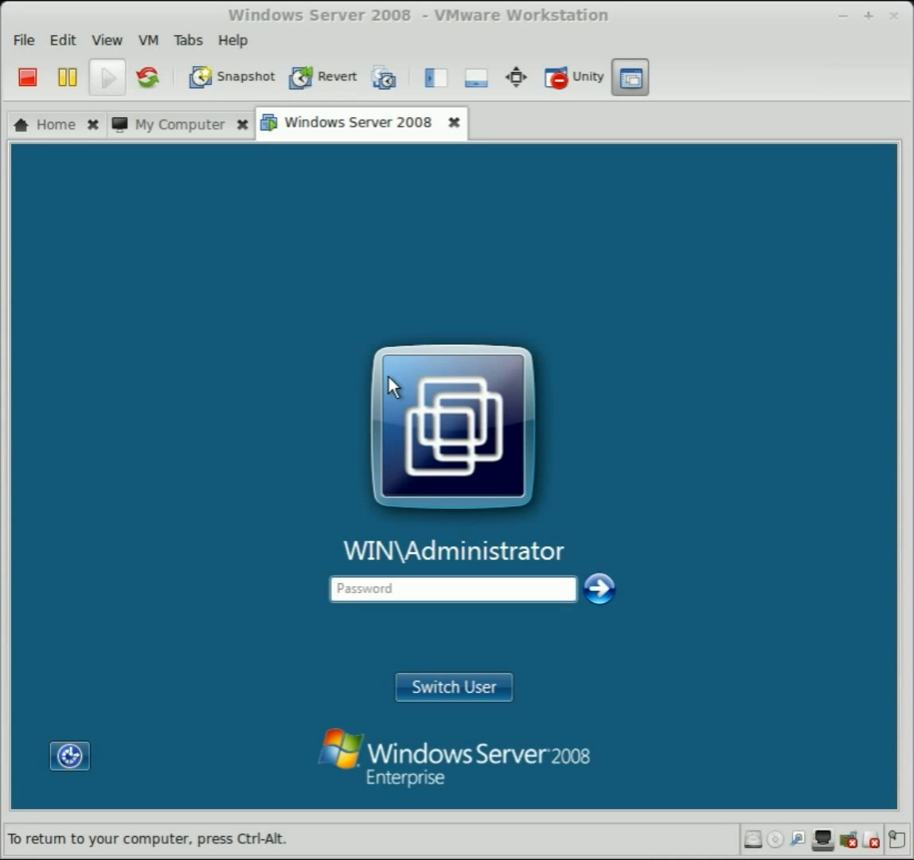
{"action": "type", "text": "********"}
{"action": "key", "text": "Return"}
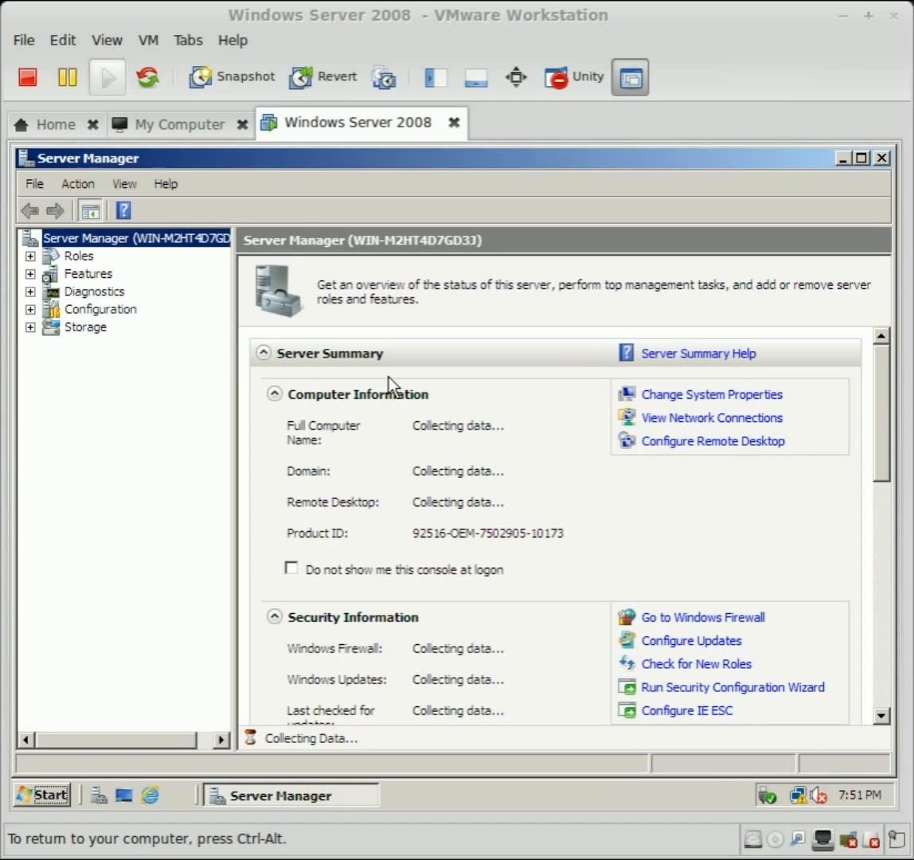
Show the server's roles, let the Resume Configuration Wizard complete the role service installation and close it.
{"action": "left_click", "coordinate": [72, 257]}
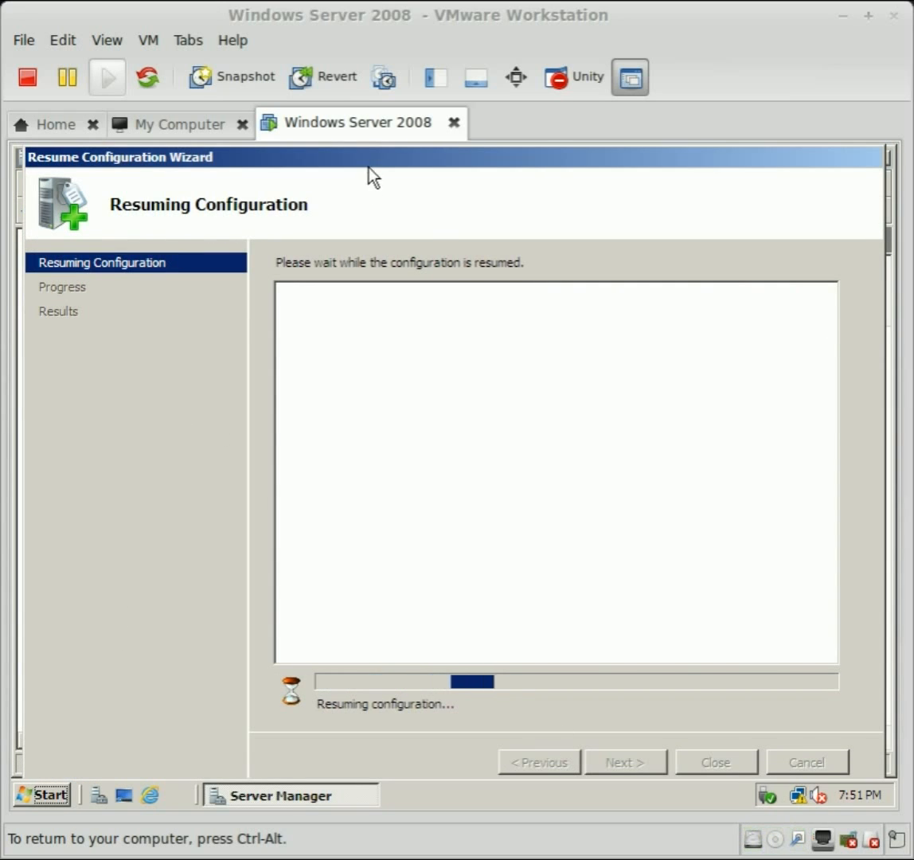
{"action": "mouse_move", "coordinate": [368, 164]}
{"action": "left_mouse_down"}
{"action": "mouse_move", "coordinate": [435, 212]}
{"action": "mouse_move", "coordinate": [347, 188]}
{"action": "mouse_move", "coordinate": [375, 183]}
{"action": "mouse_move", "coordinate": [355, 179]}
{"action": "left_mouse_up"}
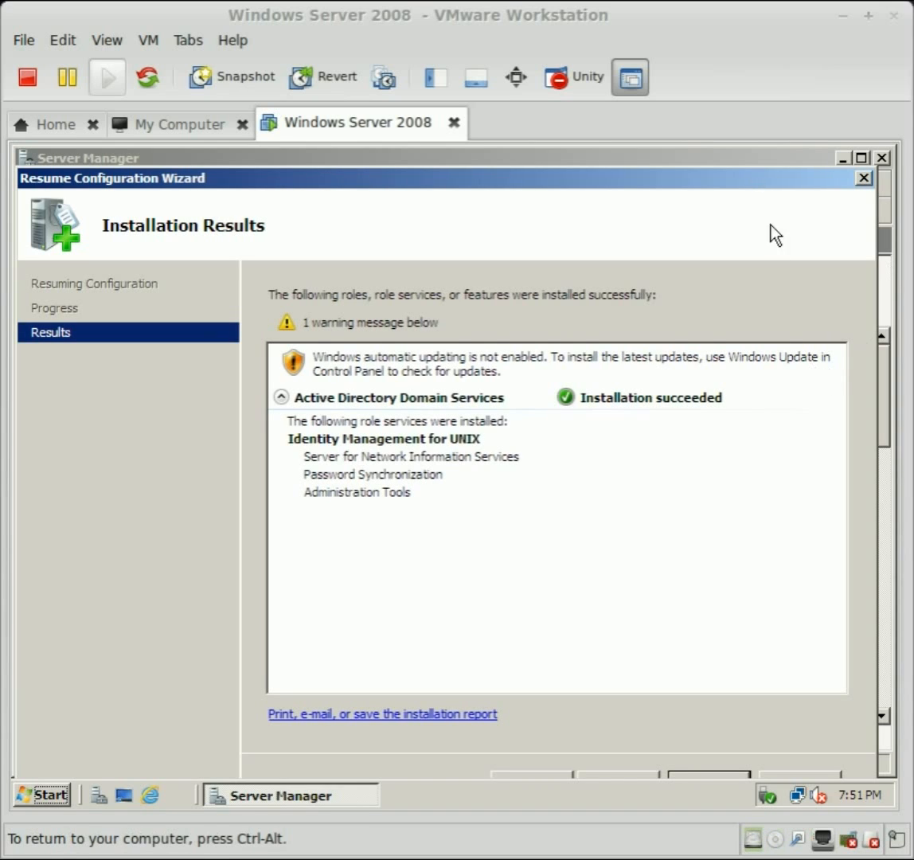
{"action": "left_click_drag", "start_coordinate": [718, 180], "coordinate": [734, 162]}
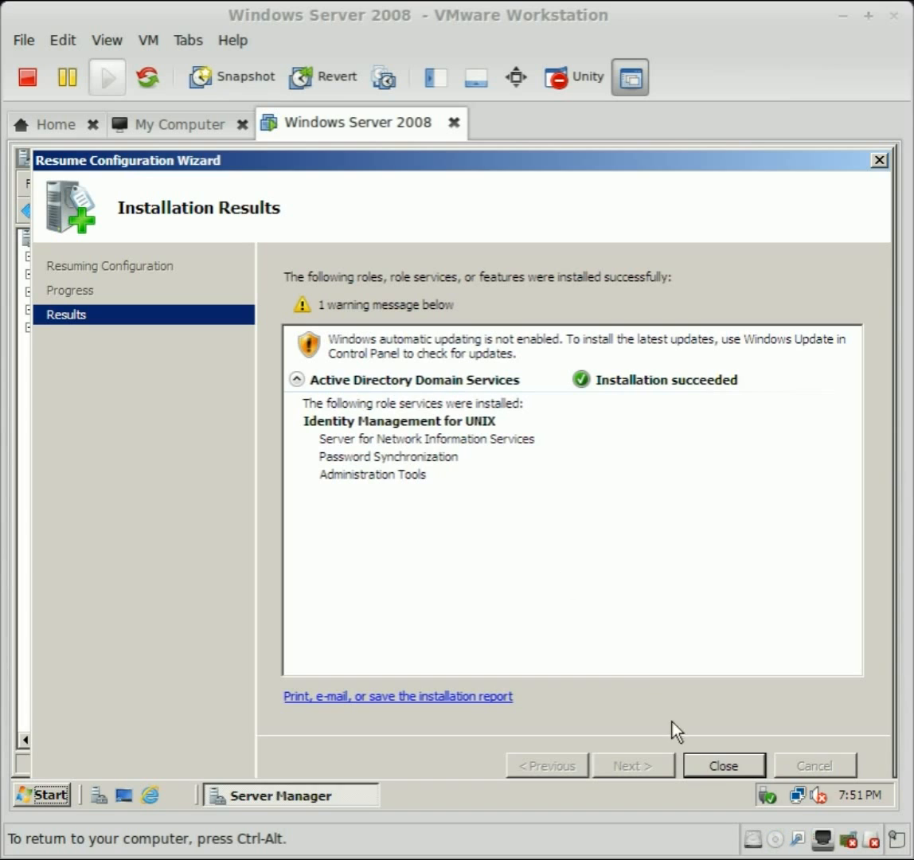
{"action": "left_click", "coordinate": [722, 766]}
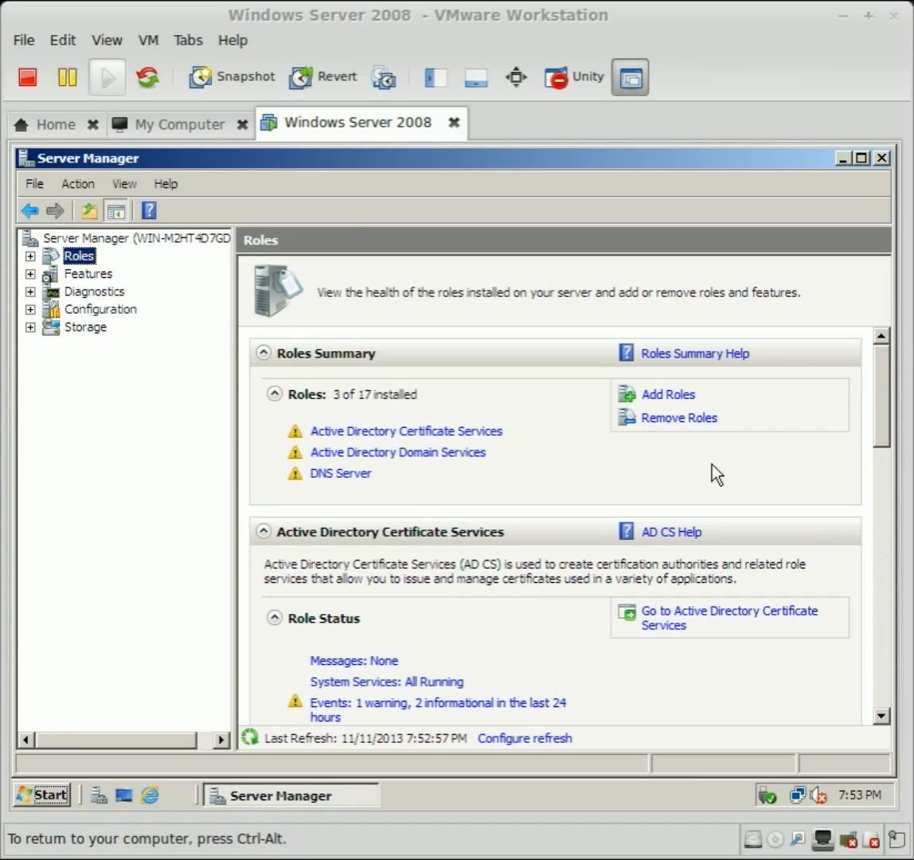
Review the role services of Active Directory Certificate Services and Active Directory Domain Services, and close Server Manager.
{"action": "left_click_drag", "start_coordinate": [883, 377], "coordinate": [855, 454]}
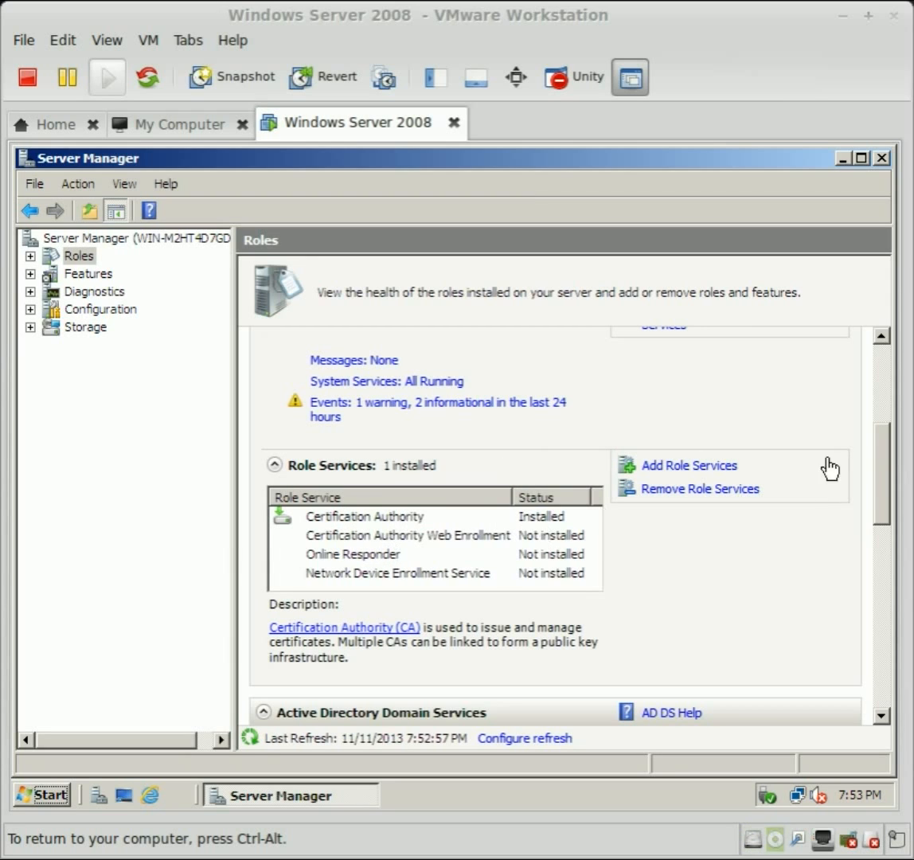
{"action": "left_click_drag", "start_coordinate": [885, 463], "coordinate": [859, 594]}
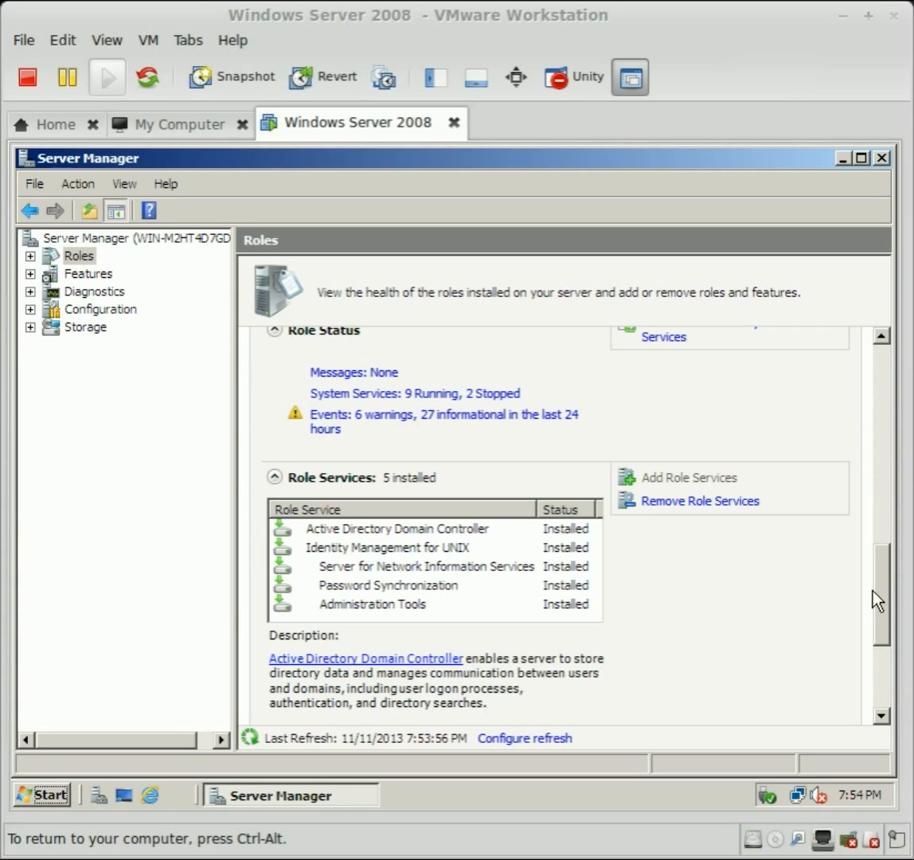
{"action": "left_click_drag", "start_coordinate": [877, 601], "coordinate": [873, 366]}
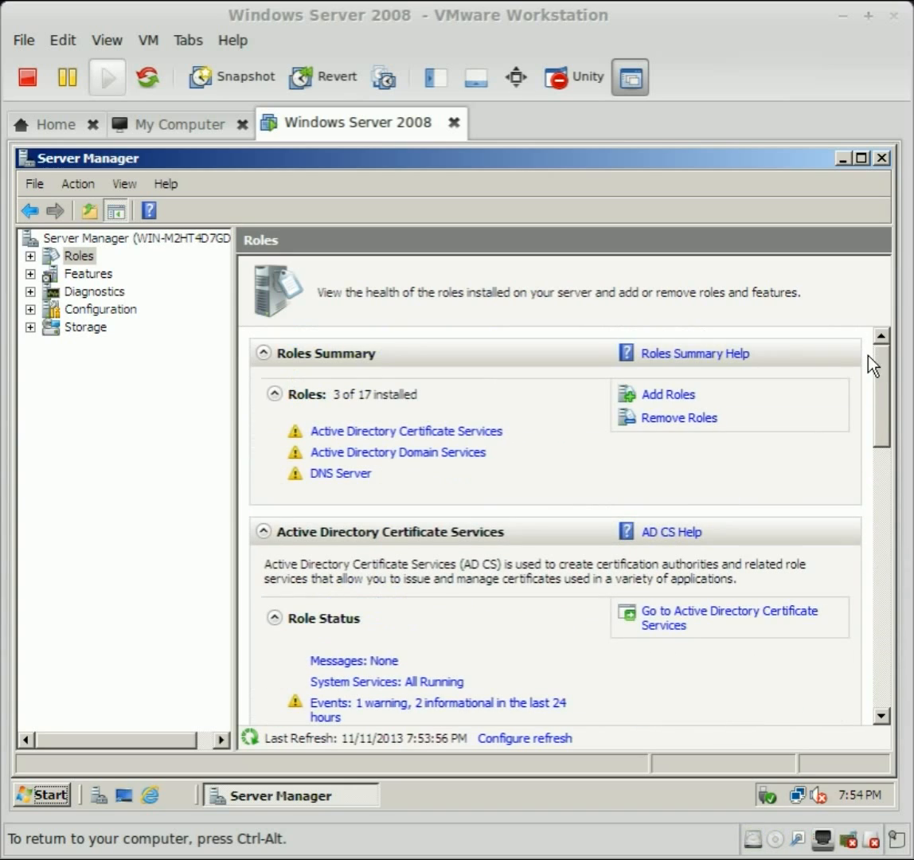
{"action": "left_click", "coordinate": [883, 158]}
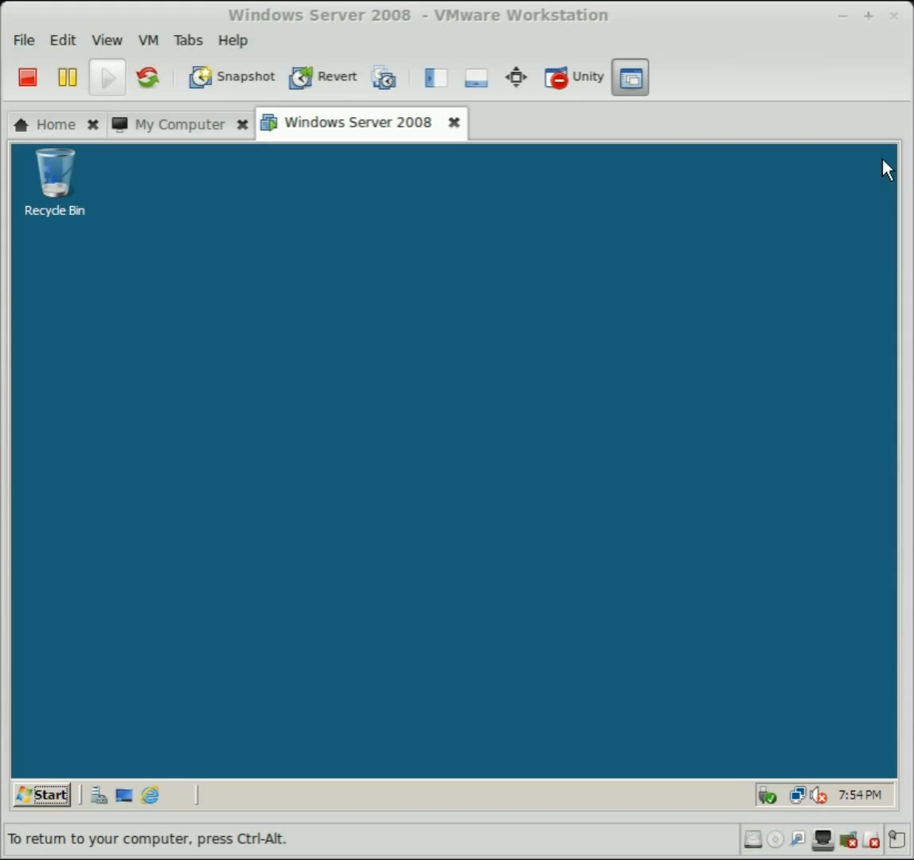